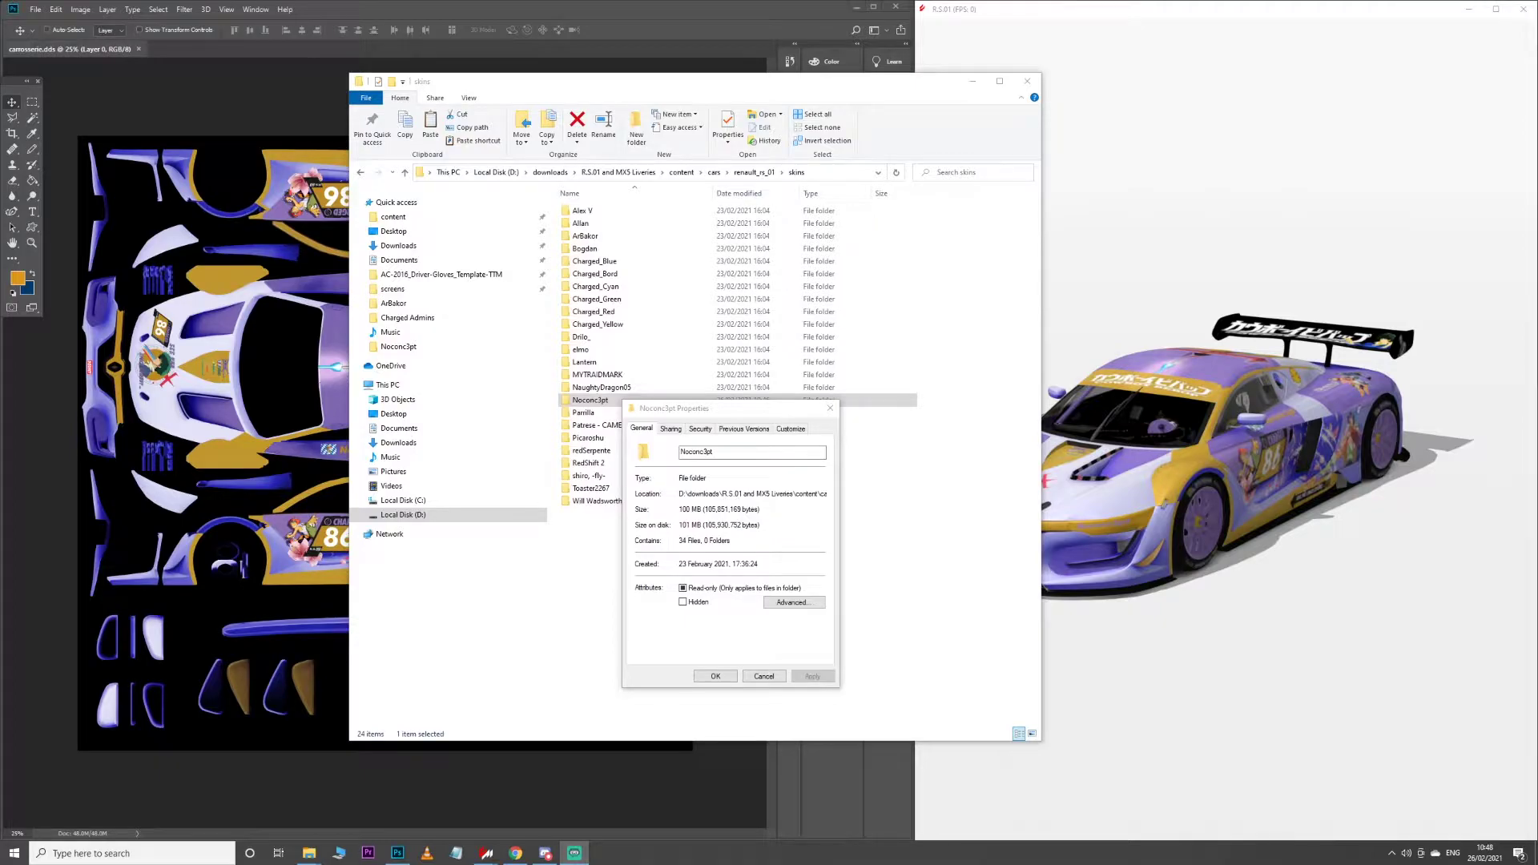
Dismiss the folder properties, open carrosserie.dds from the selected skin folder in Photoshop, and close the copy that was already open
{"action": "left_click", "coordinate": [764, 676]}
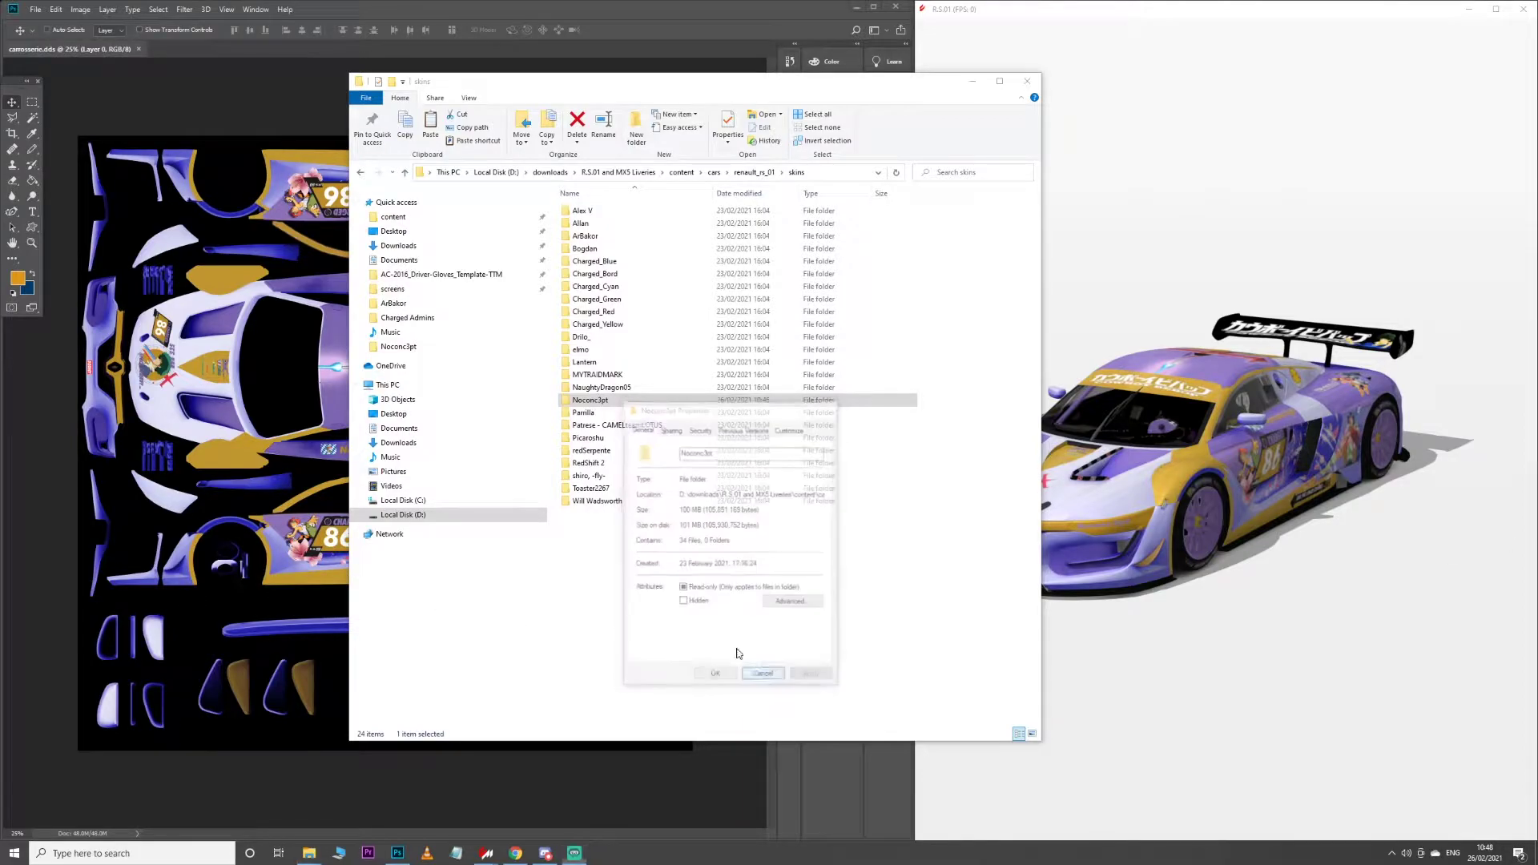
{"action": "double_click", "coordinate": [591, 400]}
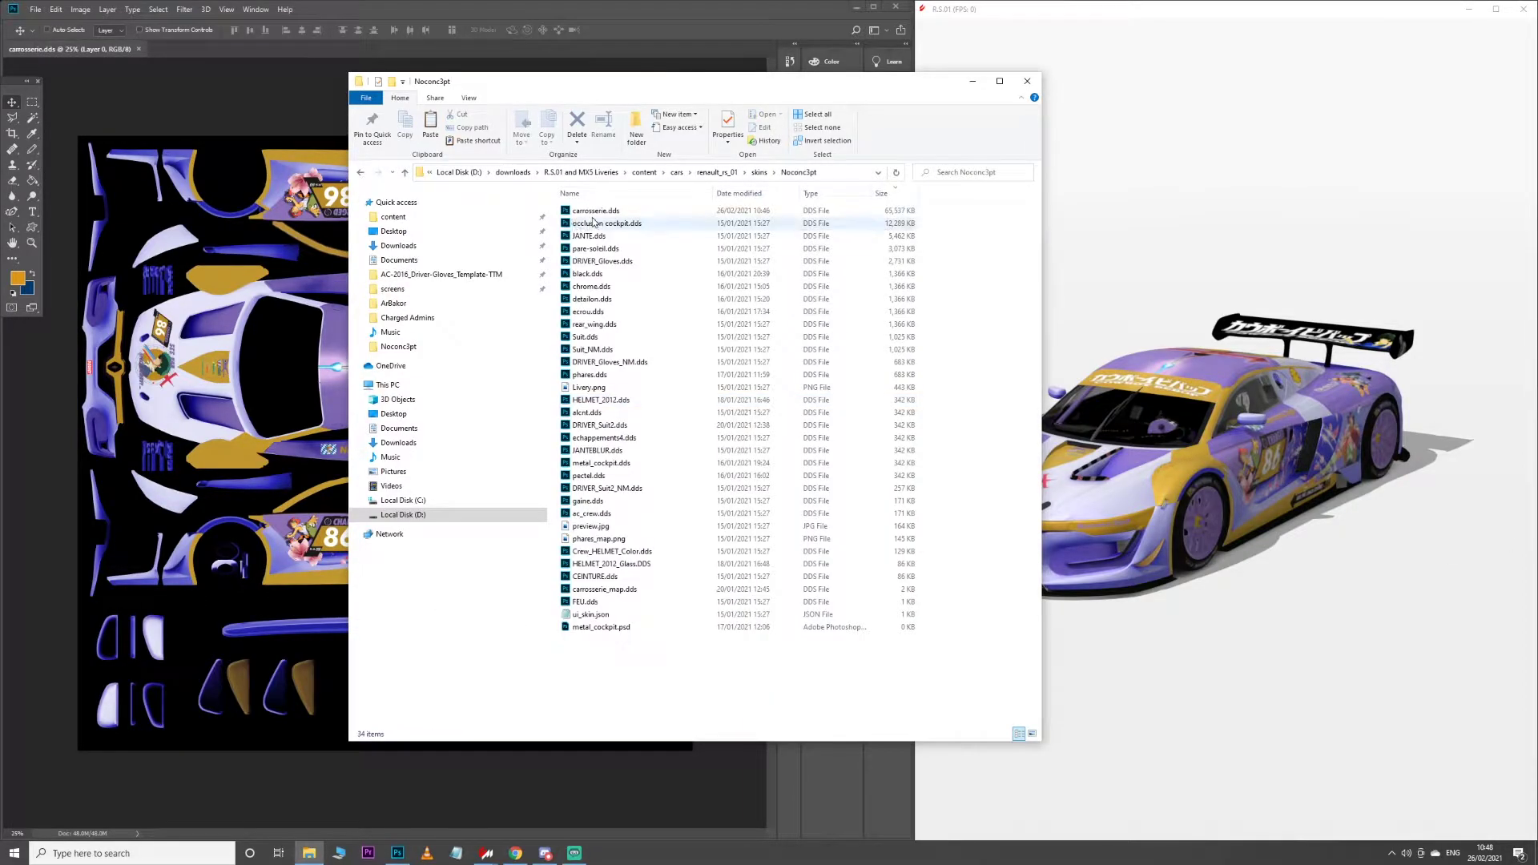
{"action": "double_click", "coordinate": [594, 212]}
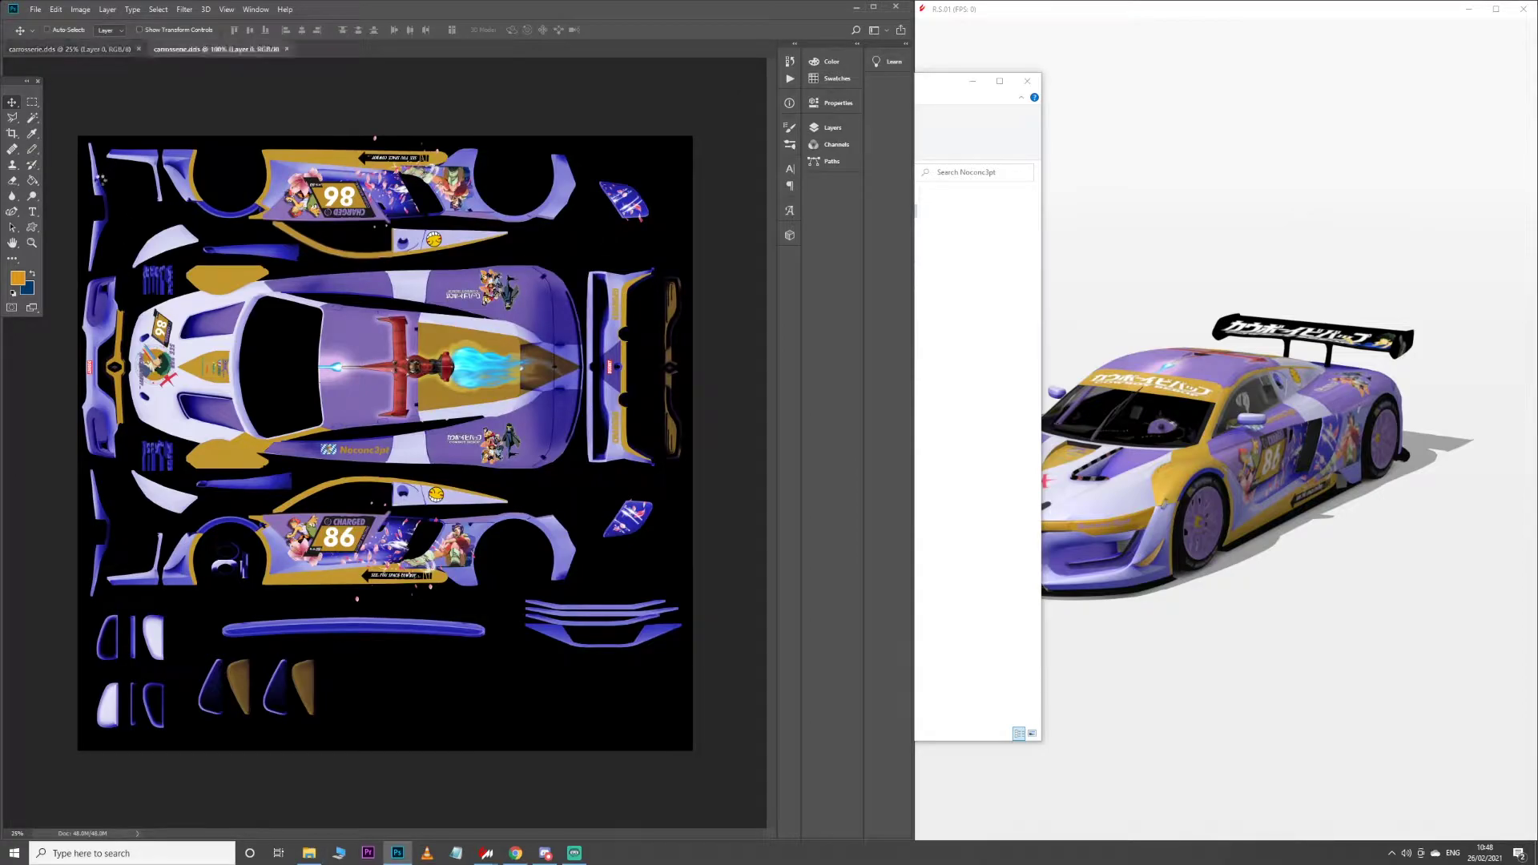
{"action": "left_click", "coordinate": [140, 50]}
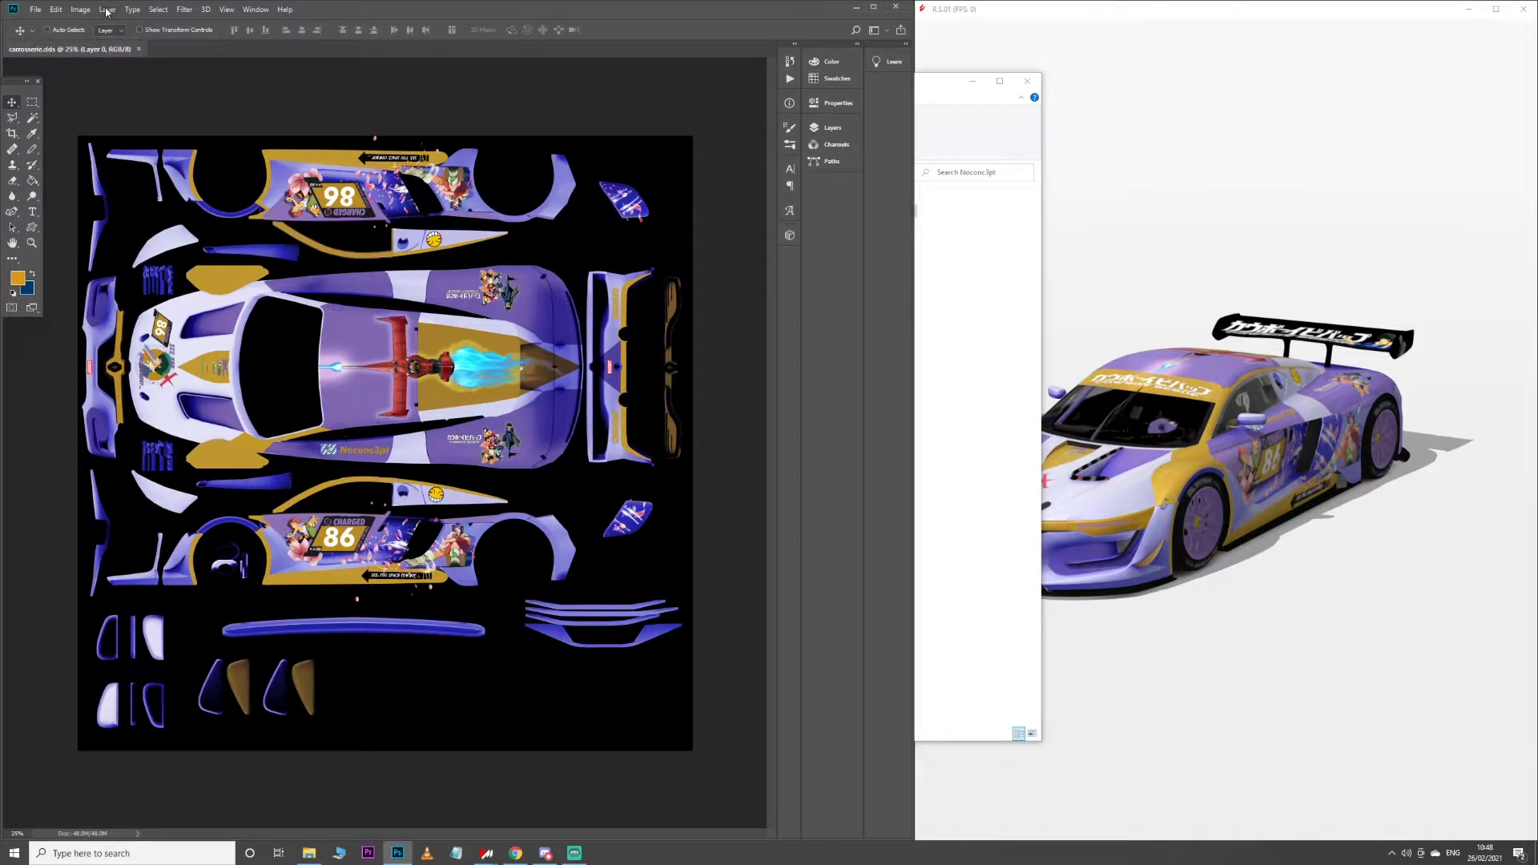
Resize the car body texture to 2048 × 2048 pixels
{"action": "left_click", "coordinate": [80, 9]}
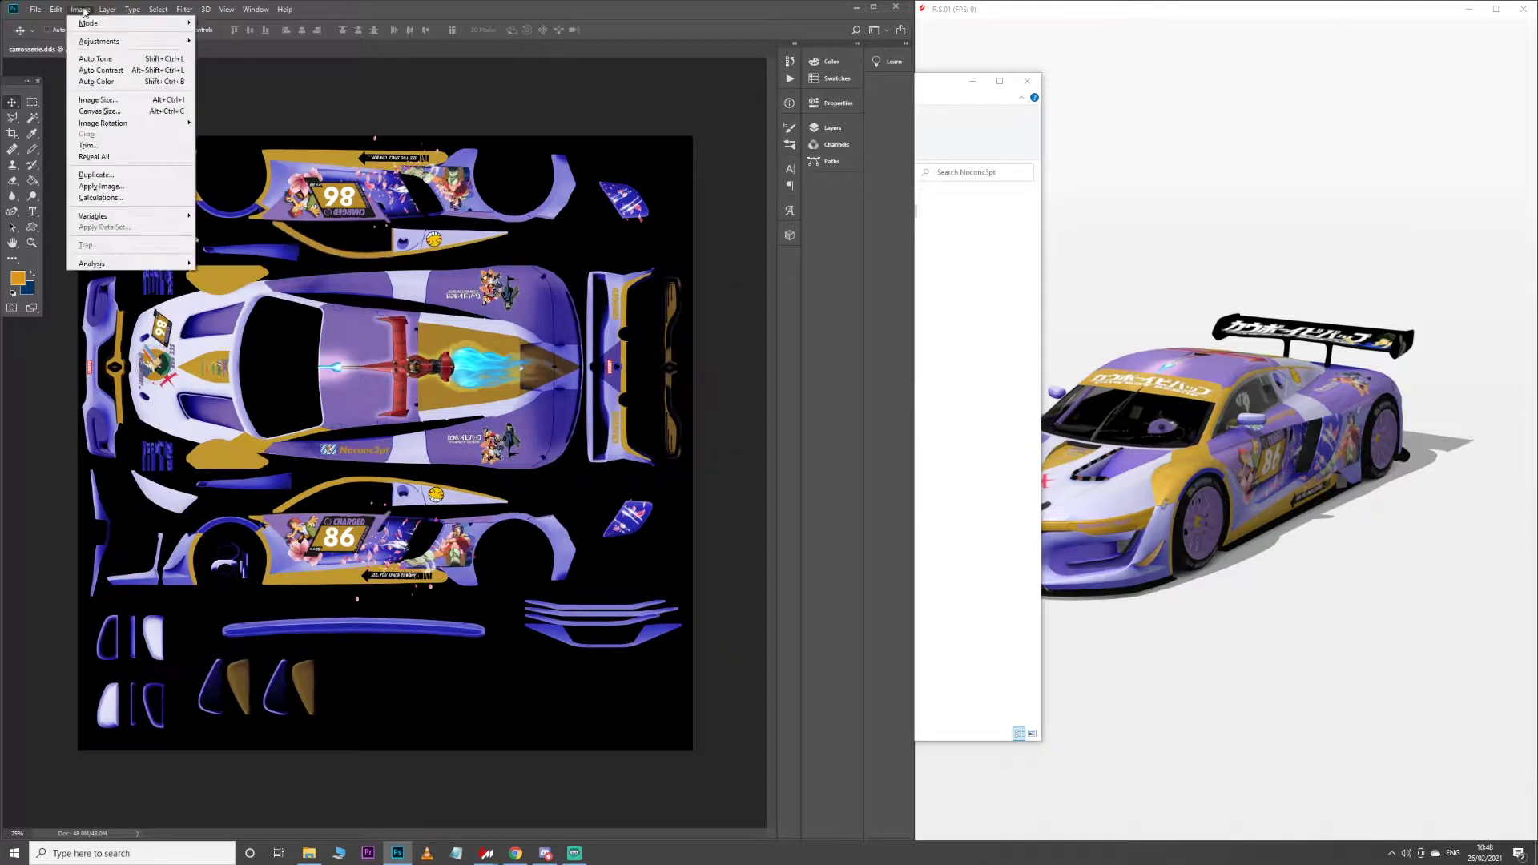
{"action": "left_click", "coordinate": [96, 99]}
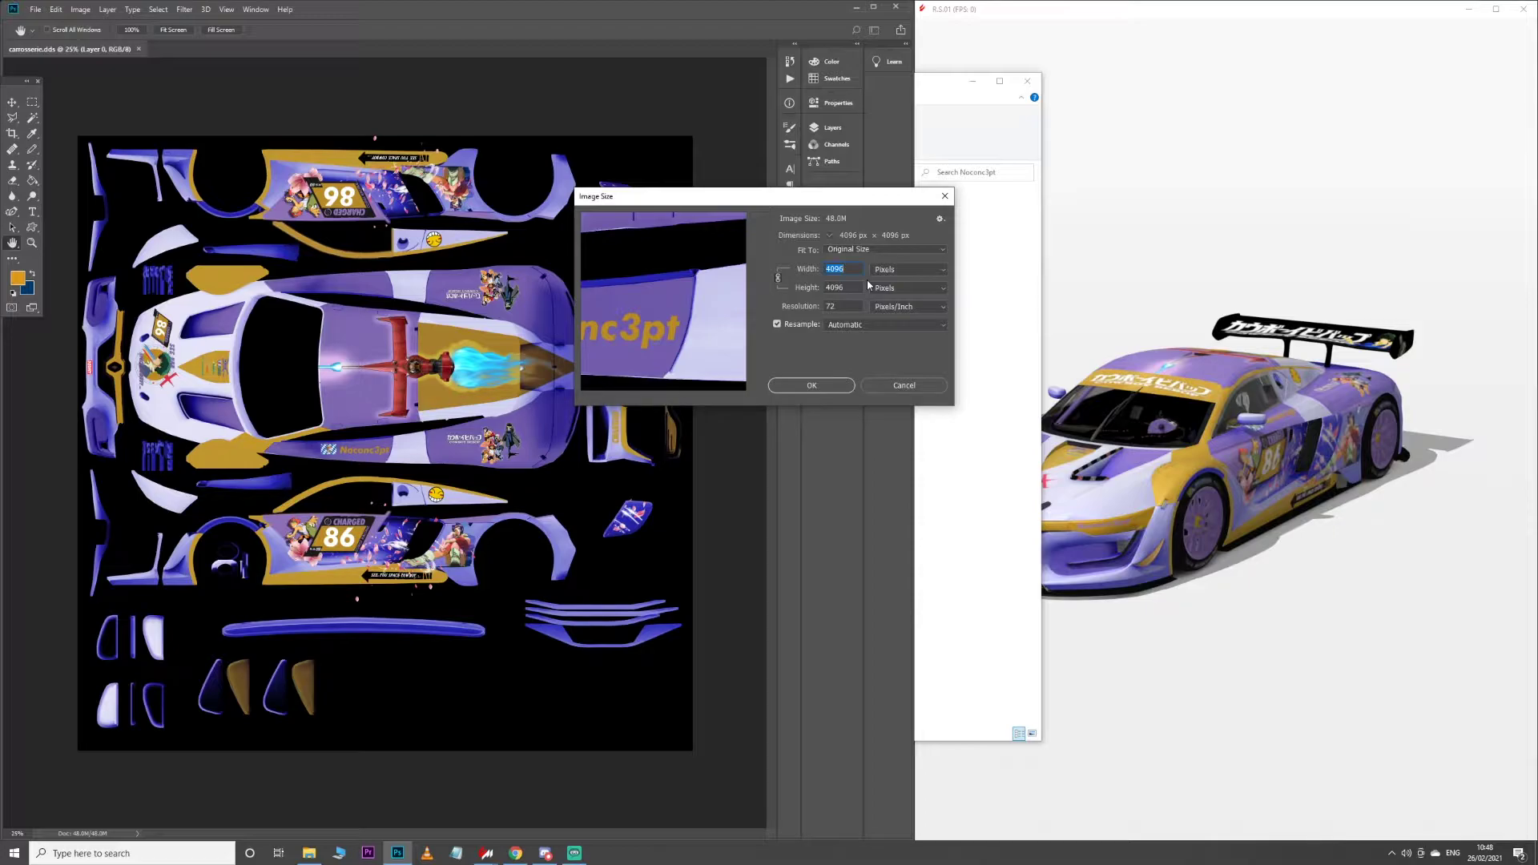
{"action": "type", "text": "2048"}
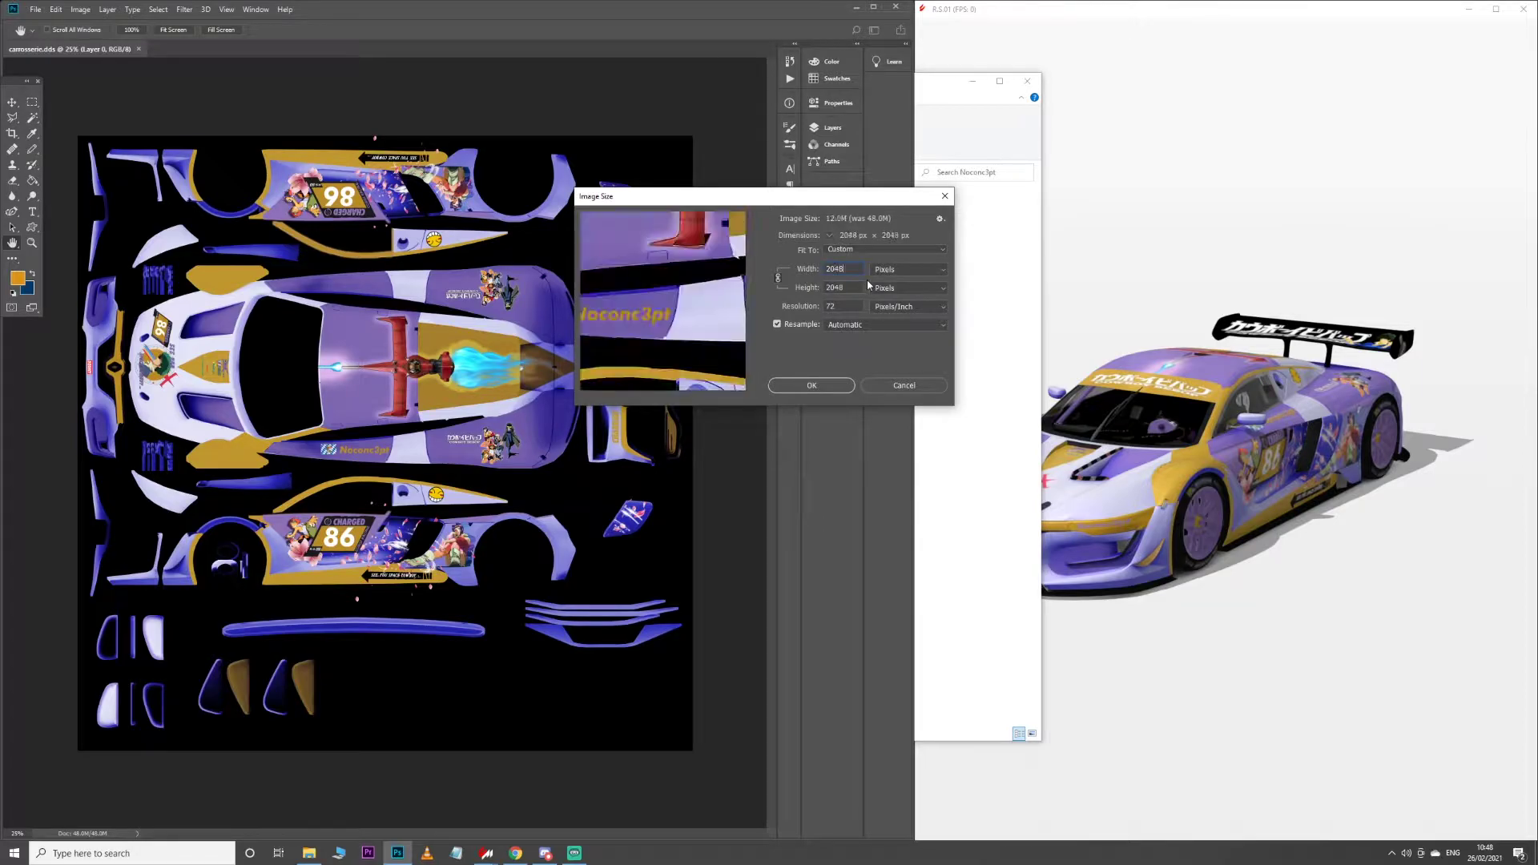
{"action": "left_click", "coordinate": [823, 390]}
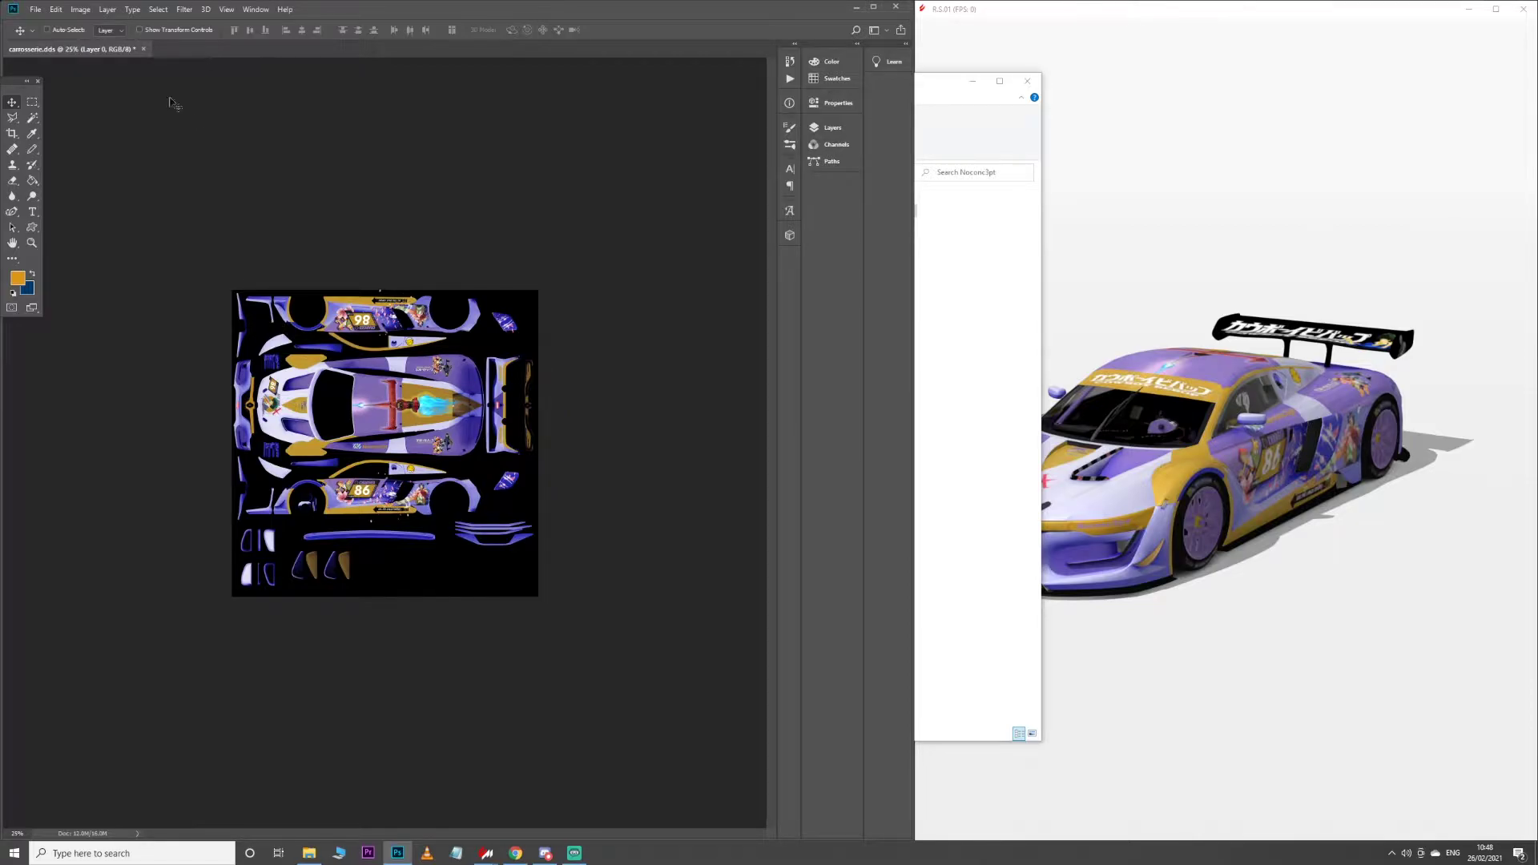
{"action": "key", "text": "z"}
{"action": "left_click", "coordinate": [331, 352]}
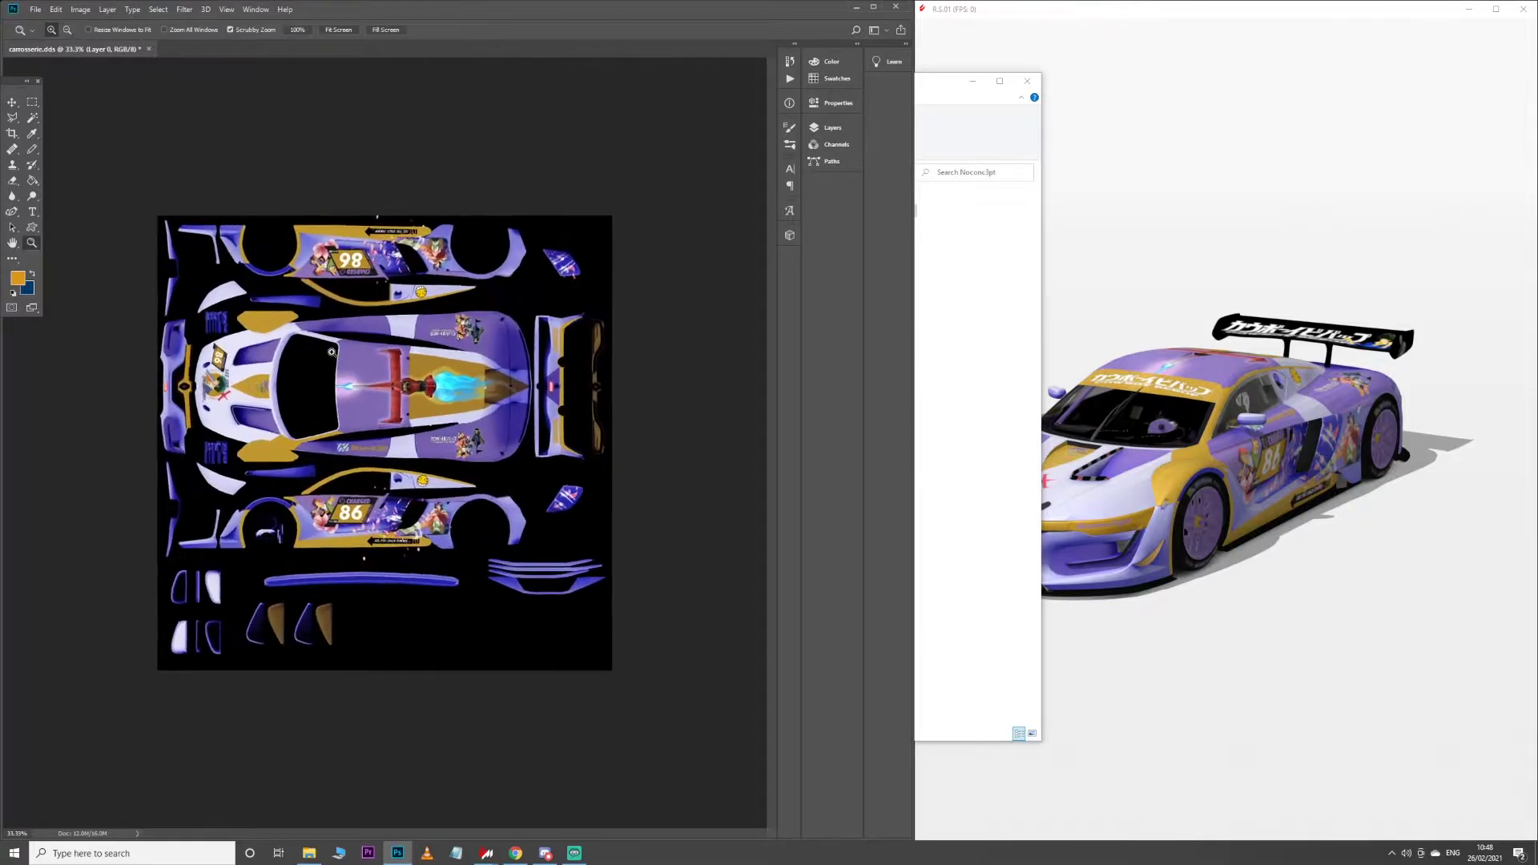
Save the texture over the existing carrosserie.dds, exporting it as DDS in the BC3 RGBA 8 bpp interpolated alpha format
{"action": "left_click", "coordinate": [35, 11]}
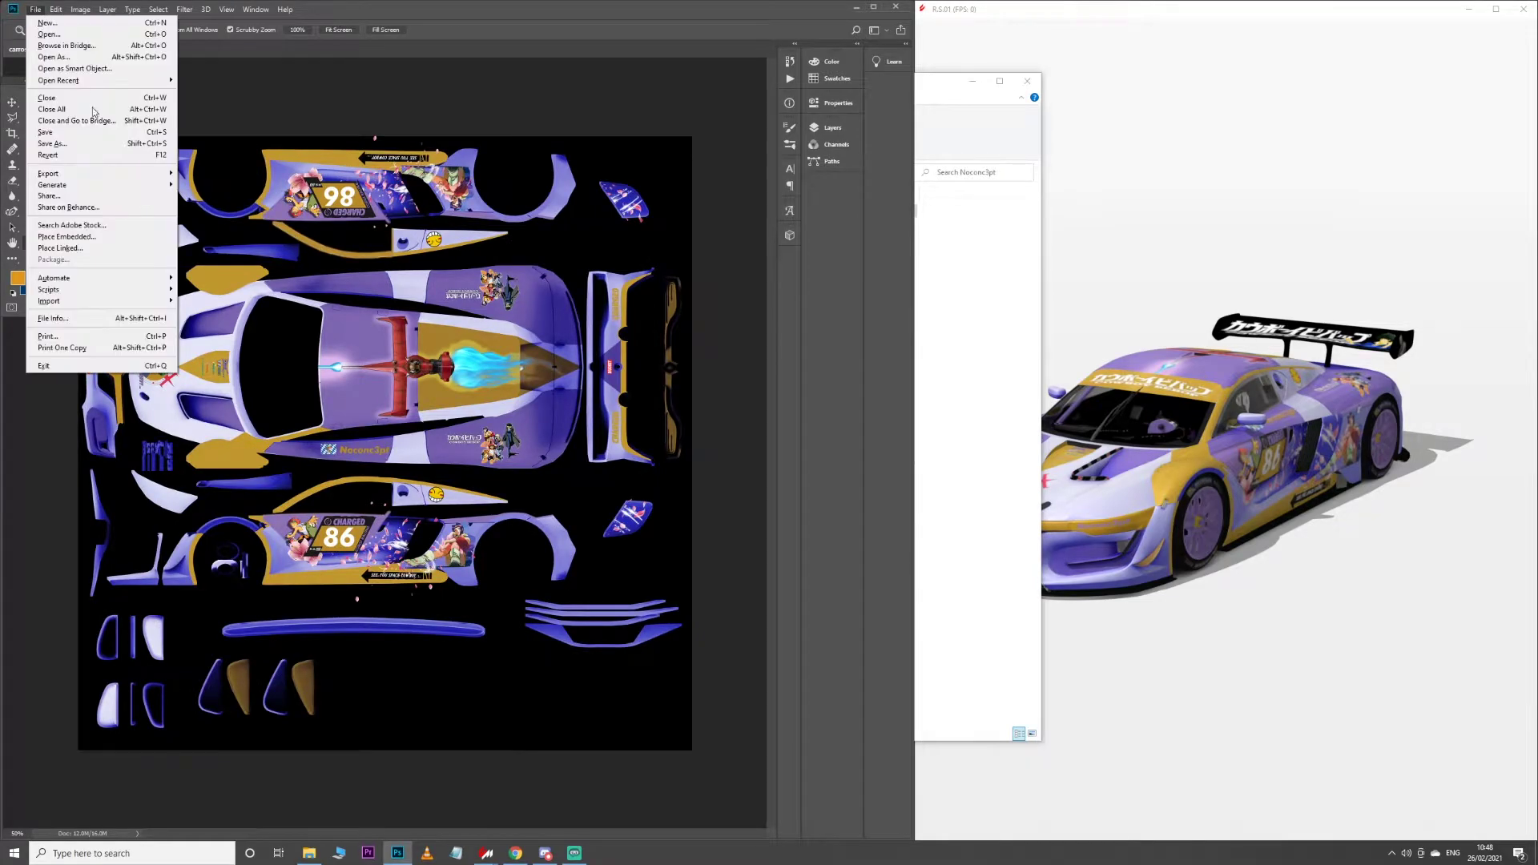
{"action": "left_click", "coordinate": [104, 146]}
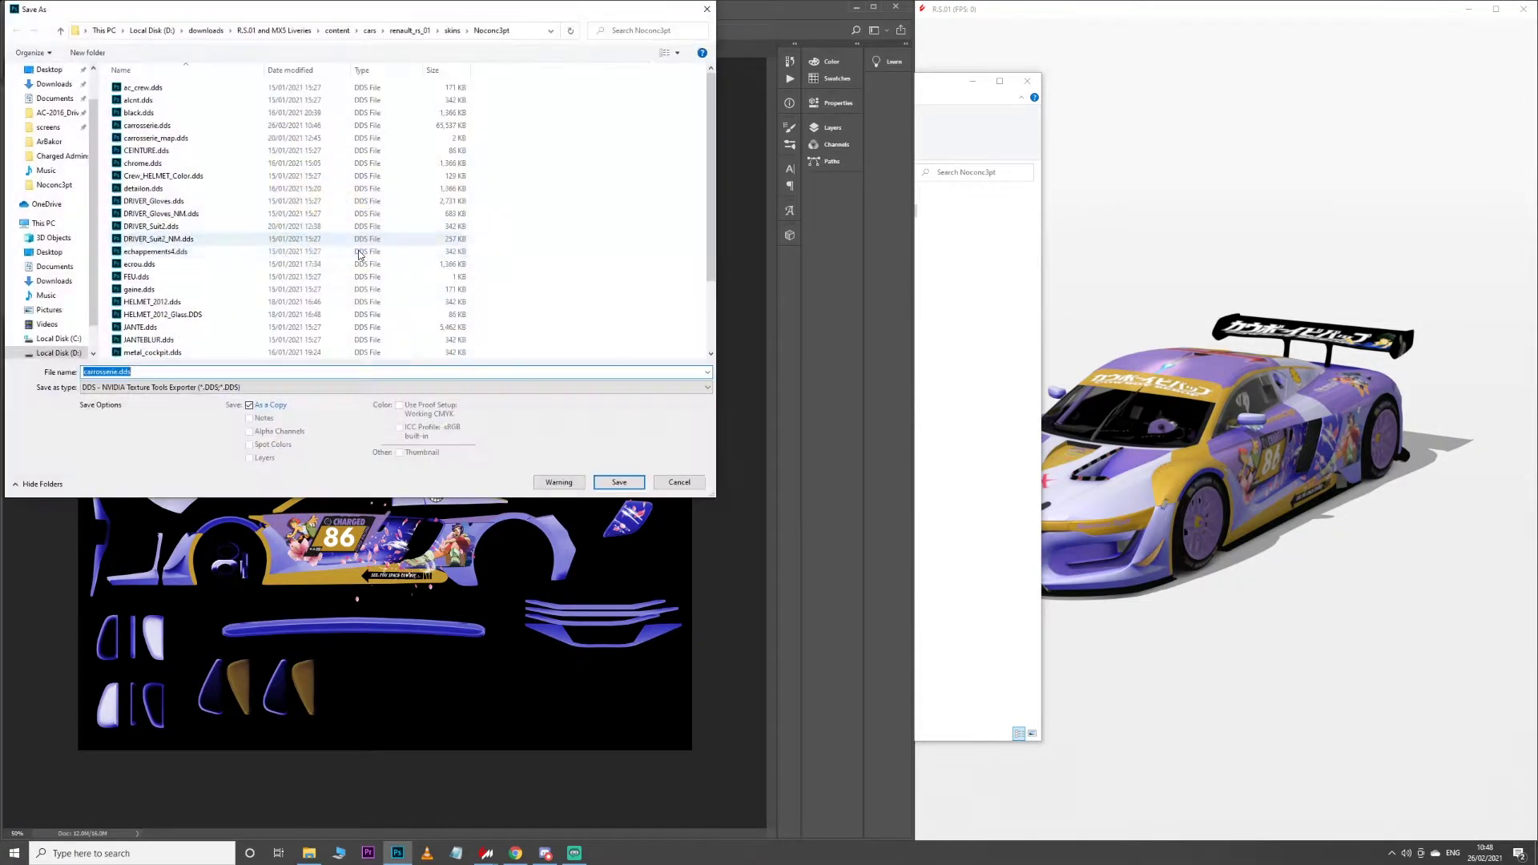
{"action": "left_click", "coordinate": [619, 482]}
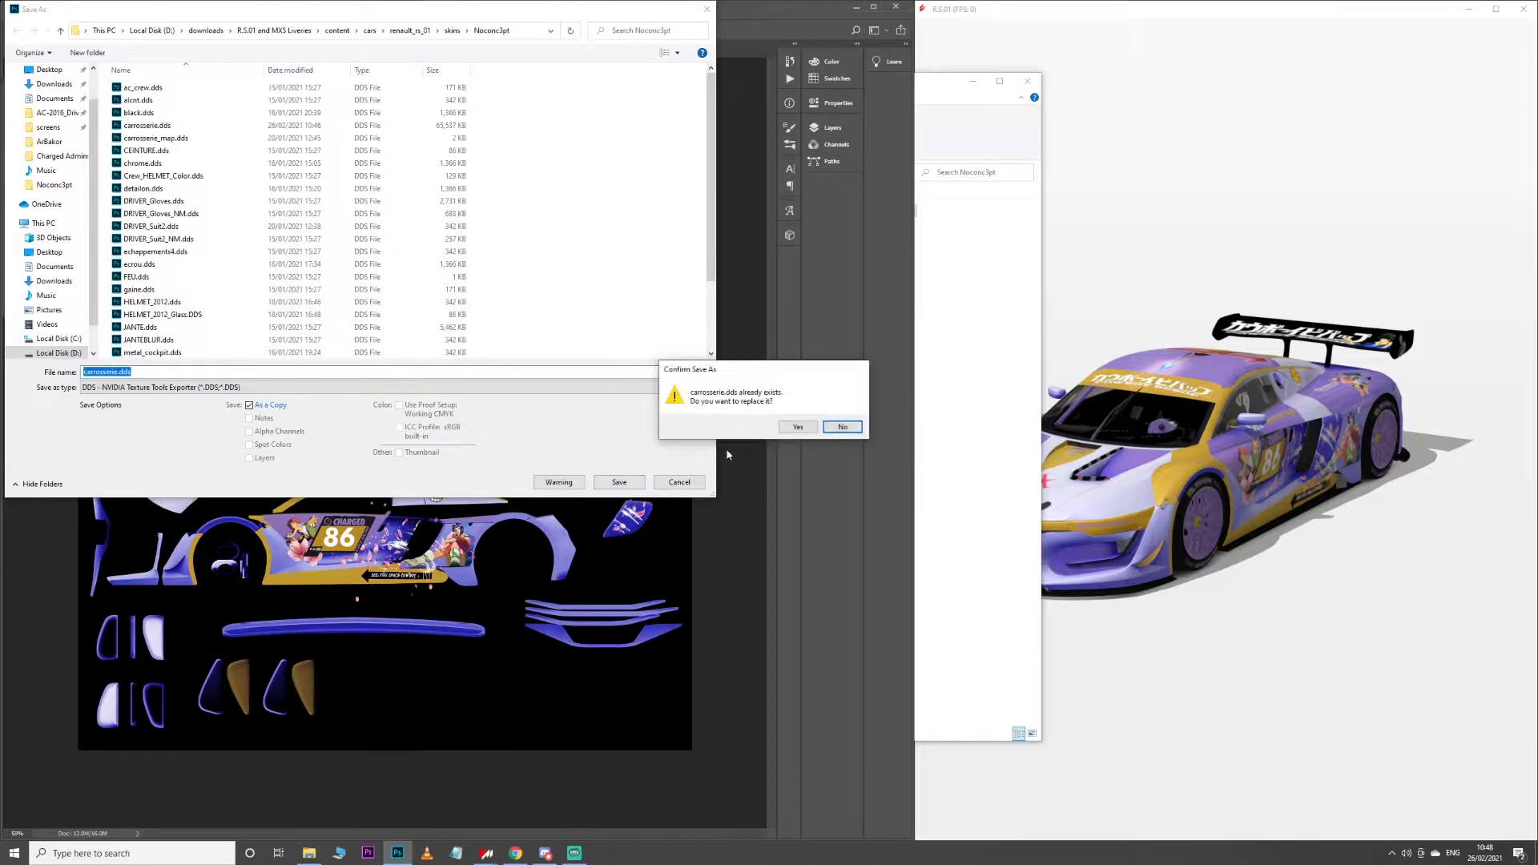
{"action": "left_click", "coordinate": [776, 425]}
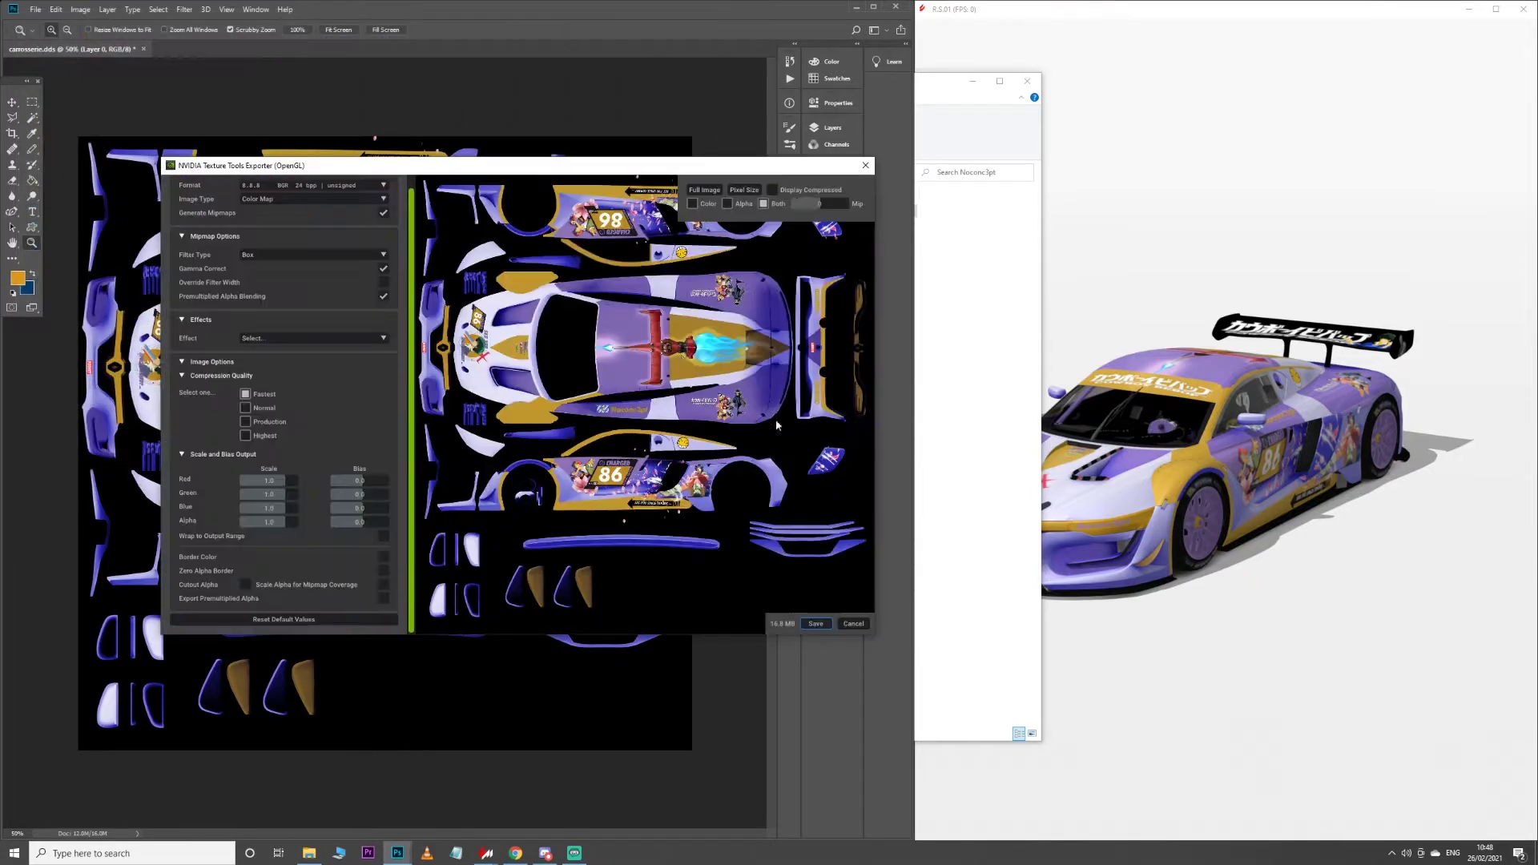
{"action": "left_click", "coordinate": [270, 187]}
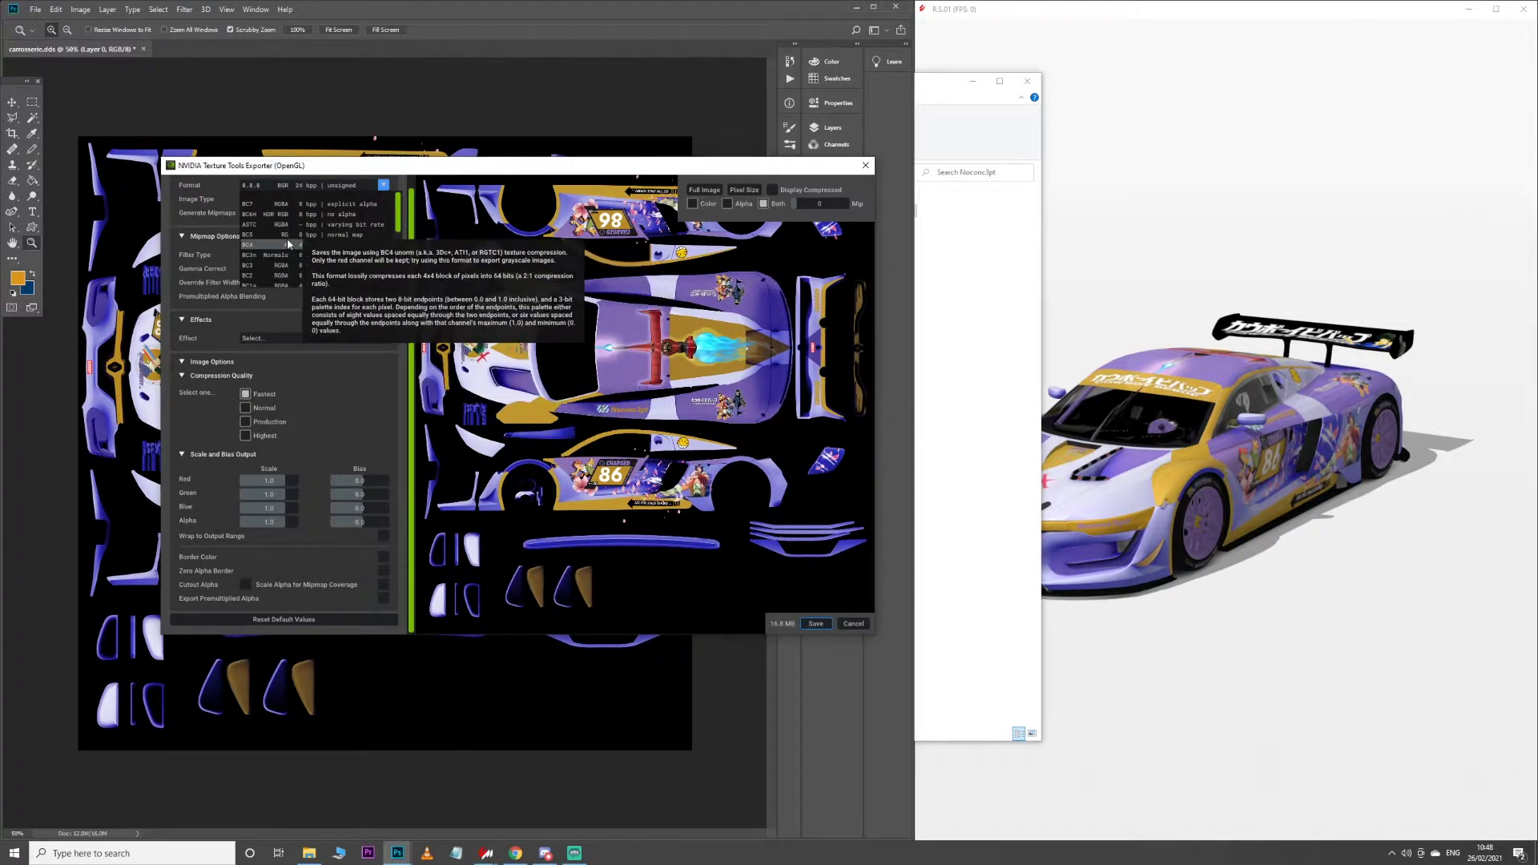
{"action": "left_click", "coordinate": [256, 264]}
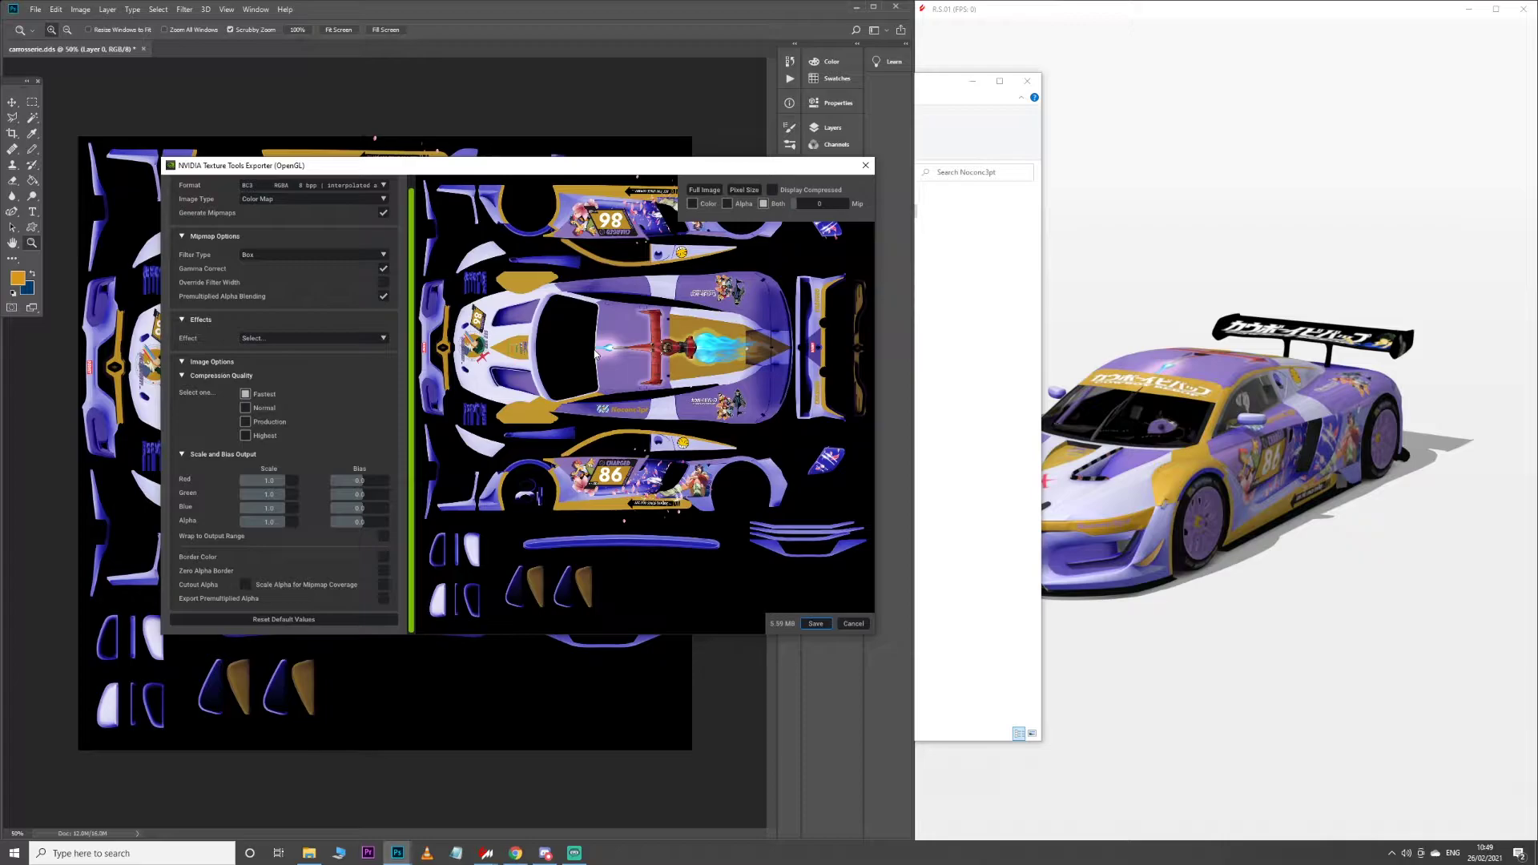
{"action": "left_click", "coordinate": [826, 628]}
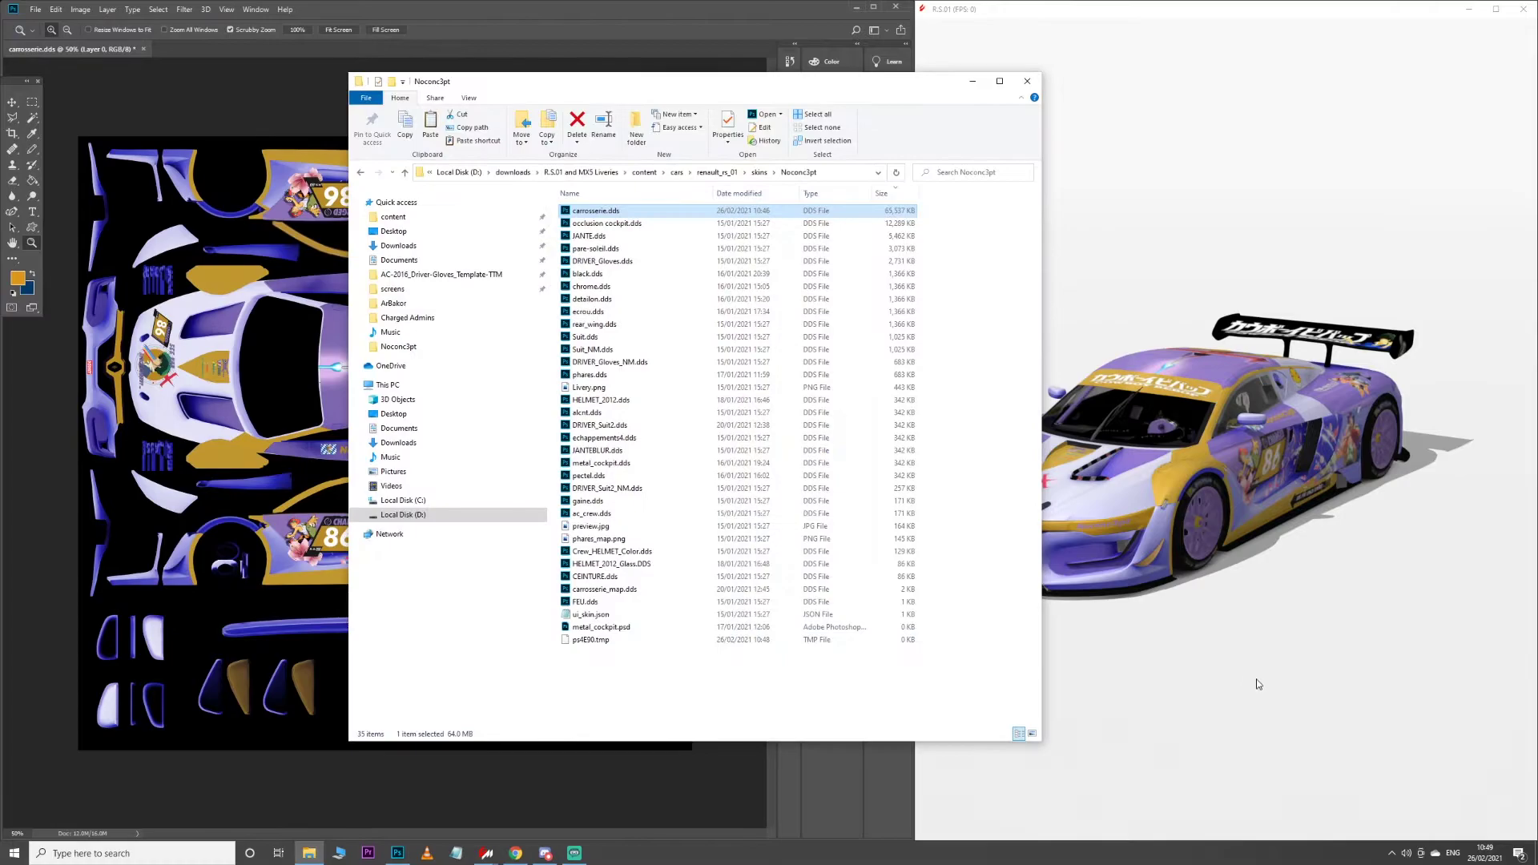
Switch to the R.S.01 showroom preview and examine the livery on the car, both close up and from farther away
{"action": "mouse_move", "coordinate": [1273, 623]}
{"action": "left_mouse_down"}
{"action": "mouse_move", "coordinate": [1414, 668]}
{"action": "mouse_move", "coordinate": [1362, 729]}
{"action": "mouse_move", "coordinate": [1267, 677]}
{"action": "mouse_move", "coordinate": [1187, 718]}
{"action": "mouse_move", "coordinate": [1236, 614]}
{"action": "mouse_move", "coordinate": [1223, 601]}
{"action": "mouse_move", "coordinate": [1157, 632]}
{"action": "mouse_move", "coordinate": [1250, 568]}
{"action": "mouse_move", "coordinate": [1290, 607]}
{"action": "left_mouse_up"}
{"action": "scroll", "coordinate": [1415, 668], "scroll_direction": "up", "scroll_amount": 4}
{"action": "scroll", "coordinate": [1223, 601], "scroll_direction": "down", "scroll_amount": 3}
{"action": "scroll", "coordinate": [1189, 617], "scroll_direction": "up", "scroll_amount": 5}
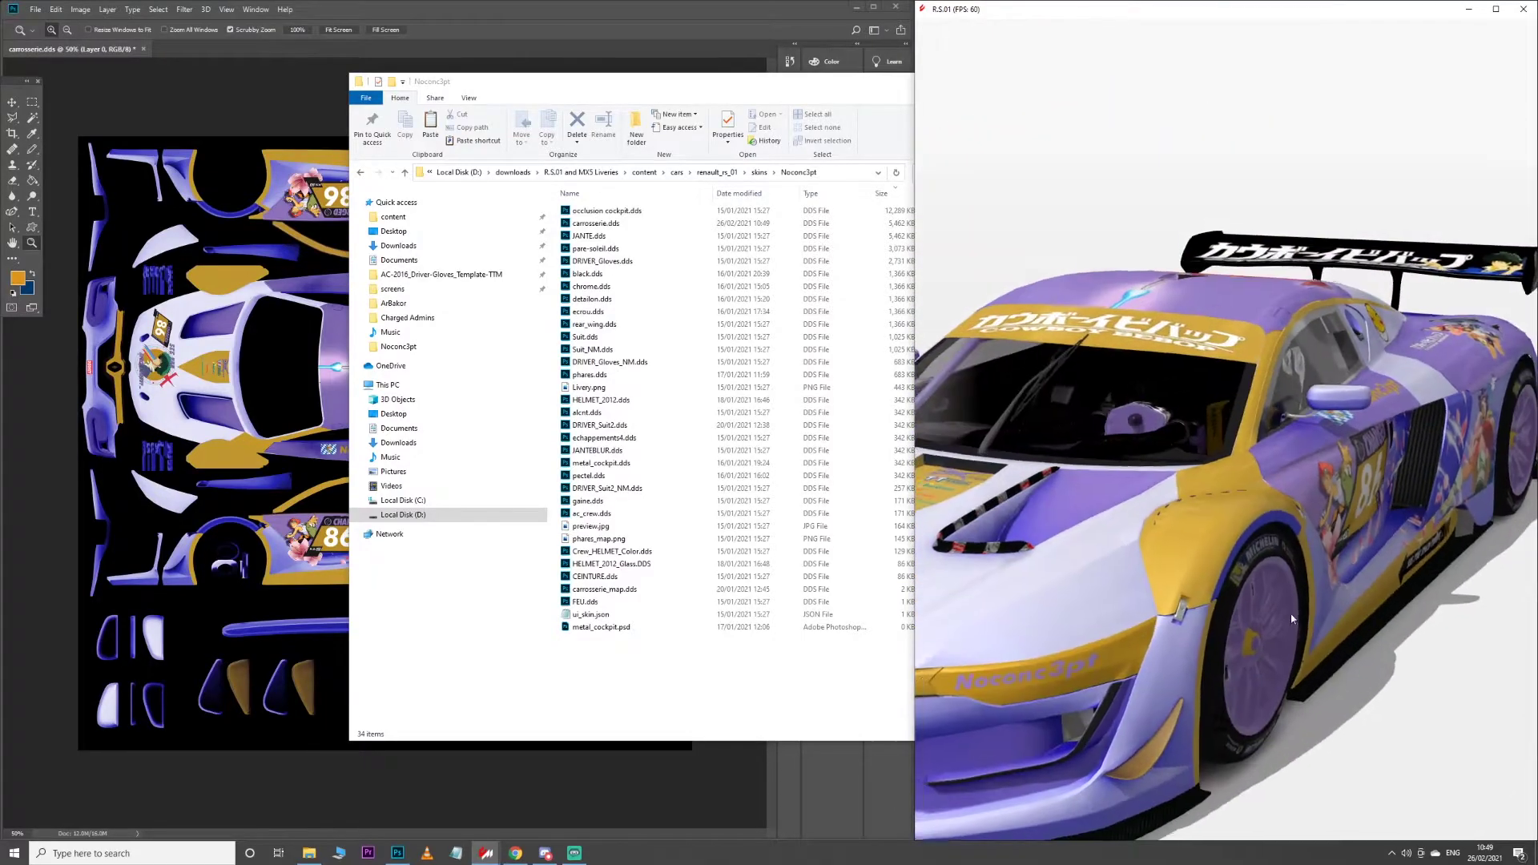
{"action": "scroll", "coordinate": [1290, 607], "scroll_direction": "down", "scroll_amount": 5}
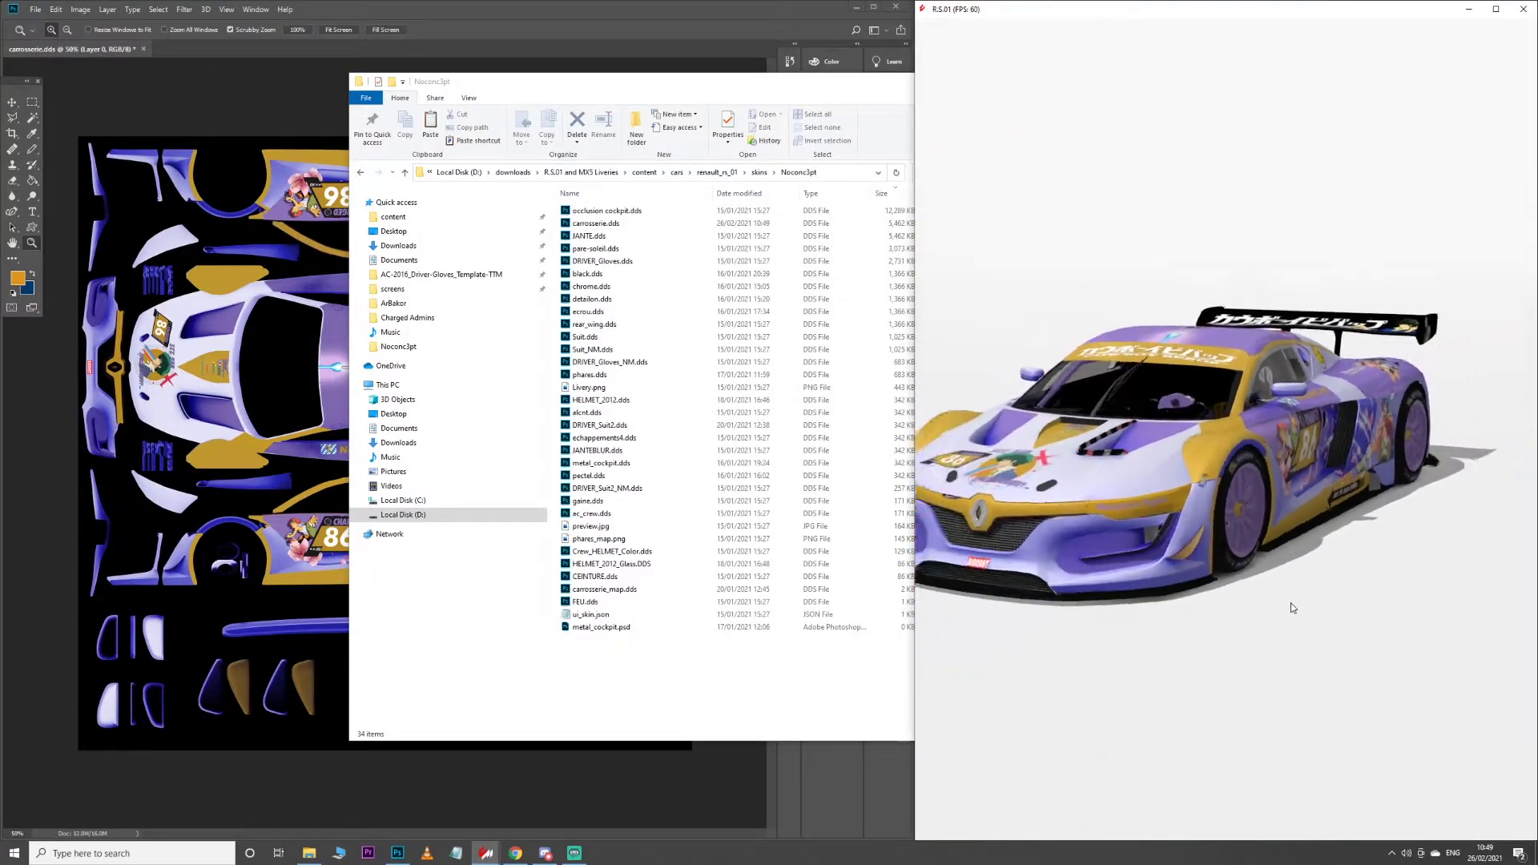
Open occlusion cockpit.dds from the skin folder and resize it to 1024 × 1024 pixels
{"action": "double_click", "coordinate": [655, 213]}
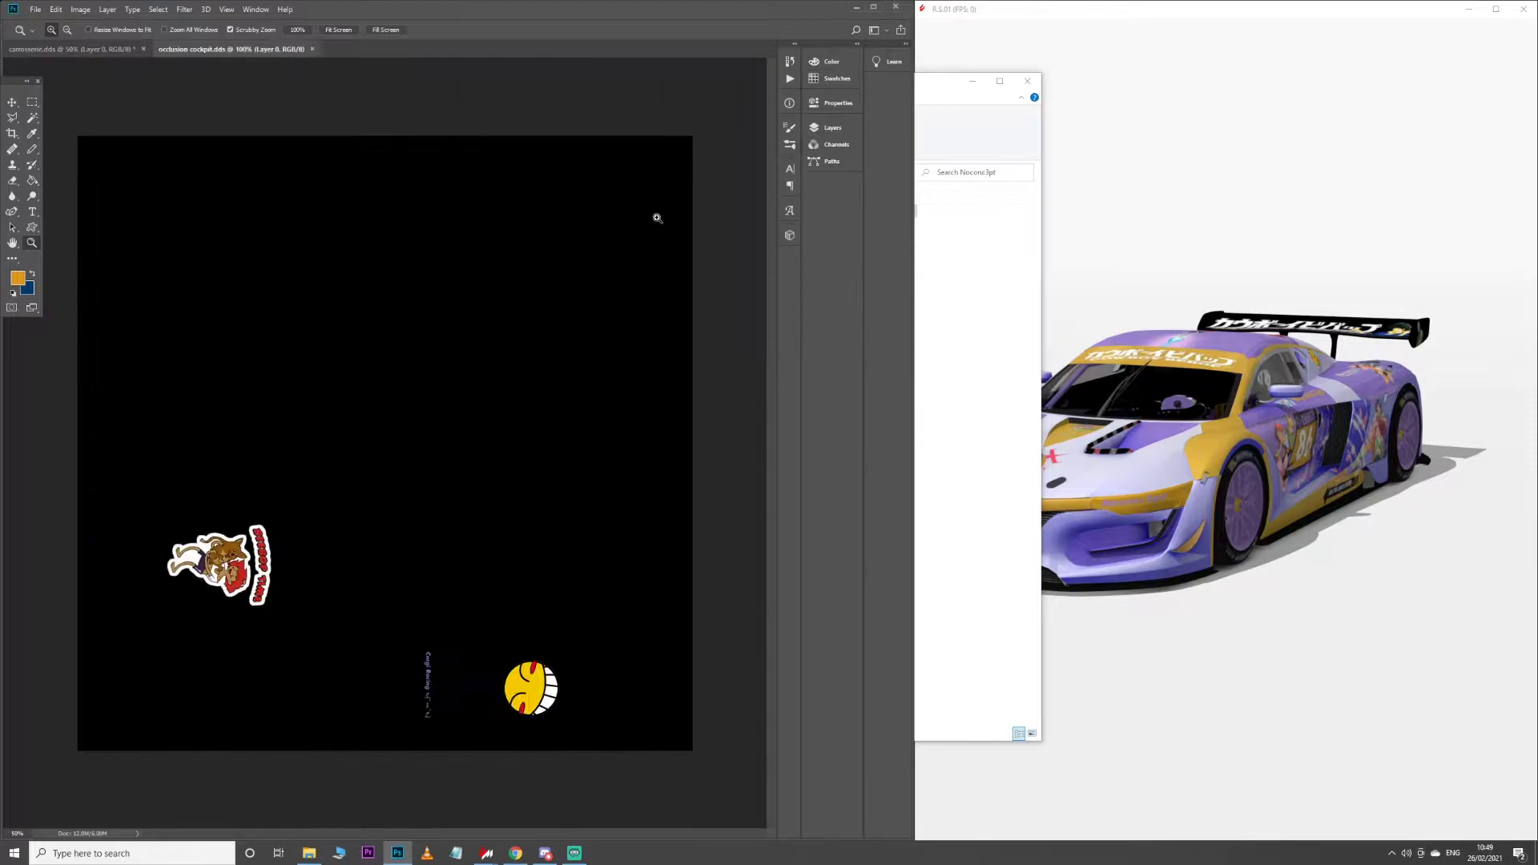
{"action": "left_click_drag", "start_coordinate": [1212, 535], "coordinate": [1265, 573]}
{"action": "scroll", "coordinate": [1265, 601], "scroll_direction": "up", "scroll_amount": 5}
{"action": "left_click", "coordinate": [81, 9]}
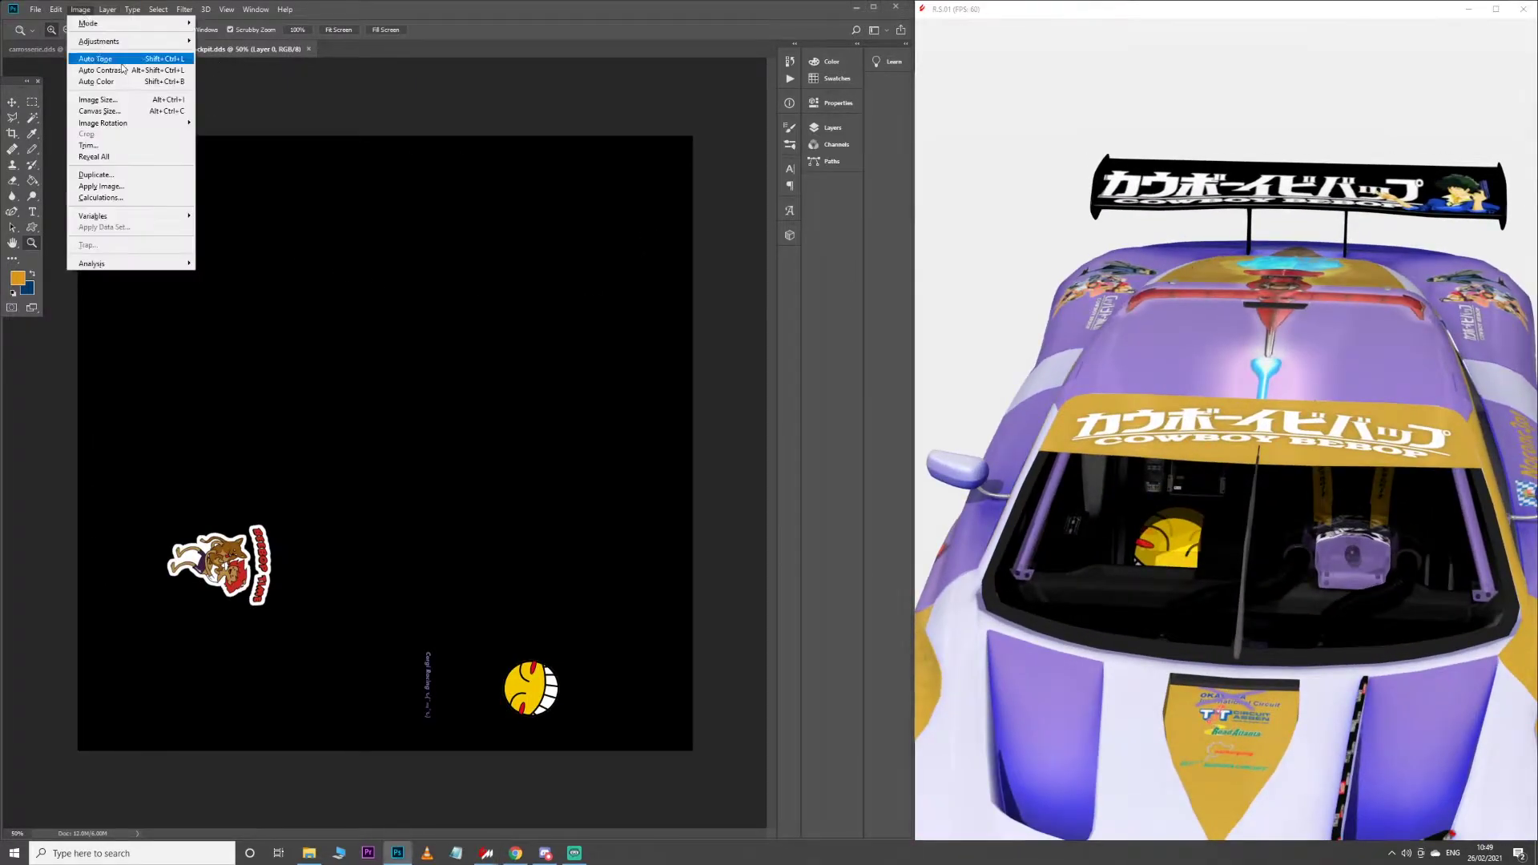
{"action": "left_click", "coordinate": [97, 100]}
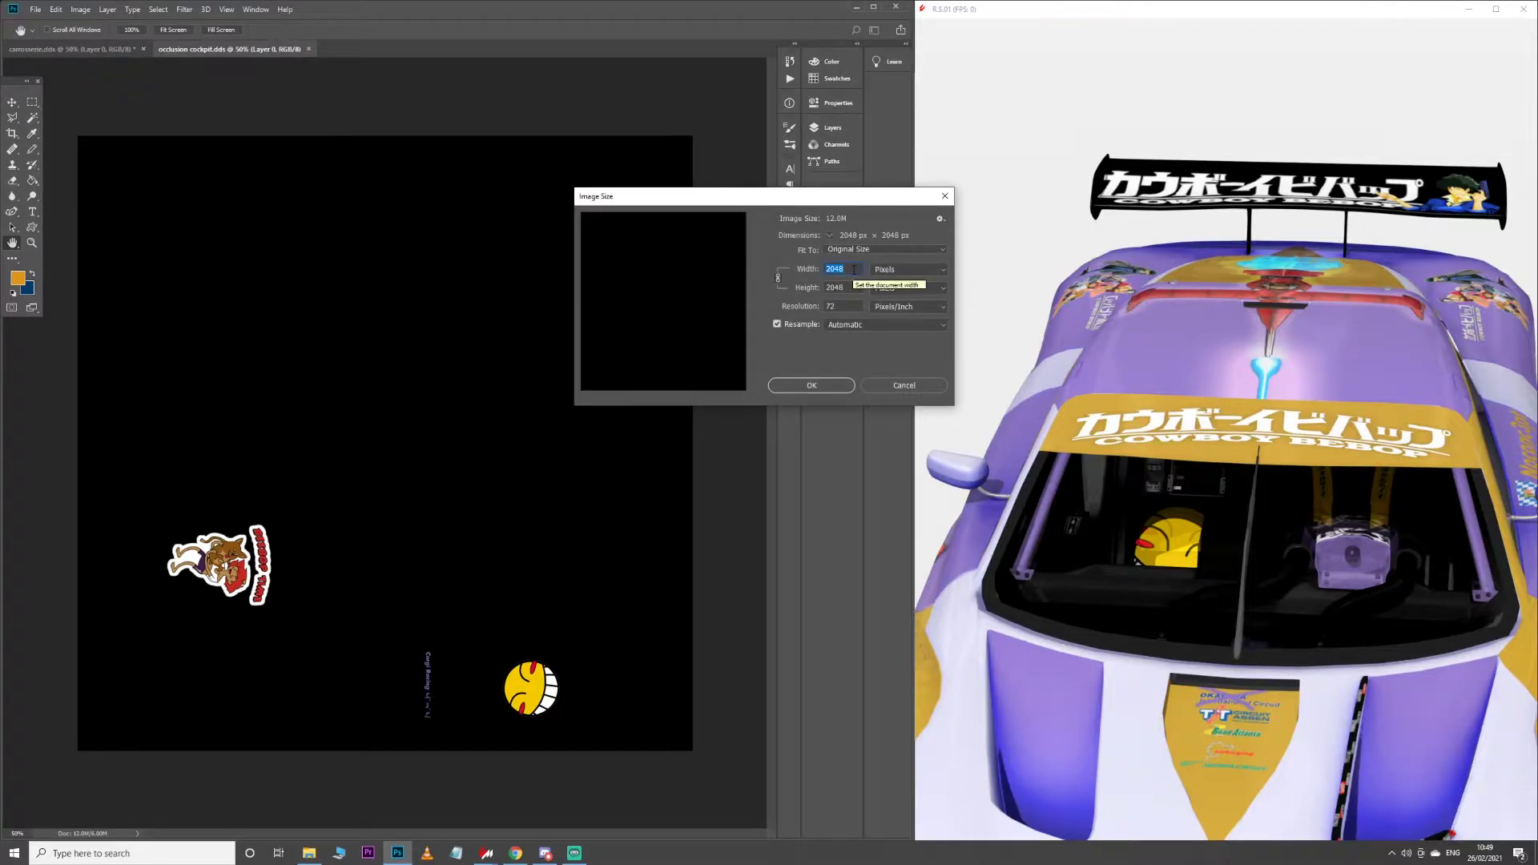
{"action": "type", "text": "1024"}
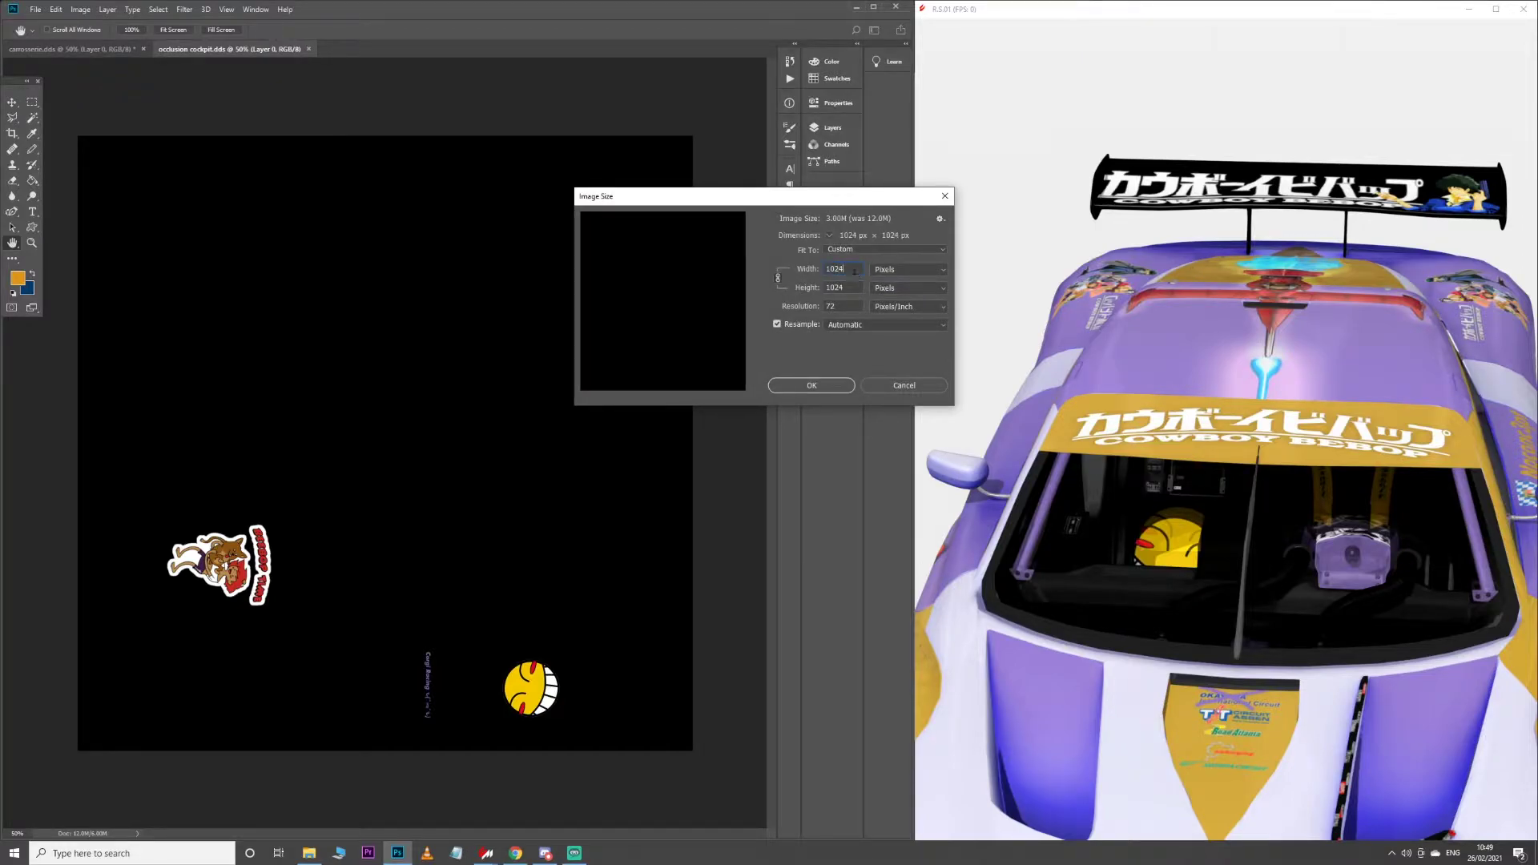
{"action": "left_click", "coordinate": [845, 389]}
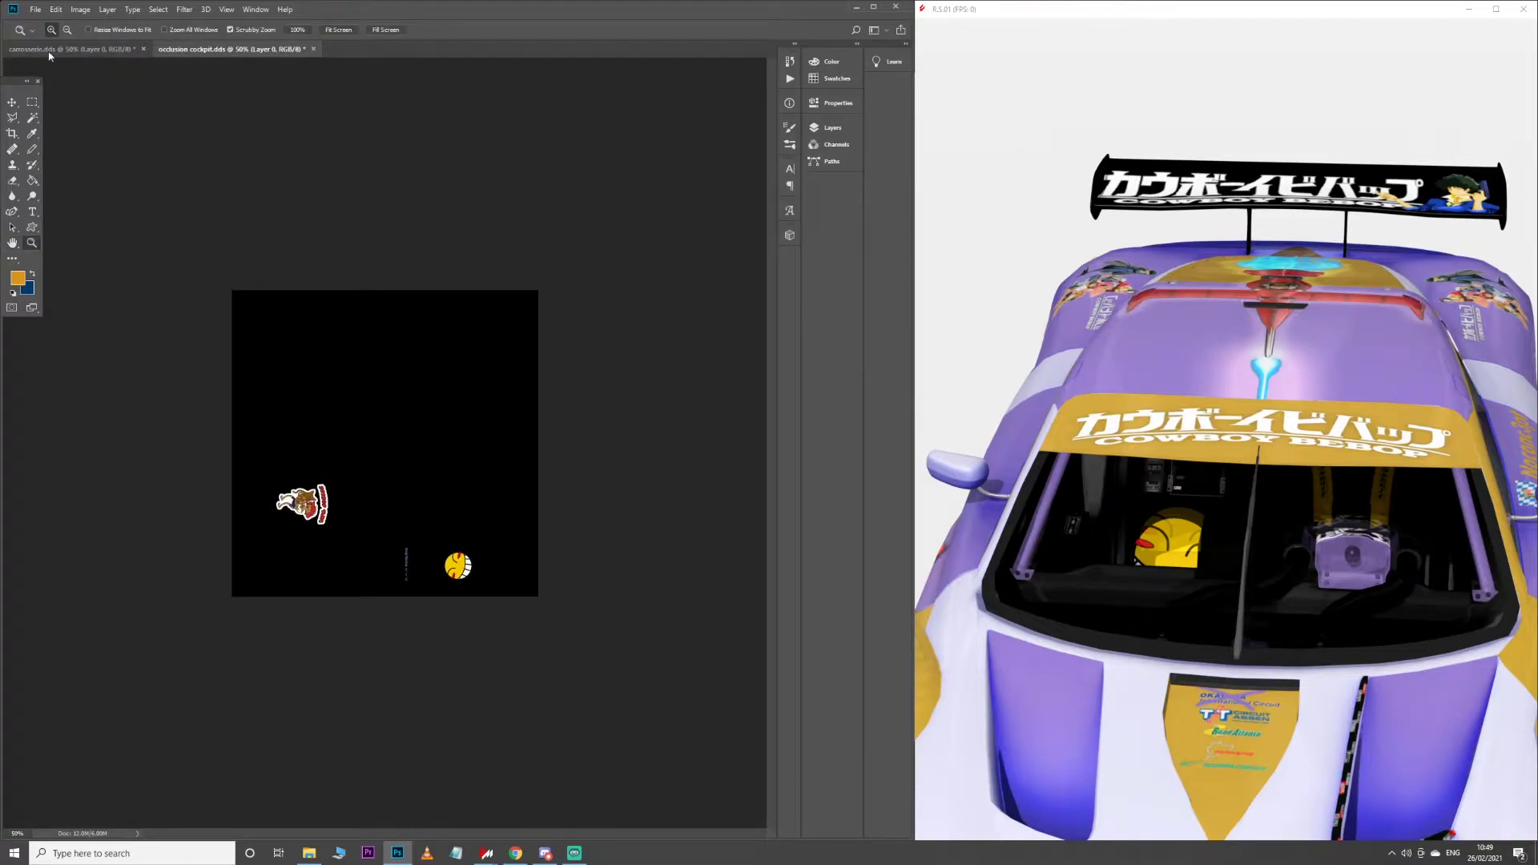
Save the cockpit texture over the existing occlusion cockpit.dds, keeping the BC3 RGBA export format
{"action": "left_click", "coordinate": [35, 9]}
{"action": "left_click", "coordinate": [112, 142]}
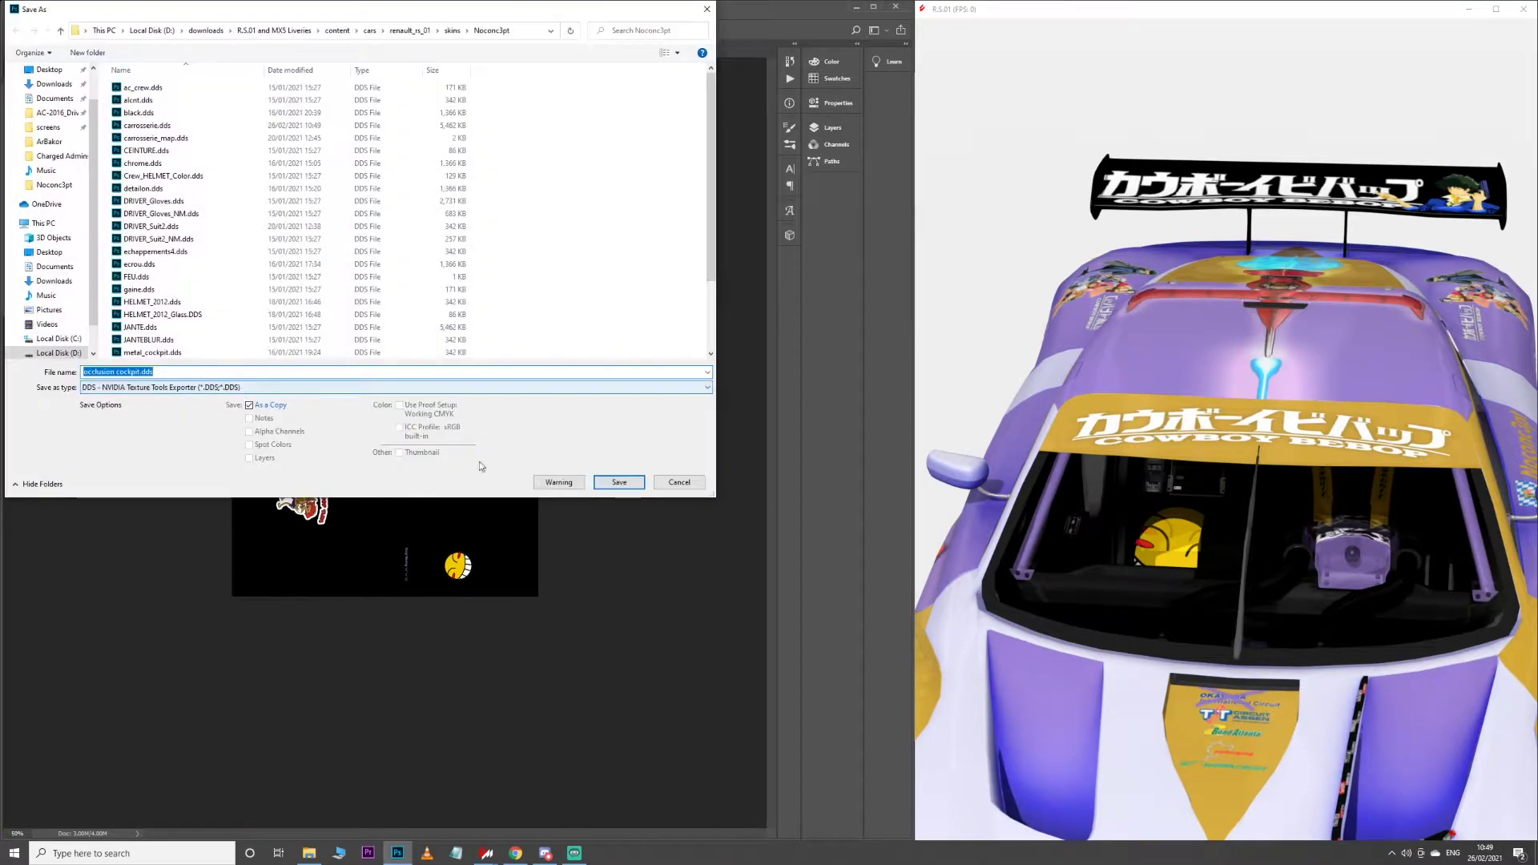
{"action": "left_click", "coordinate": [620, 481]}
{"action": "left_click", "coordinate": [783, 433]}
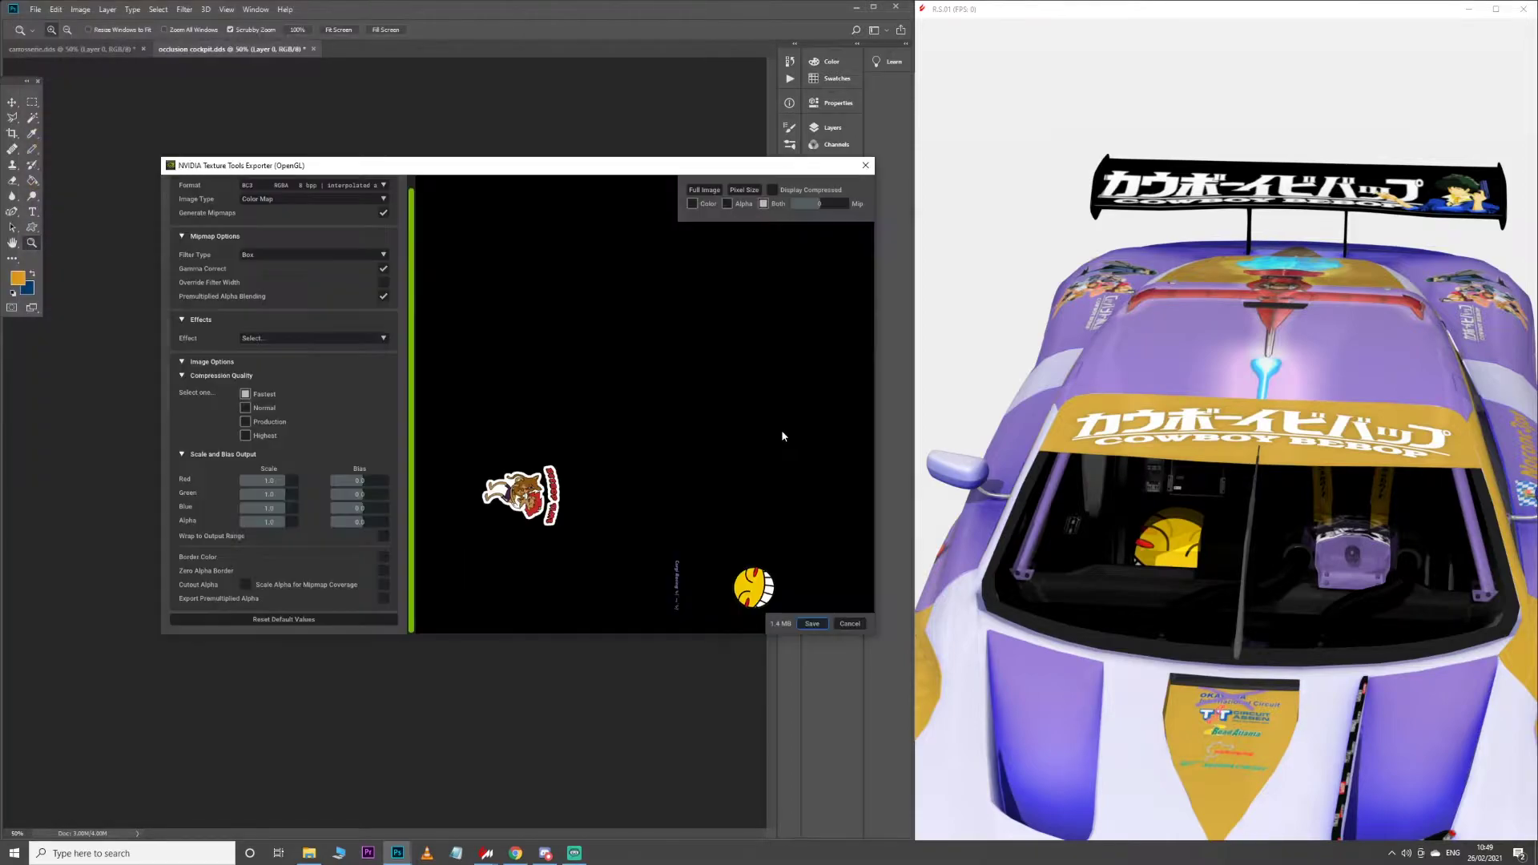
{"action": "left_click", "coordinate": [817, 623]}
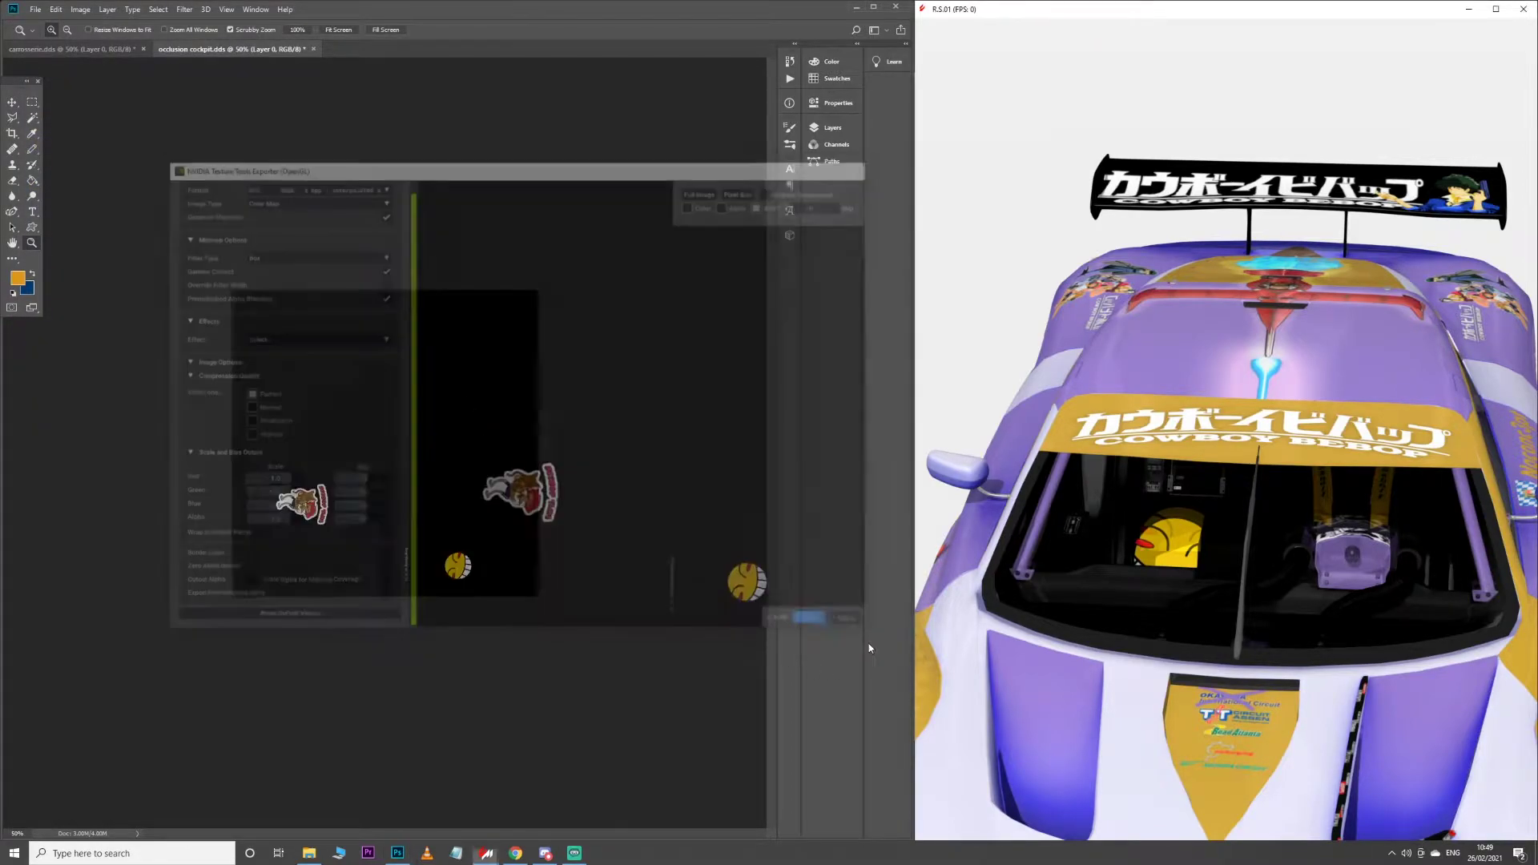
Open JANTE.dds from the skin folder and shrink the solid purple texture to 1 × 1 pixel
{"action": "left_click", "coordinate": [308, 853]}
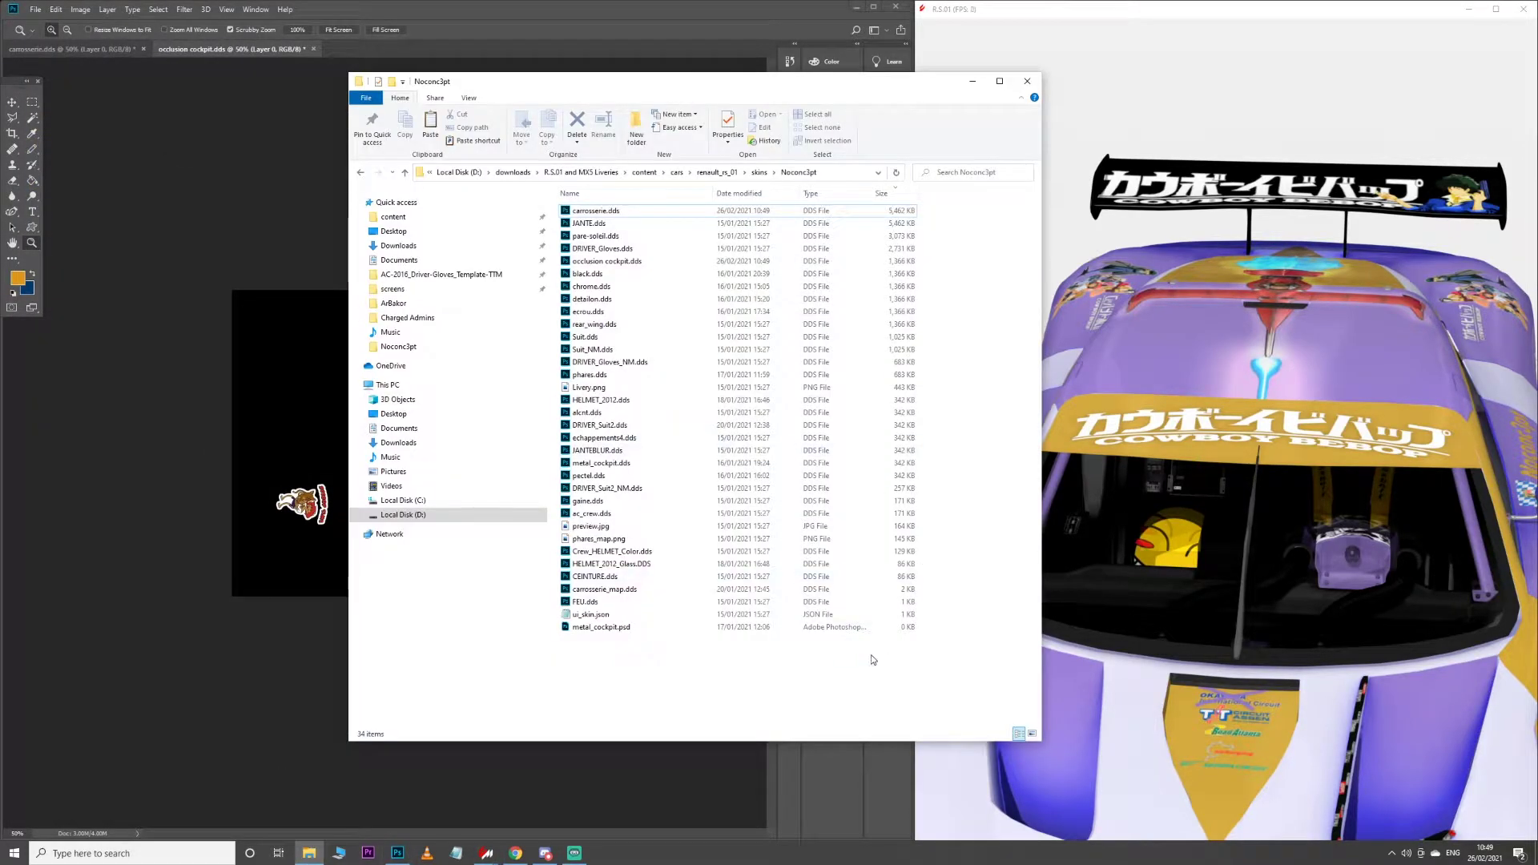
{"action": "double_click", "coordinate": [633, 223]}
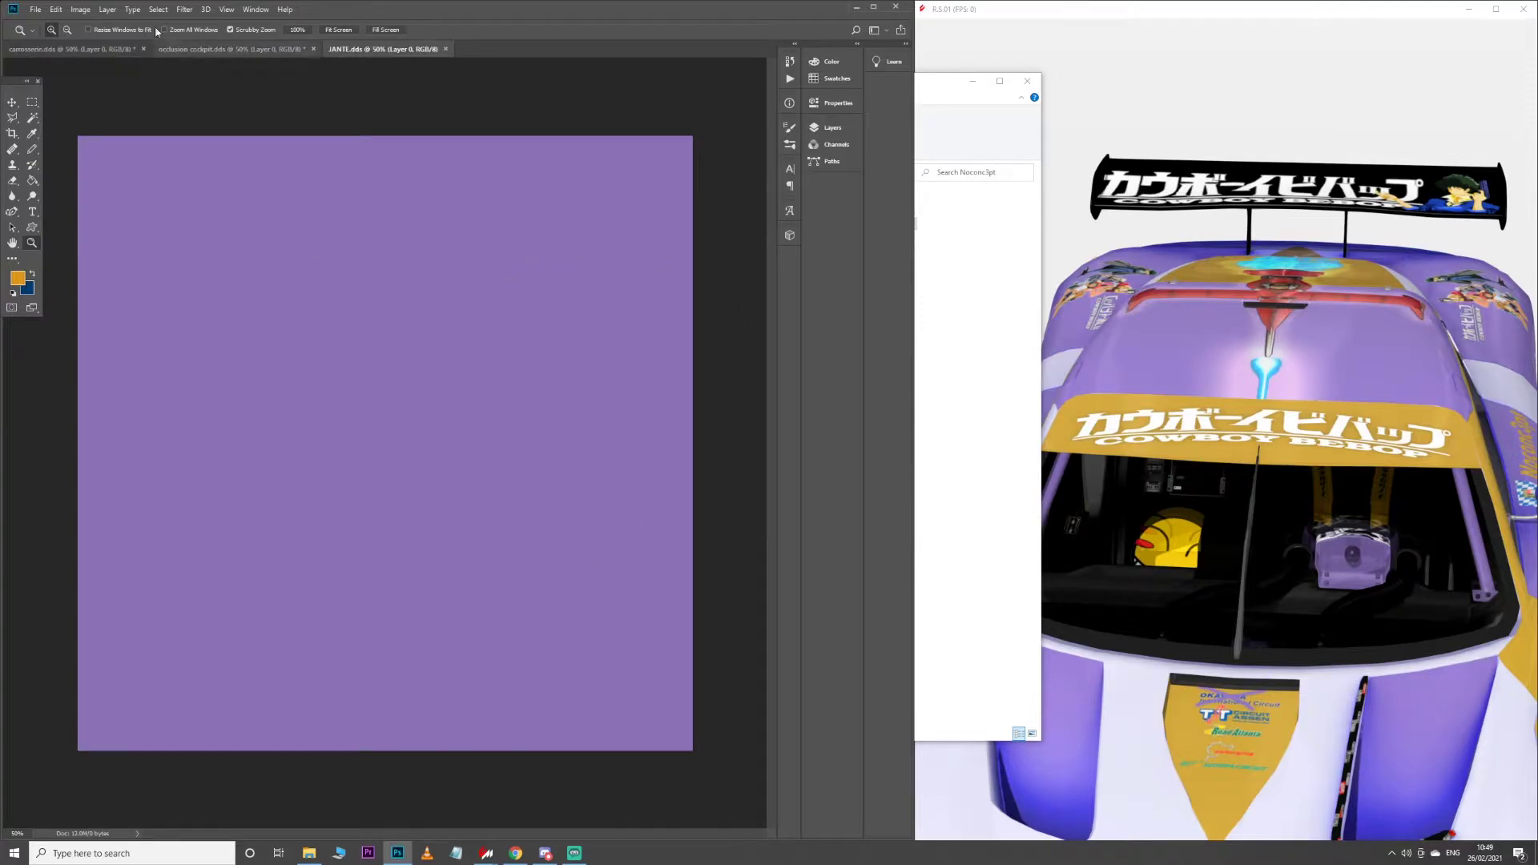
{"action": "left_click", "coordinate": [80, 9]}
{"action": "left_click", "coordinate": [105, 100]}
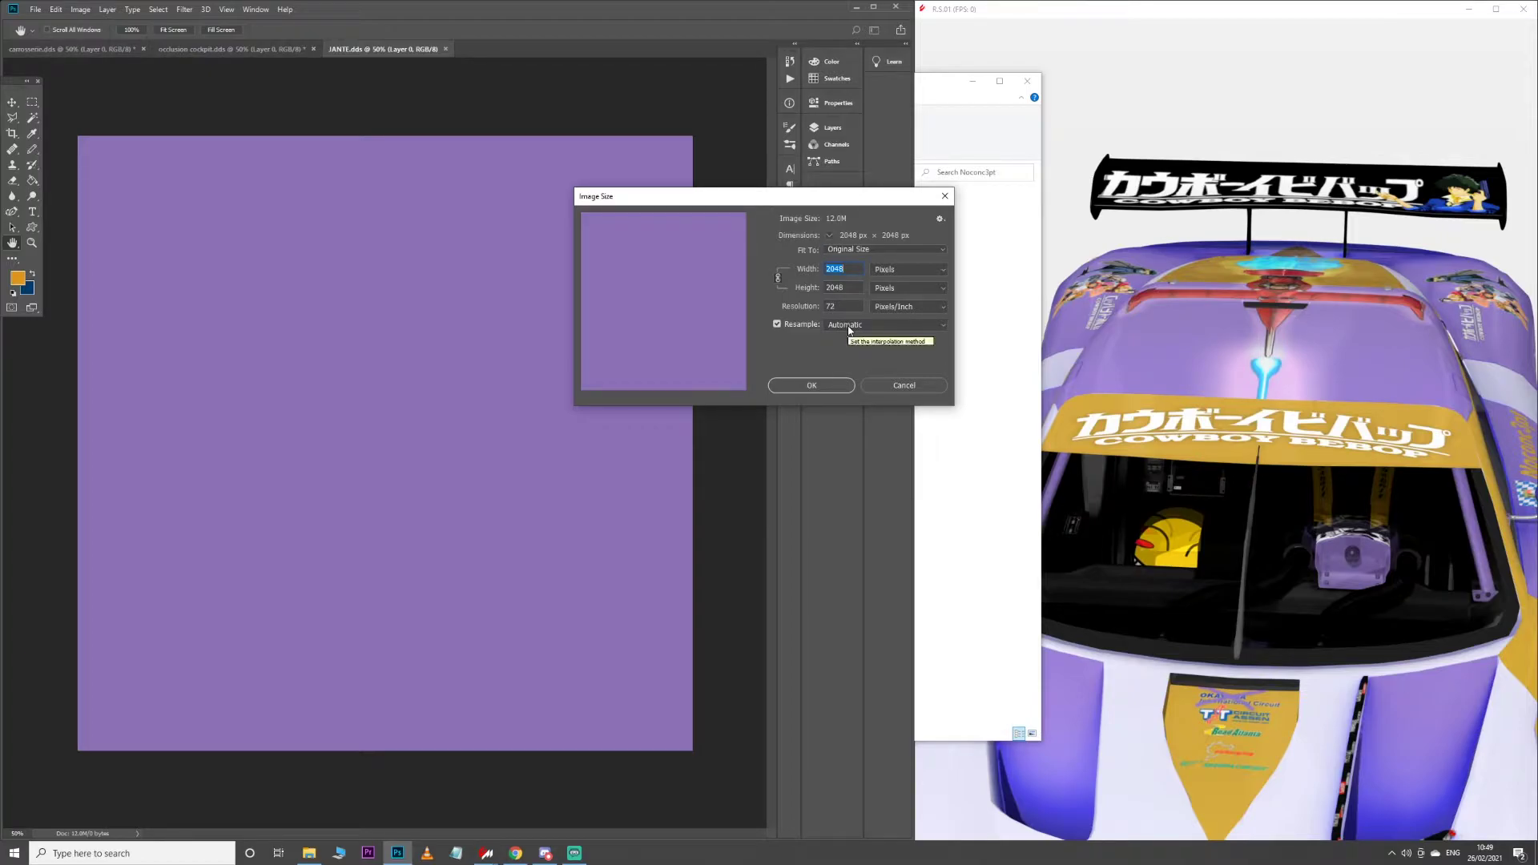
{"action": "key", "text": "Return"}
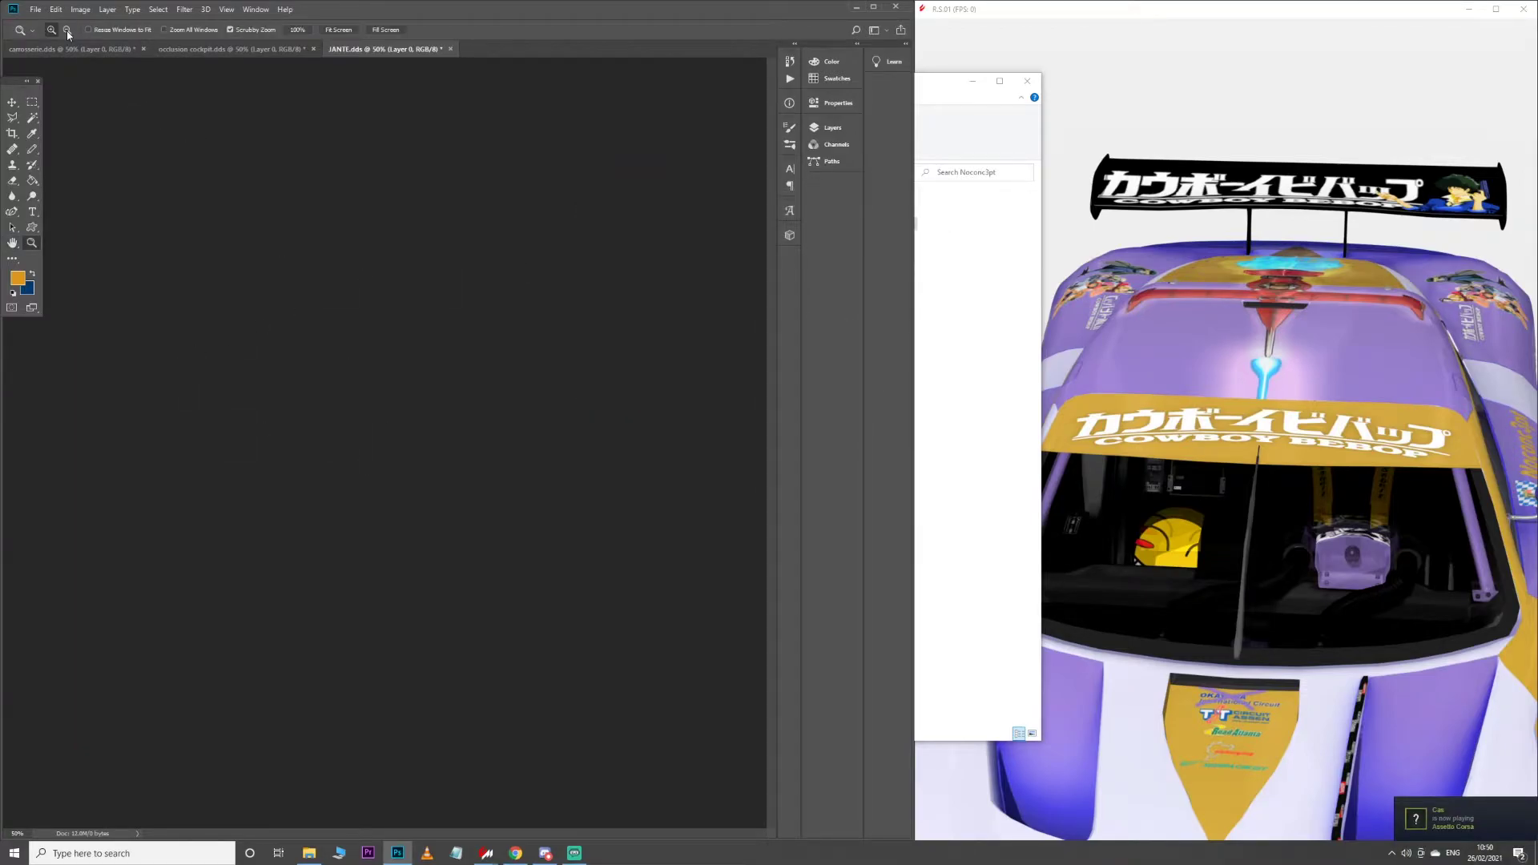
Save the solid-colour texture over the existing JANTE.dds, keeping the BC3 RGBA export format
{"action": "left_click", "coordinate": [35, 9]}
{"action": "left_click", "coordinate": [82, 147]}
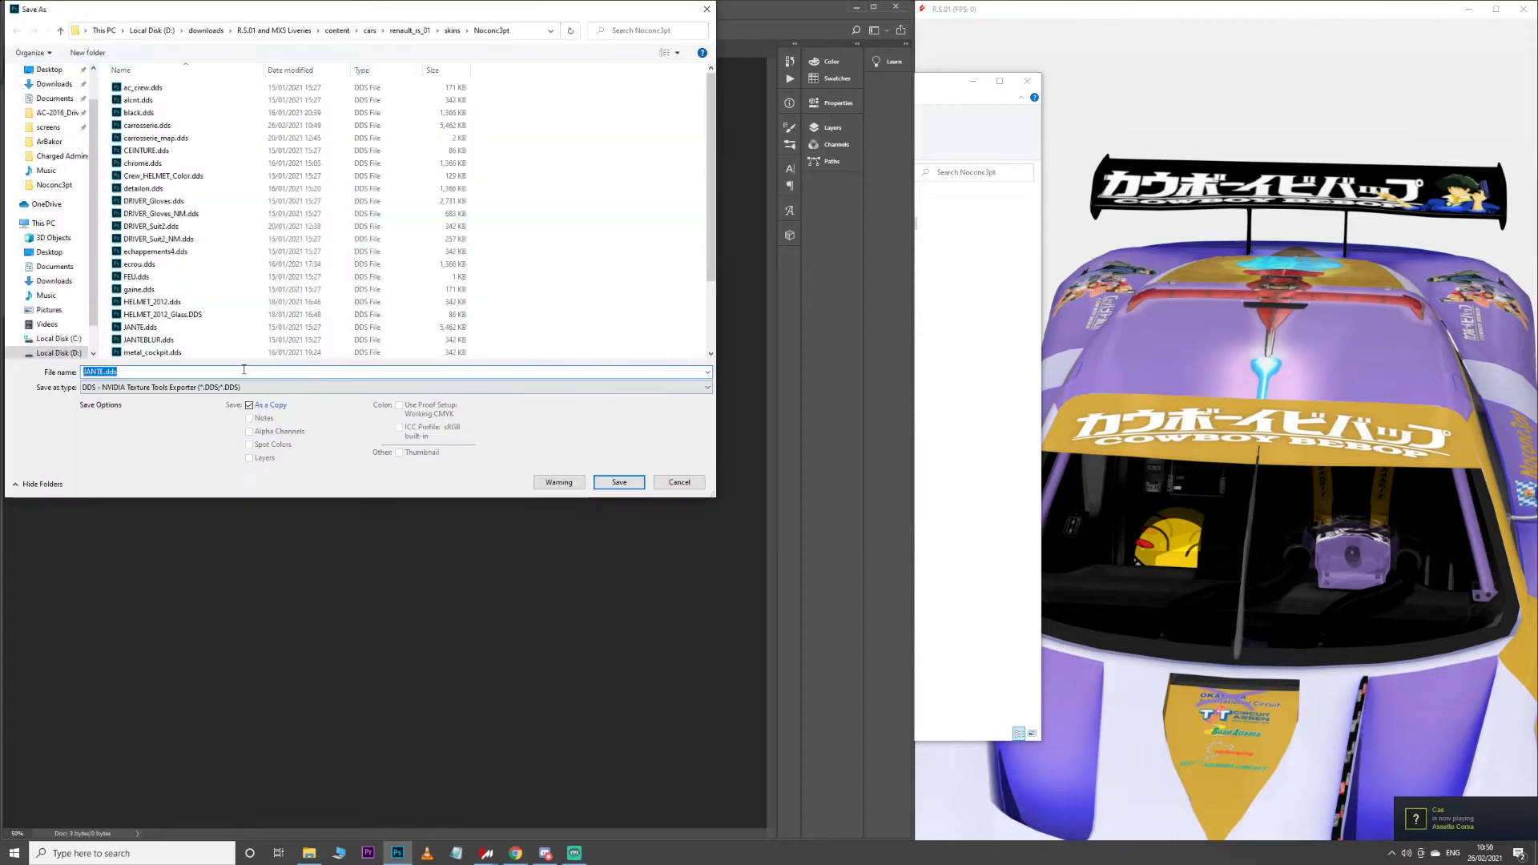
{"action": "left_click", "coordinate": [619, 482]}
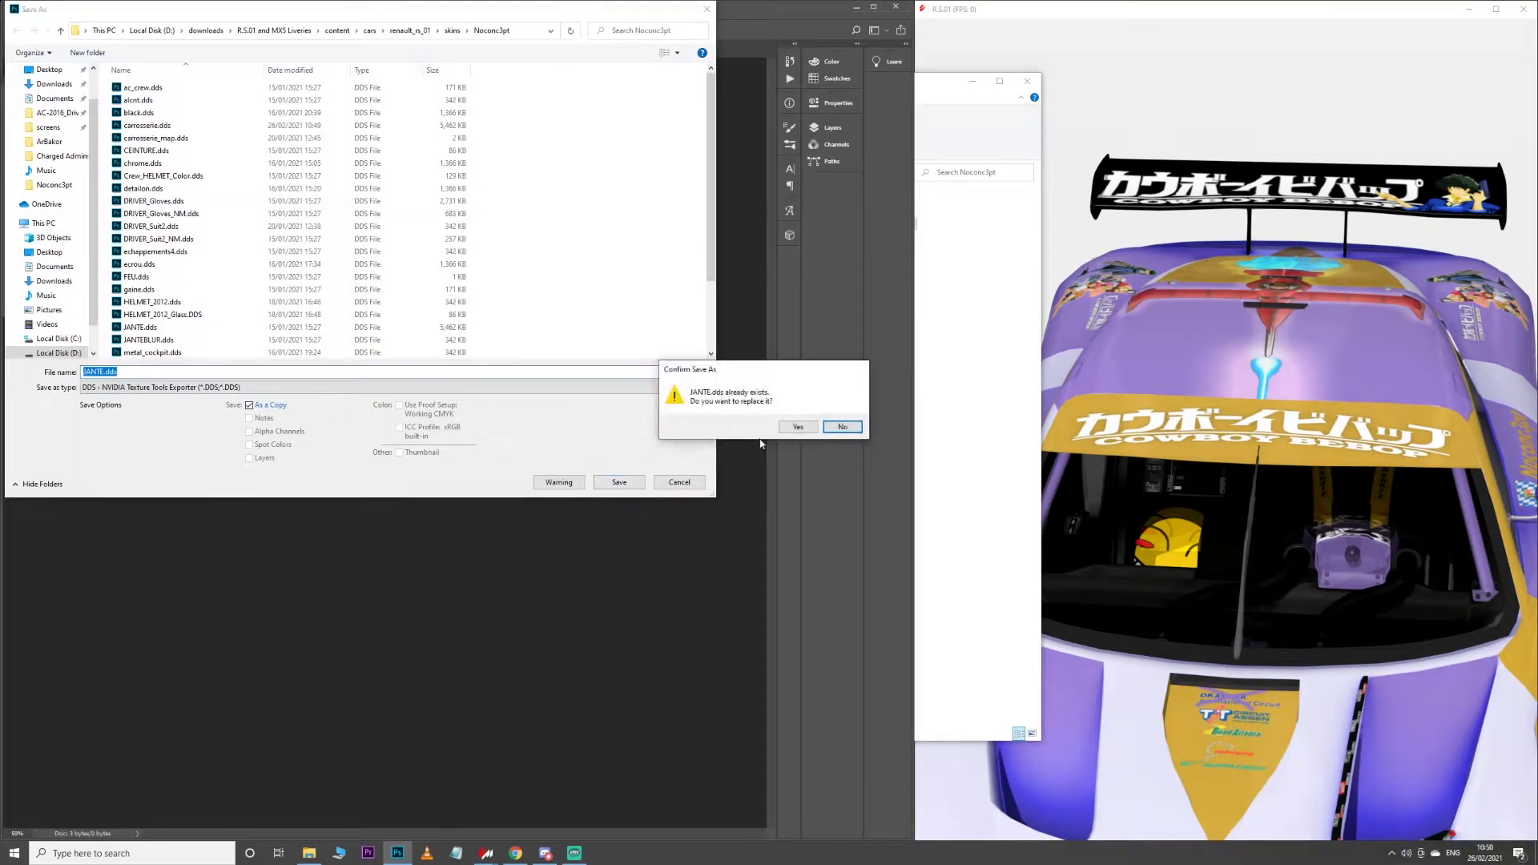
{"action": "left_click", "coordinate": [801, 431]}
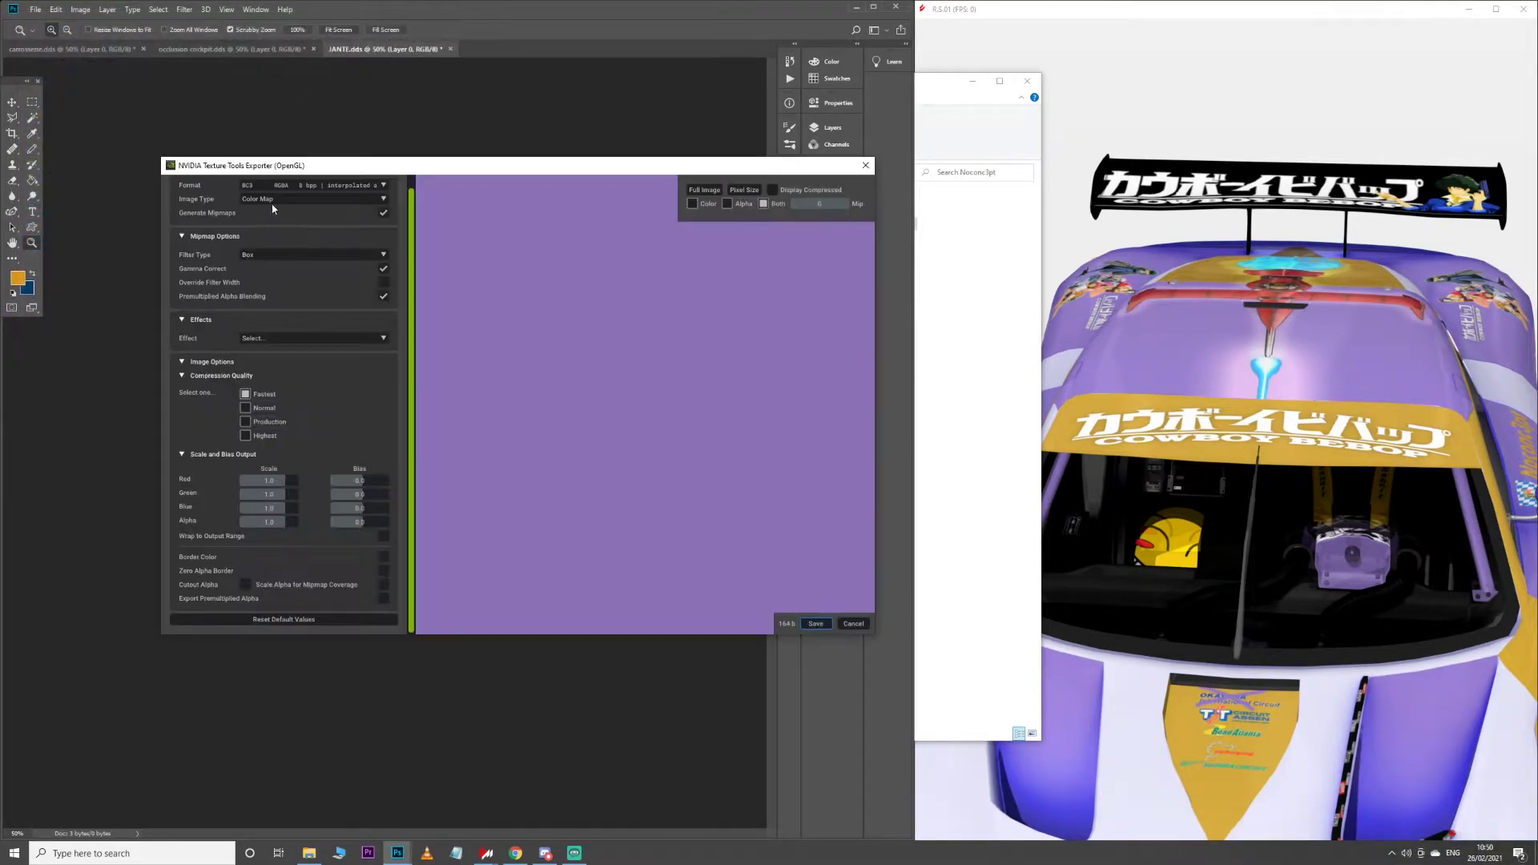
{"action": "left_click", "coordinate": [805, 622]}
Open pare-soleil.dds from the skin folder and resize the windscreen banner texture to 512 × 512 pixels
{"action": "left_click_drag", "start_coordinate": [1406, 551], "coordinate": [1381, 503]}
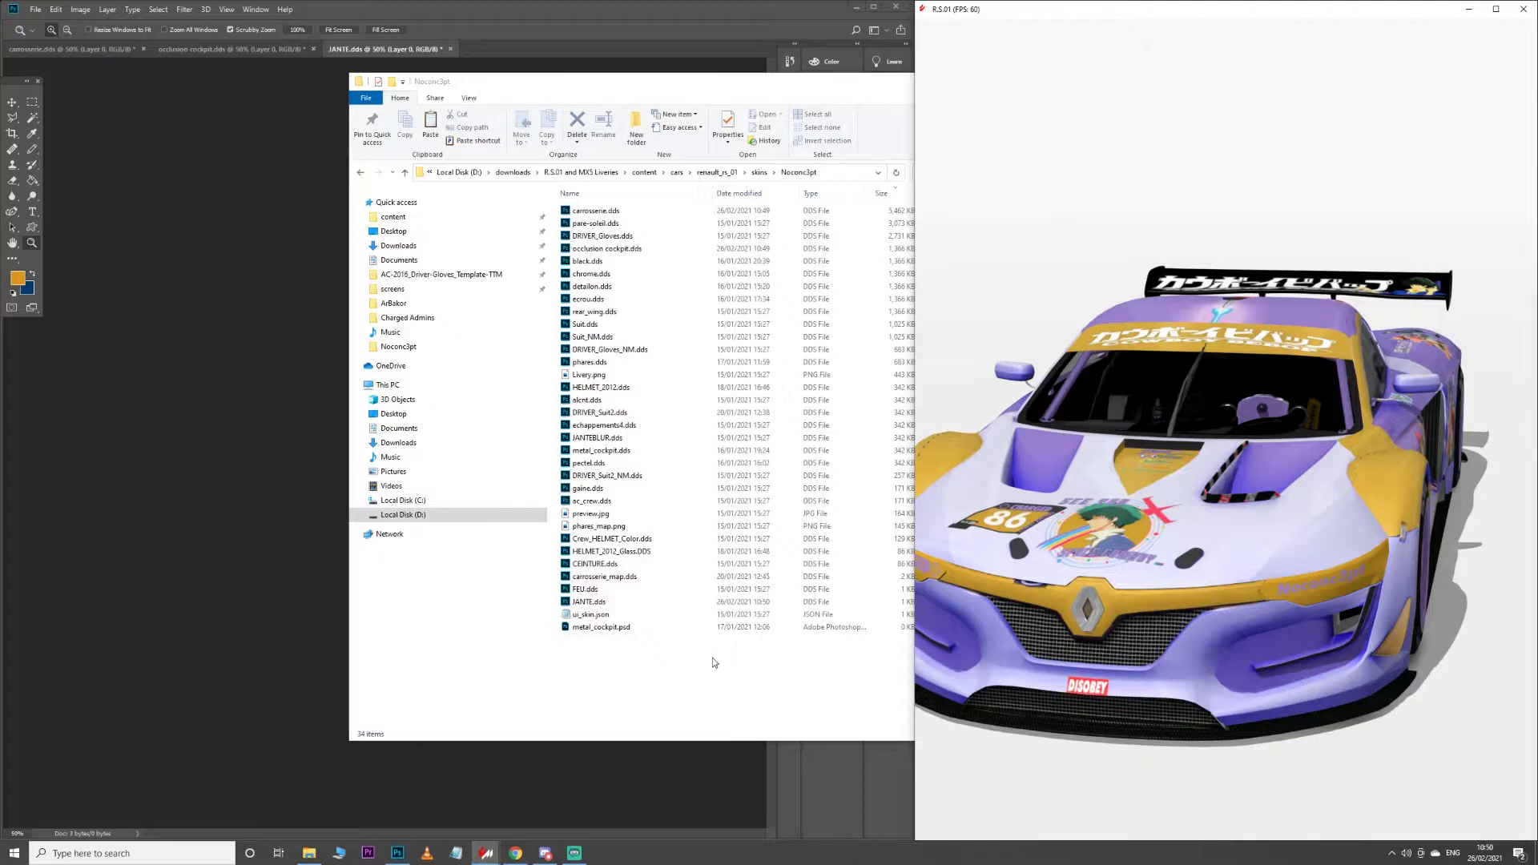
{"action": "double_click", "coordinate": [632, 225]}
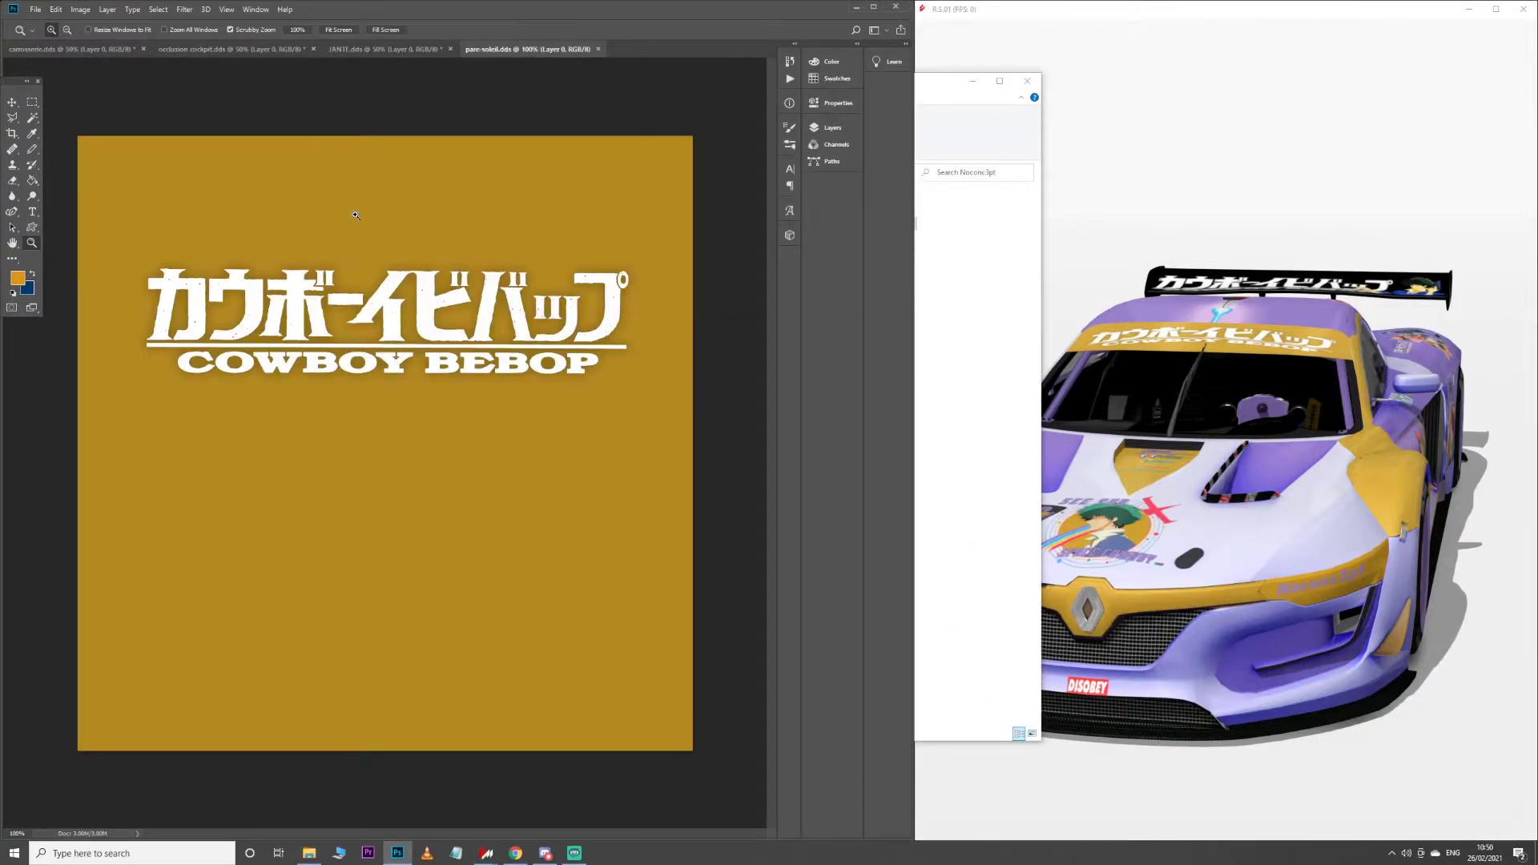
{"action": "left_click_drag", "start_coordinate": [1455, 407], "coordinate": [1303, 402]}
{"action": "scroll", "coordinate": [1321, 416], "scroll_direction": "up", "scroll_amount": 4}
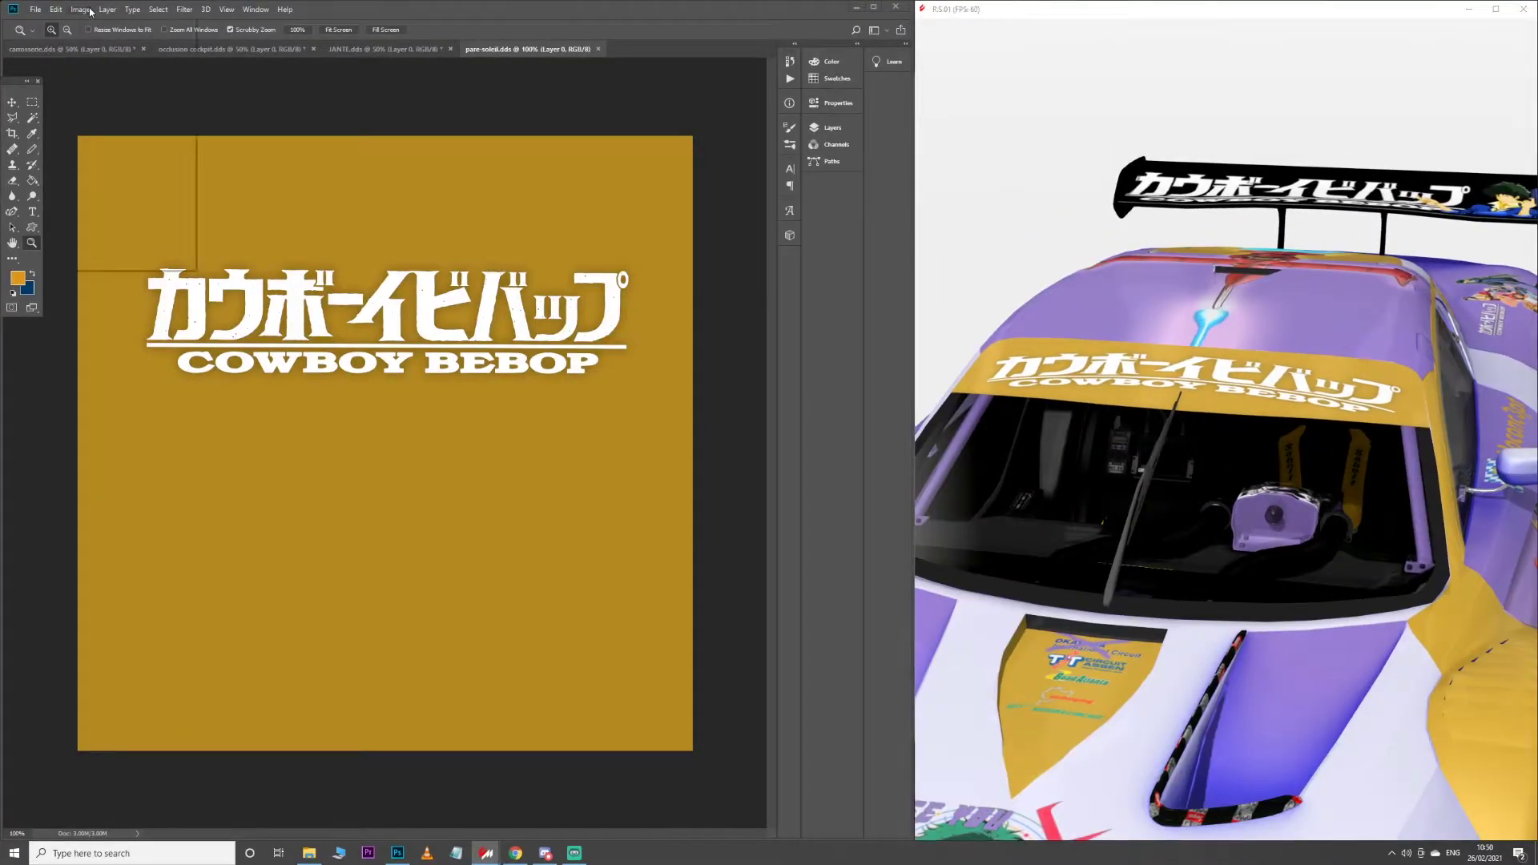
{"action": "left_click", "coordinate": [80, 9]}
{"action": "left_click", "coordinate": [110, 100]}
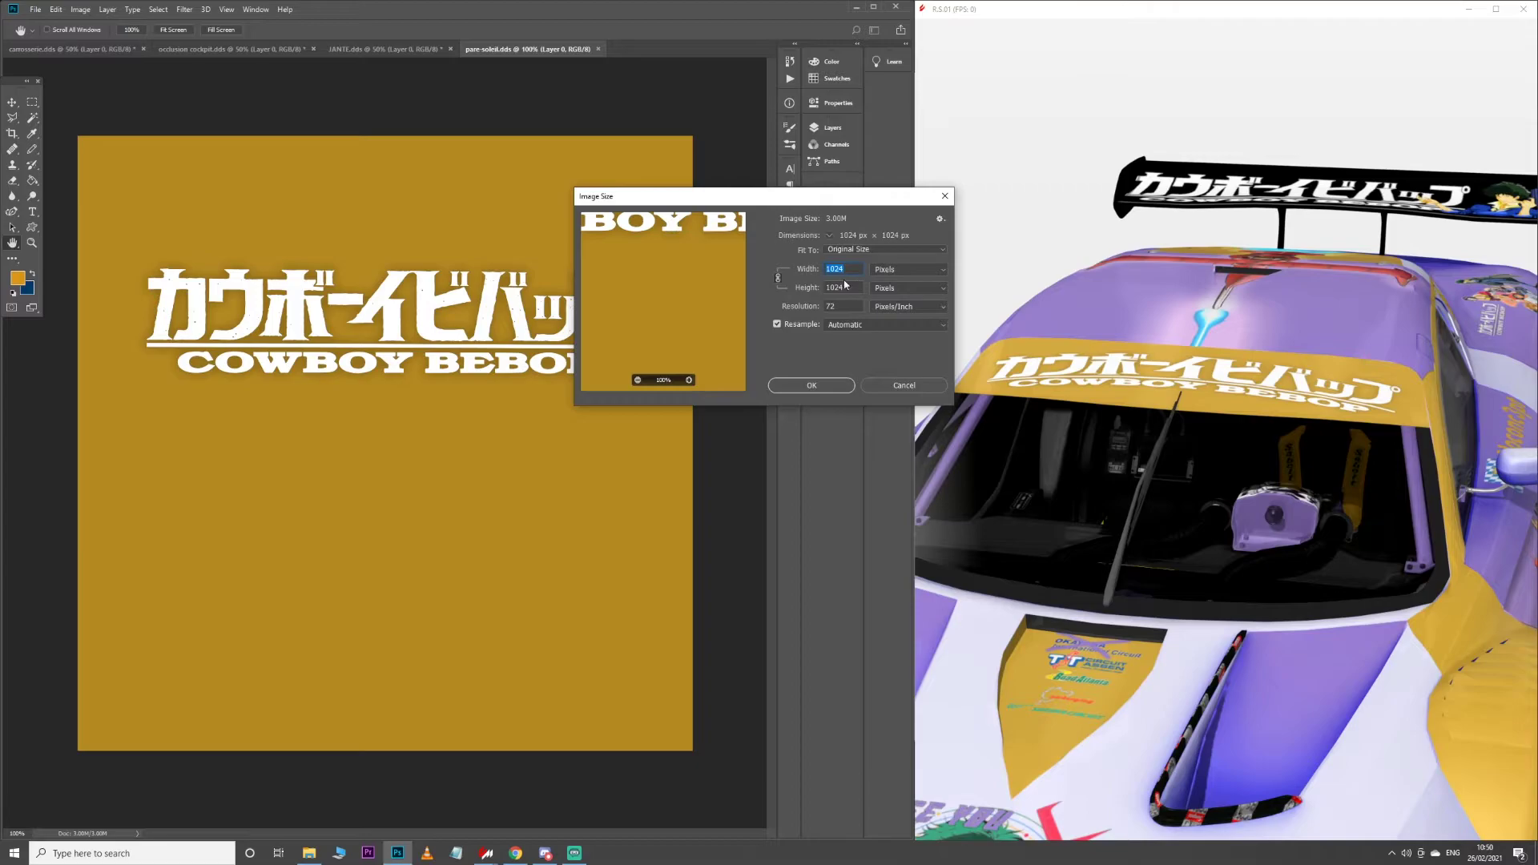
{"action": "type", "text": "512"}
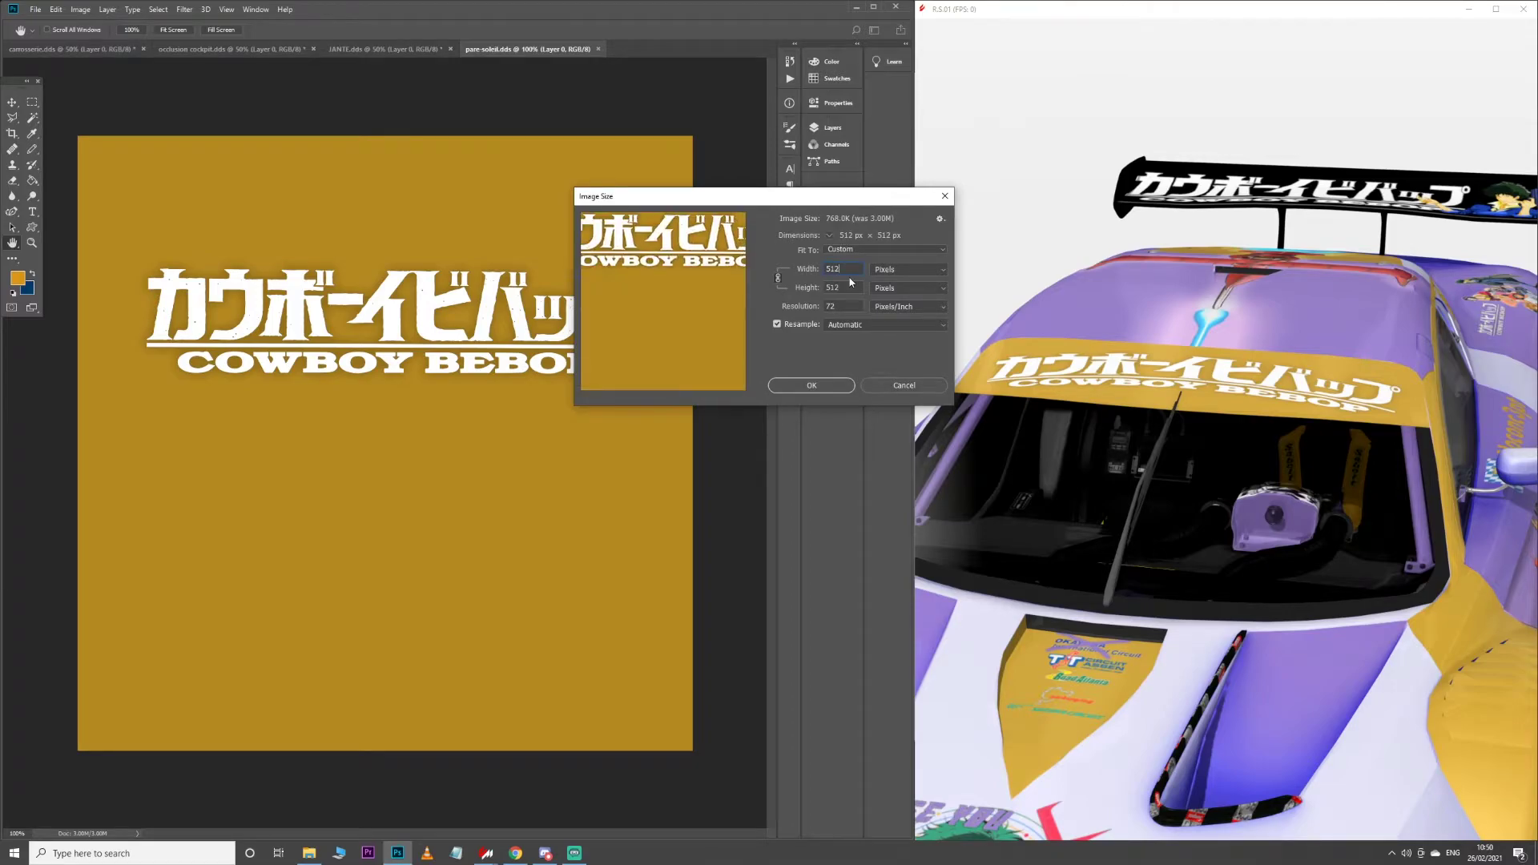
{"action": "key", "text": "Return"}
{"action": "key", "text": "z"}
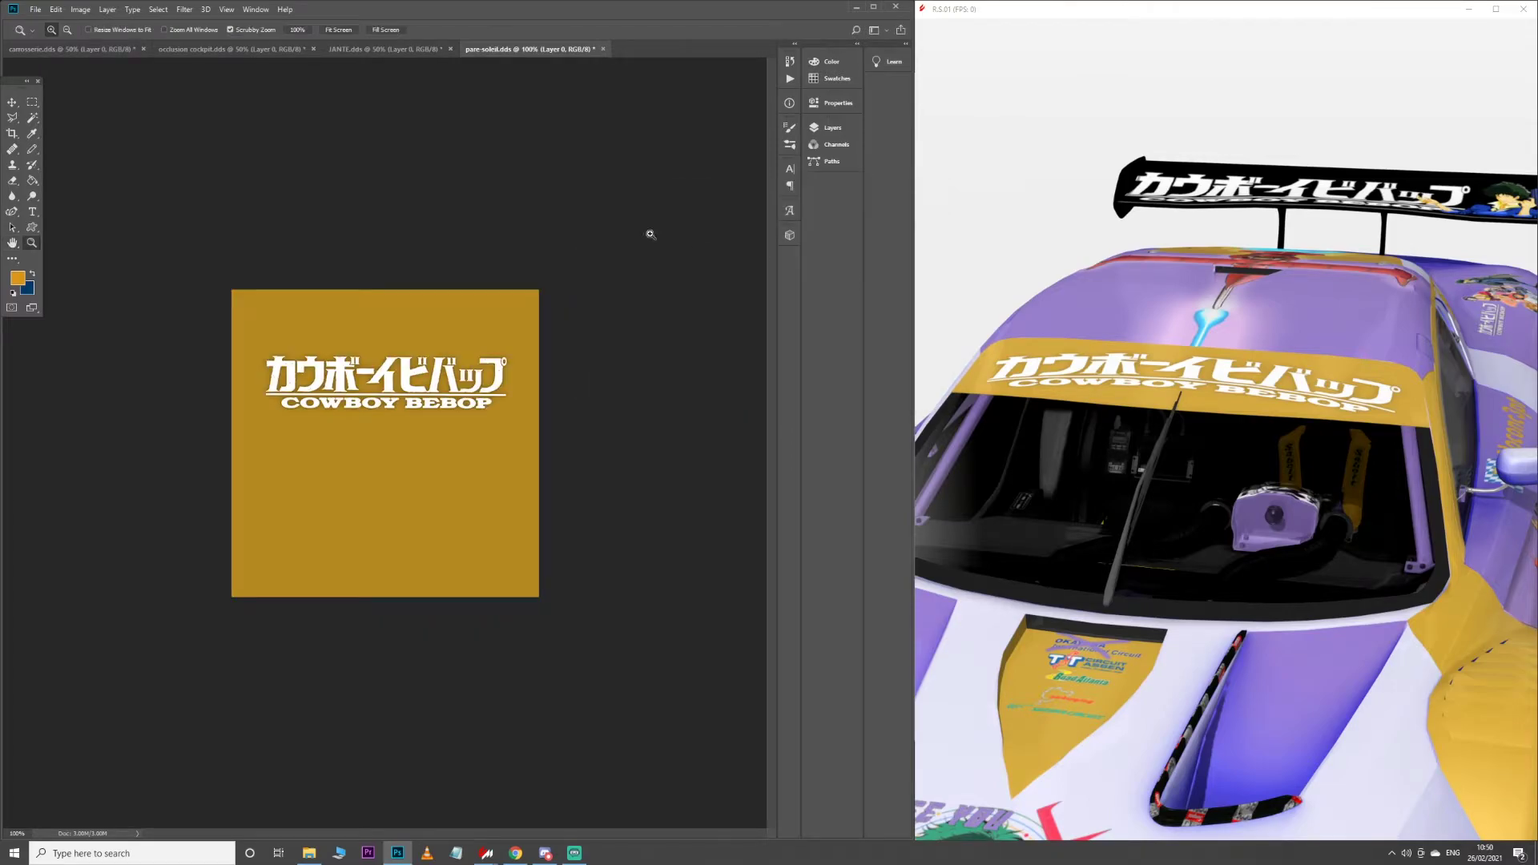
Save the banner texture over the existing pare-soleil.dds, keeping the BC3 RGBA export format, and check the car preview
{"action": "left_click", "coordinate": [33, 11]}
{"action": "left_click", "coordinate": [98, 148]}
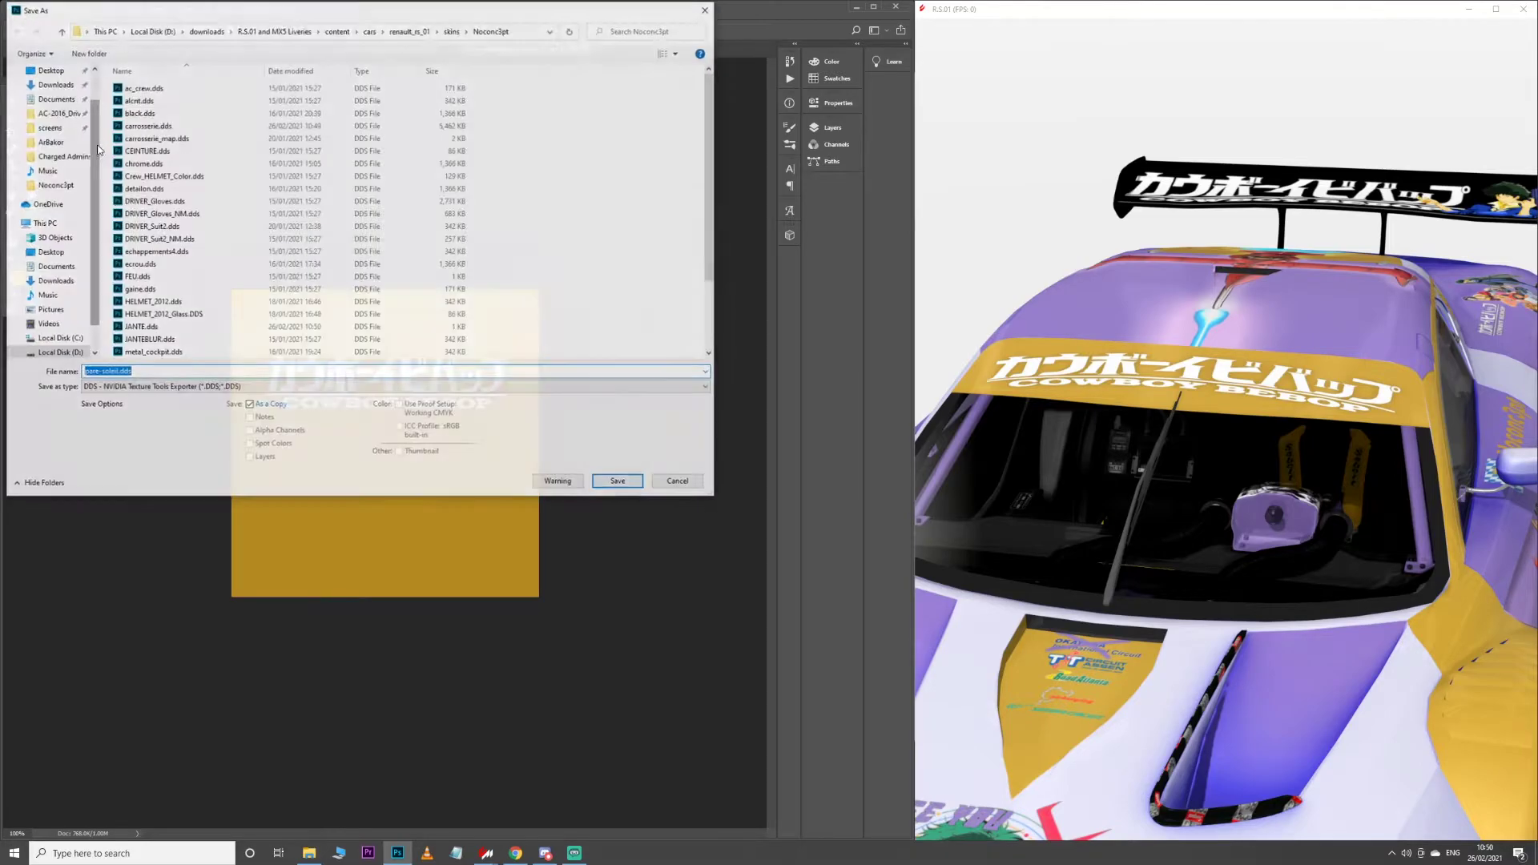
{"action": "left_click", "coordinate": [617, 481]}
{"action": "left_click", "coordinate": [798, 426]}
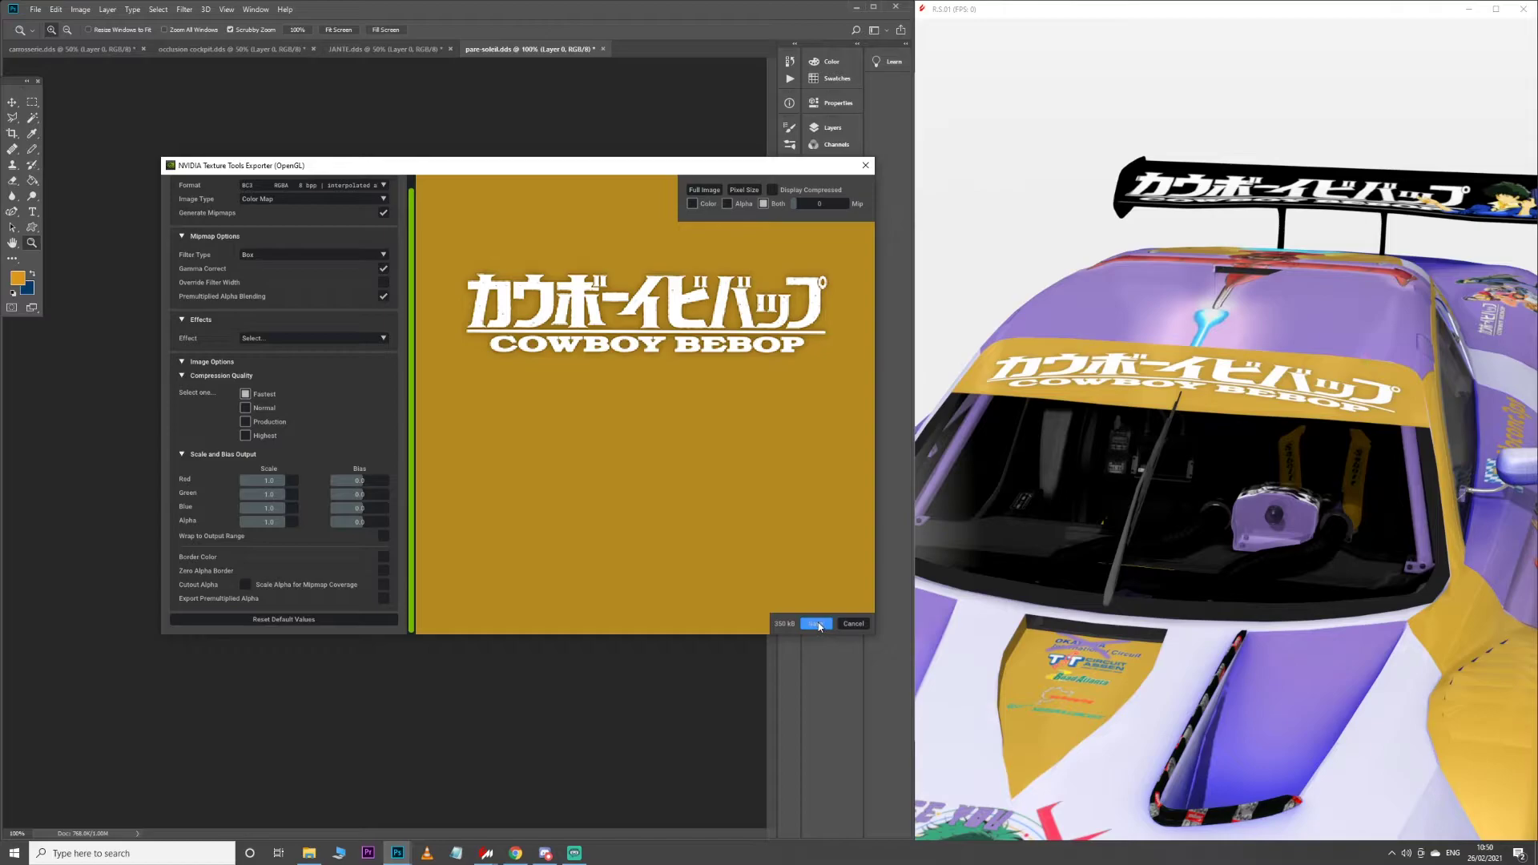
{"action": "left_click", "coordinate": [817, 624]}
{"action": "scroll", "coordinate": [1202, 487], "scroll_direction": "up", "scroll_amount": 5}
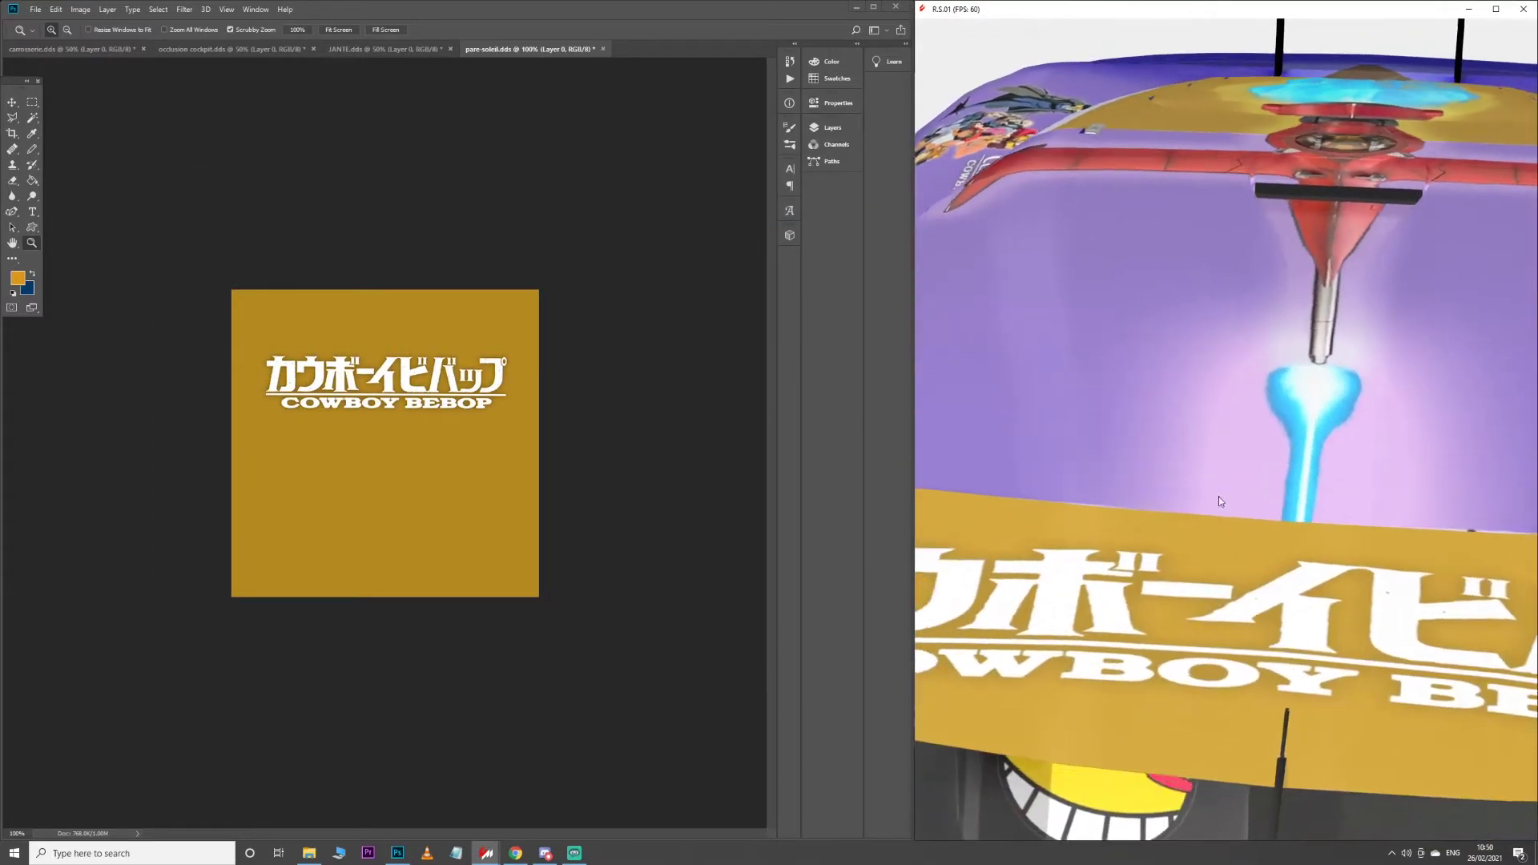
{"action": "scroll", "coordinate": [1250, 484], "scroll_direction": "down", "scroll_amount": 5}
{"action": "left_click_drag", "start_coordinate": [1250, 483], "coordinate": [1026, 453]}
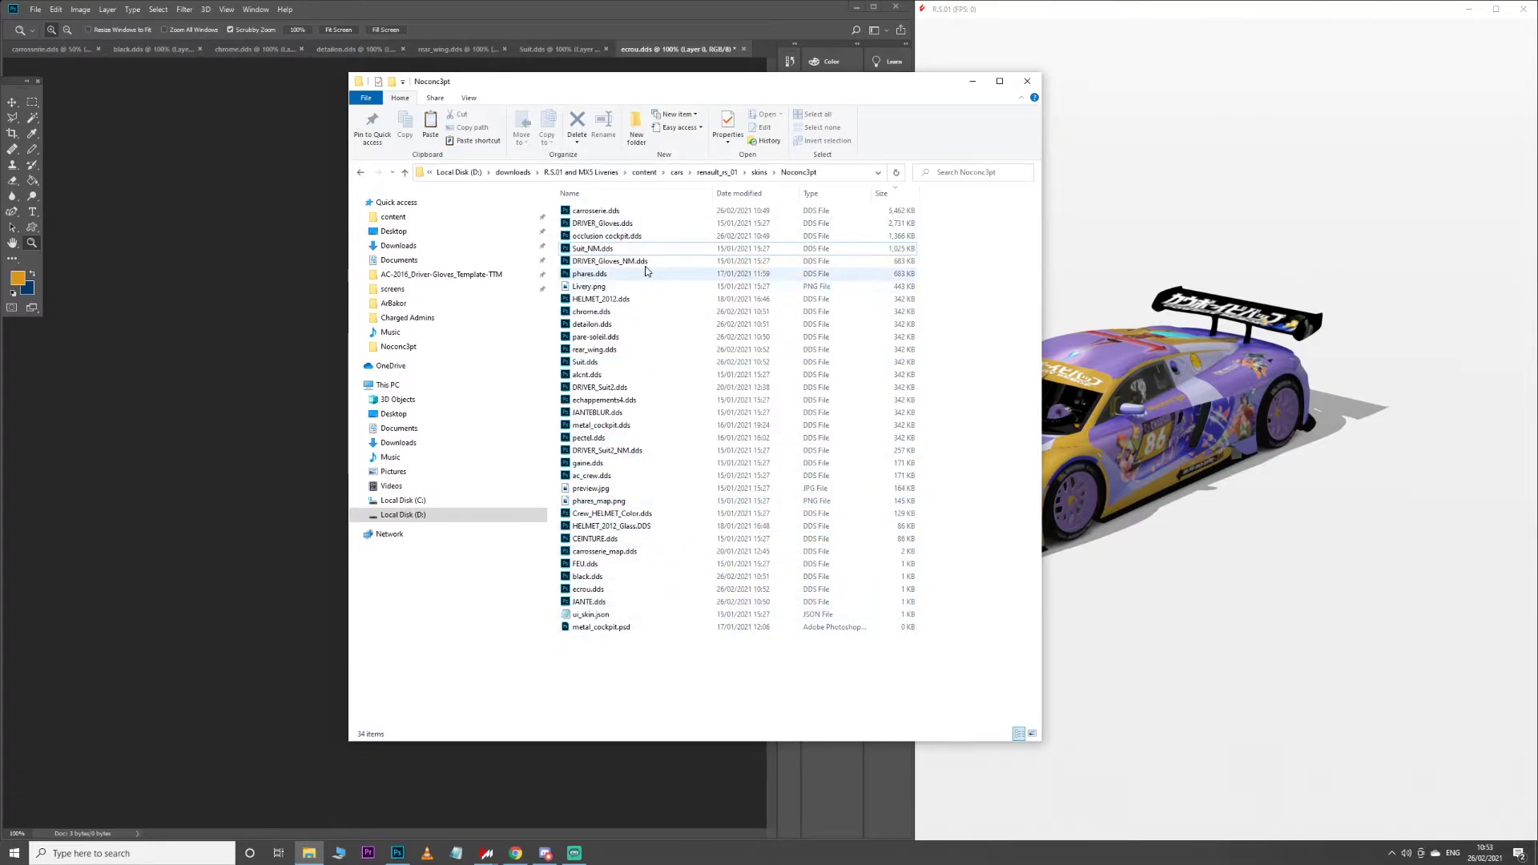
Open Suit_NM.dds from the skin folder and resize the suit normal map to 256 × 256 pixels
{"action": "double_click", "coordinate": [593, 248]}
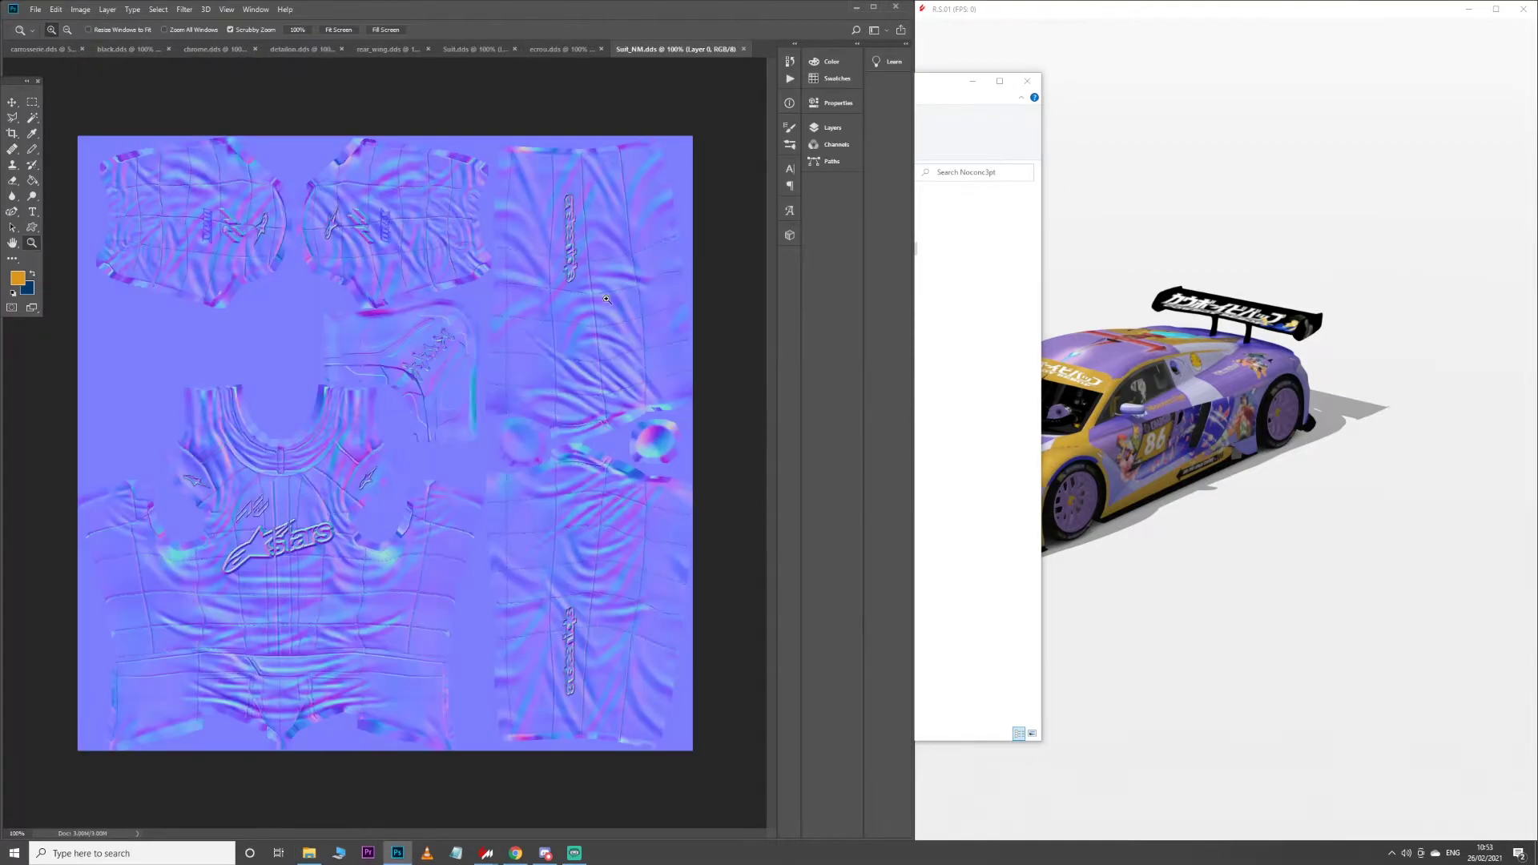
{"action": "left_click", "coordinate": [80, 9]}
{"action": "left_click", "coordinate": [92, 103]}
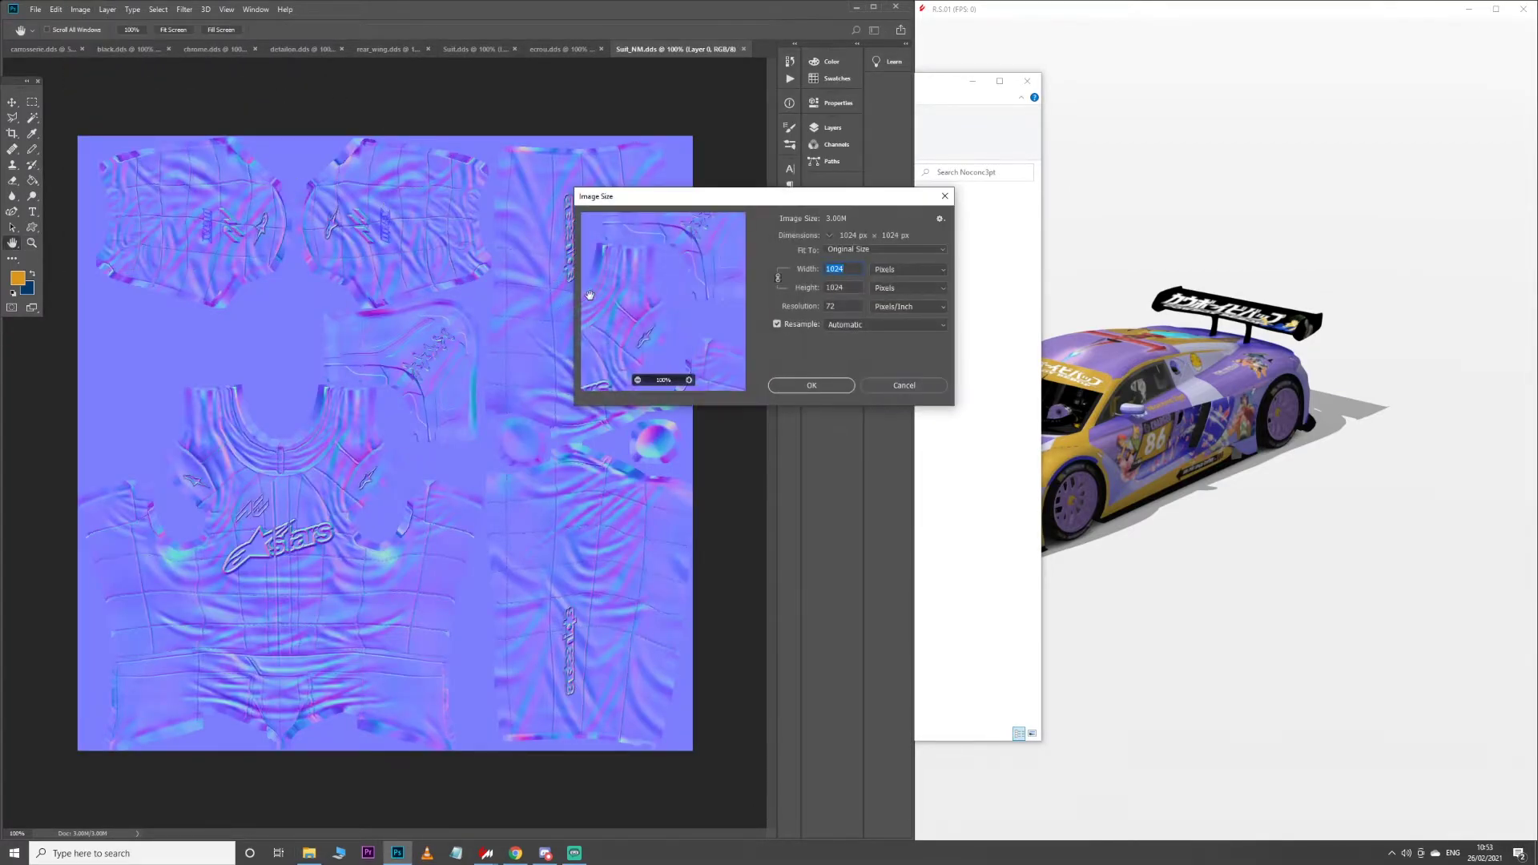
{"action": "type", "text": "256"}
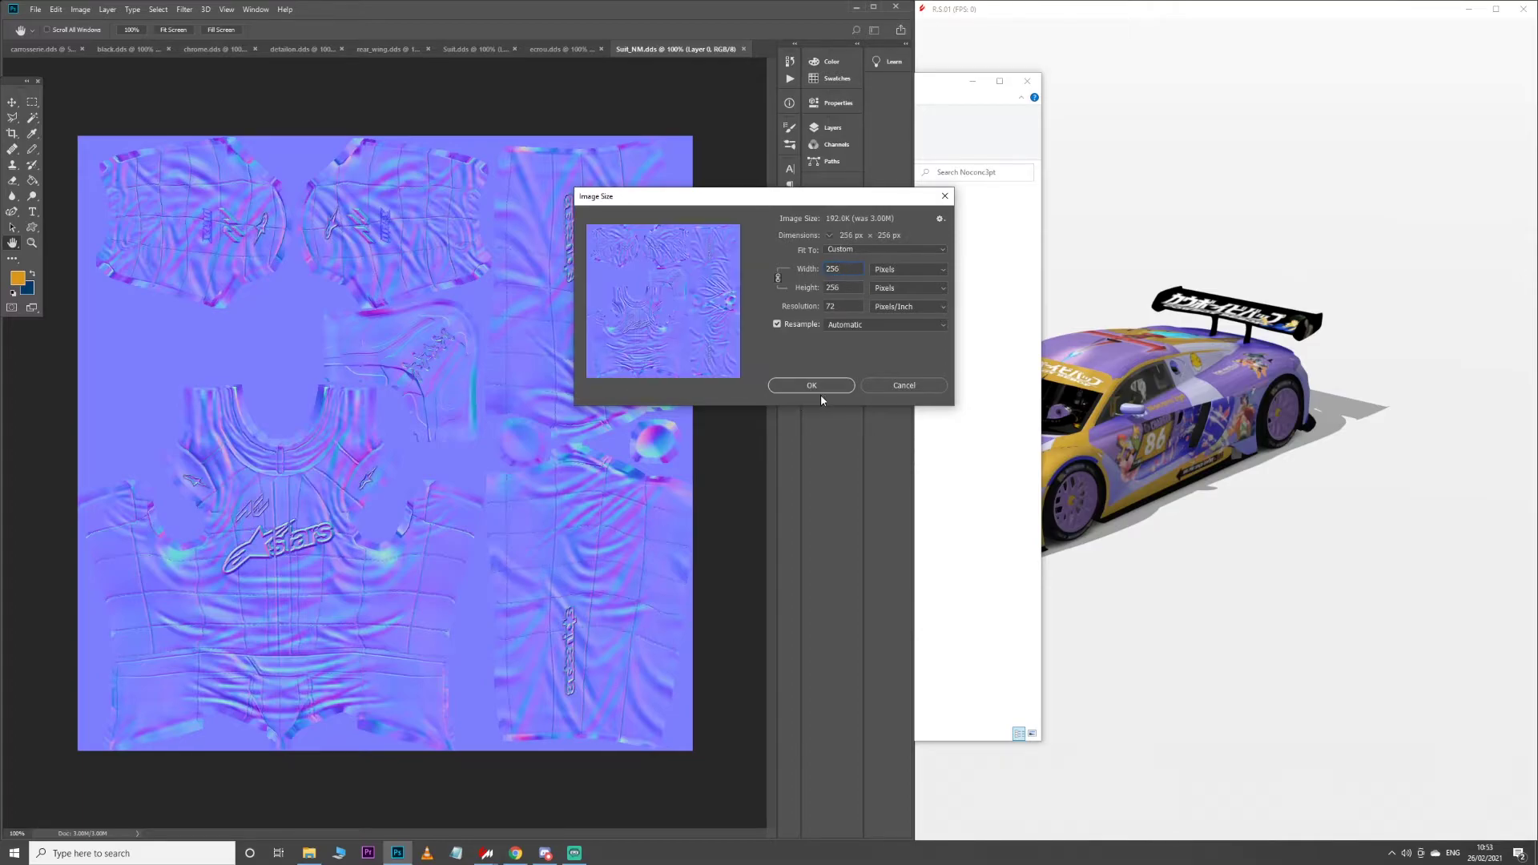
{"action": "left_click", "coordinate": [813, 387]}
Save the suit normal map over the existing Suit_NM.dds, keeping the BC3 RGBA export format
{"action": "left_click", "coordinate": [36, 9]}
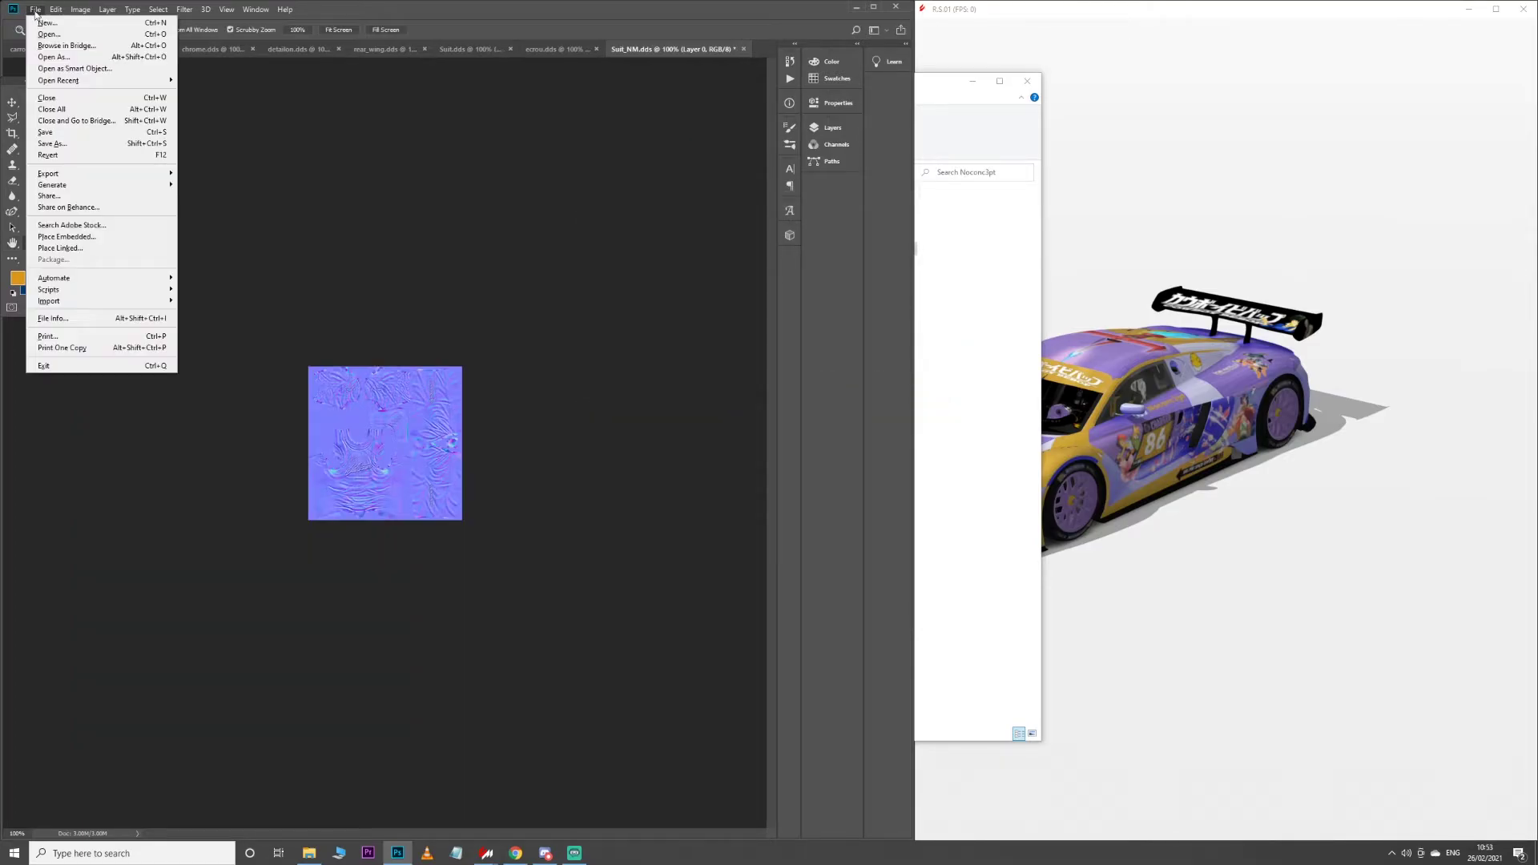
{"action": "left_click", "coordinate": [94, 146]}
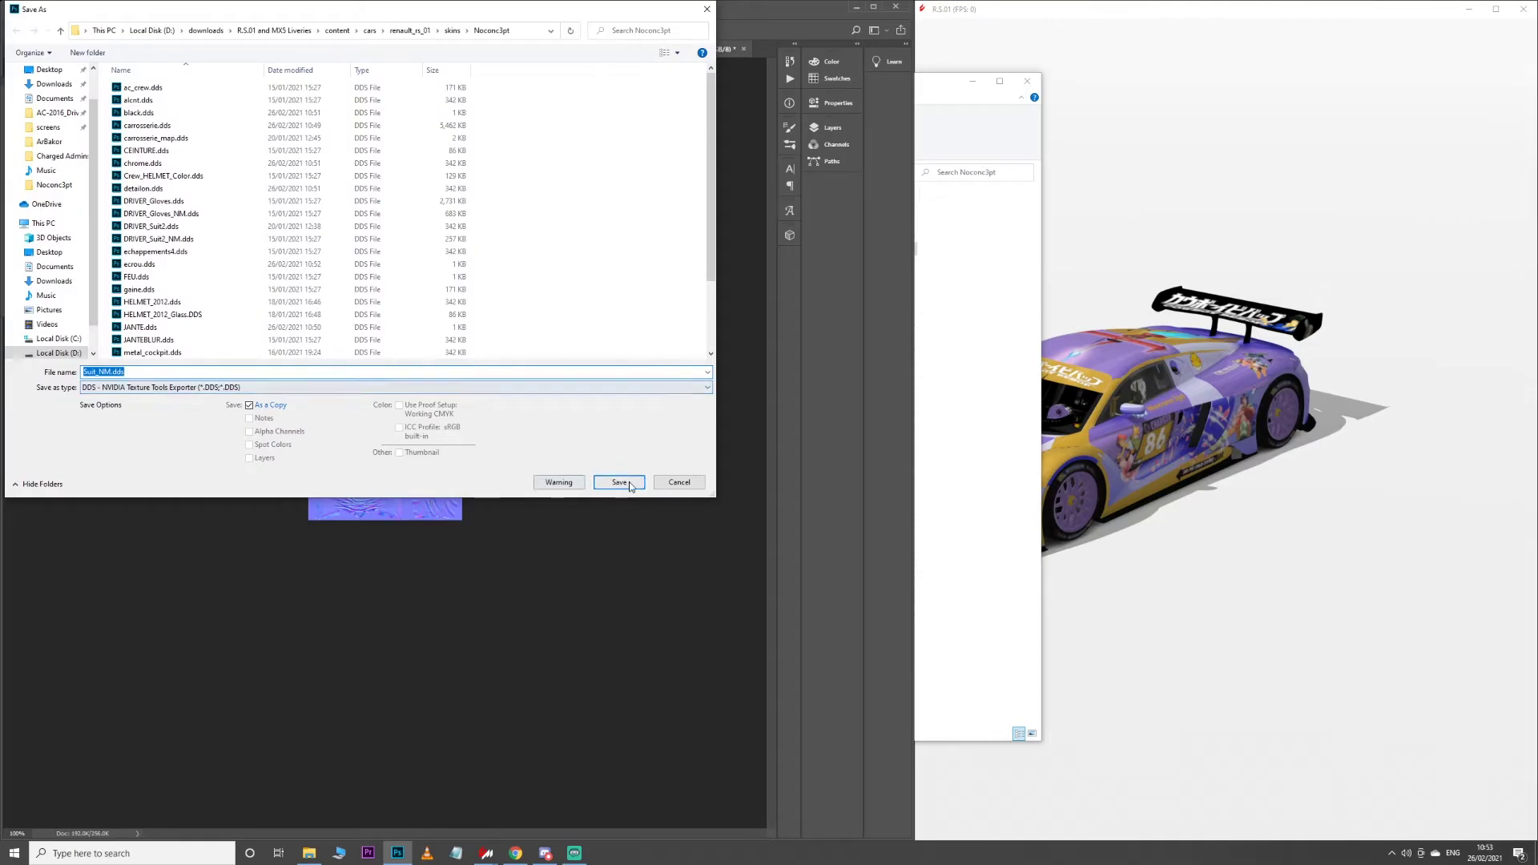
{"action": "left_click", "coordinate": [630, 483]}
{"action": "left_click", "coordinate": [797, 428]}
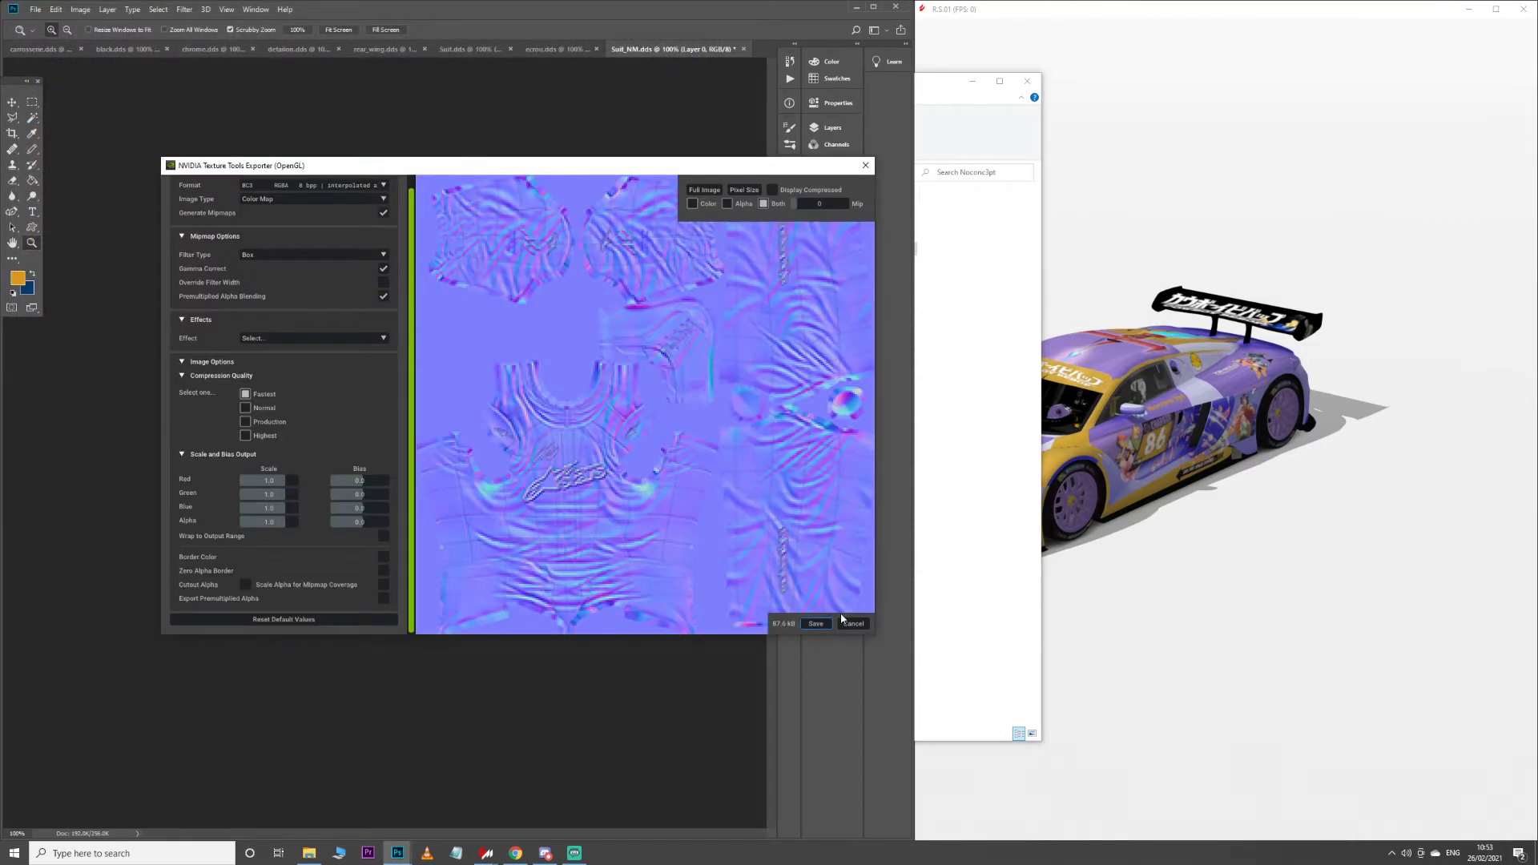
{"action": "left_click", "coordinate": [815, 623]}
Examine the car's front, windscreen banner and cockpit interior up close in the 3D showroom
{"action": "left_click", "coordinate": [1336, 471]}
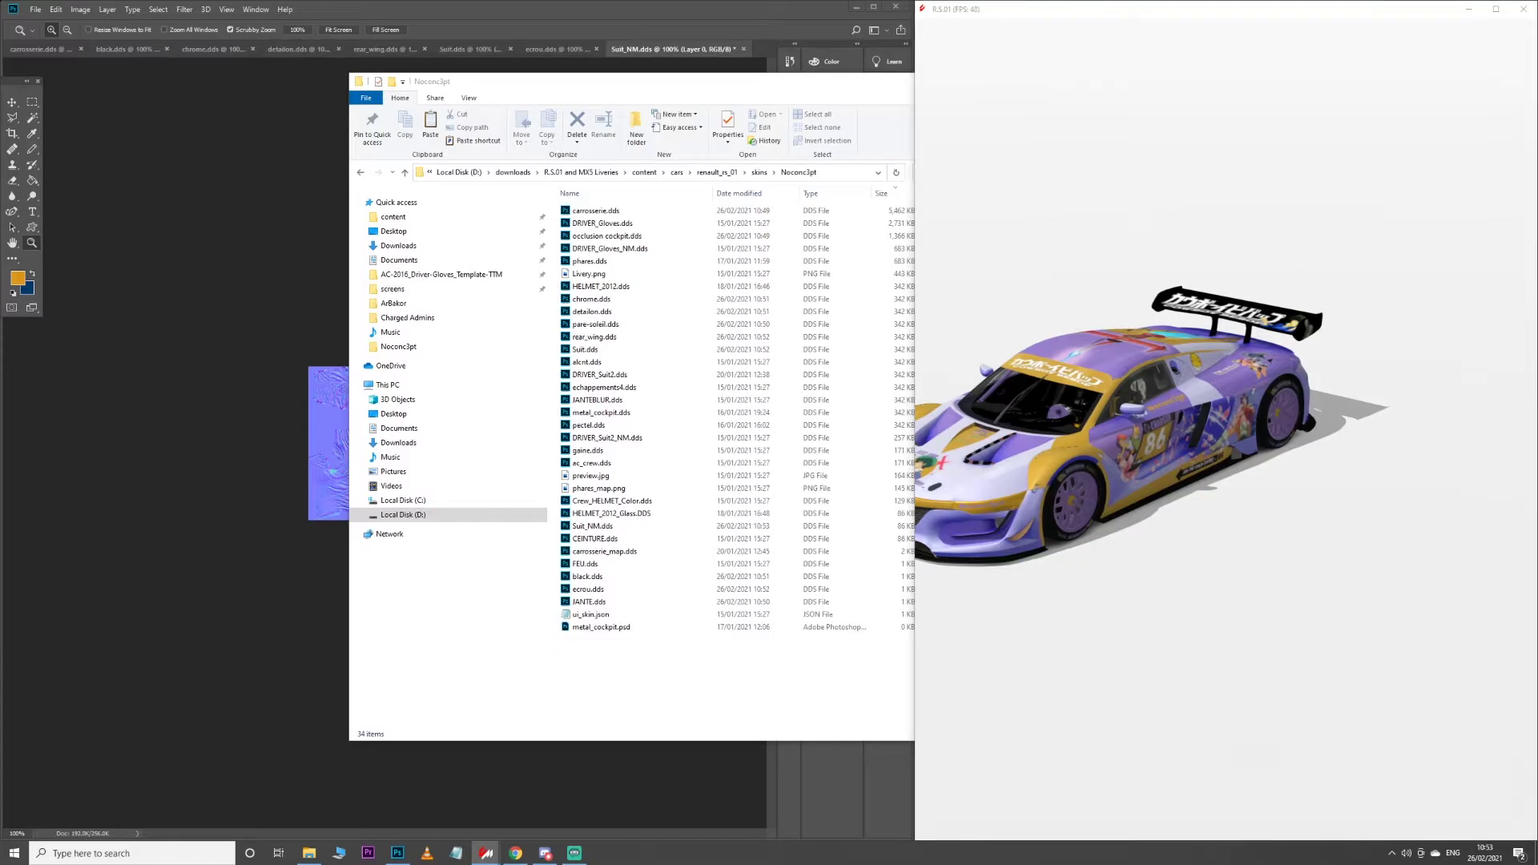
{"action": "left_click_drag", "start_coordinate": [1252, 477], "coordinate": [1377, 512]}
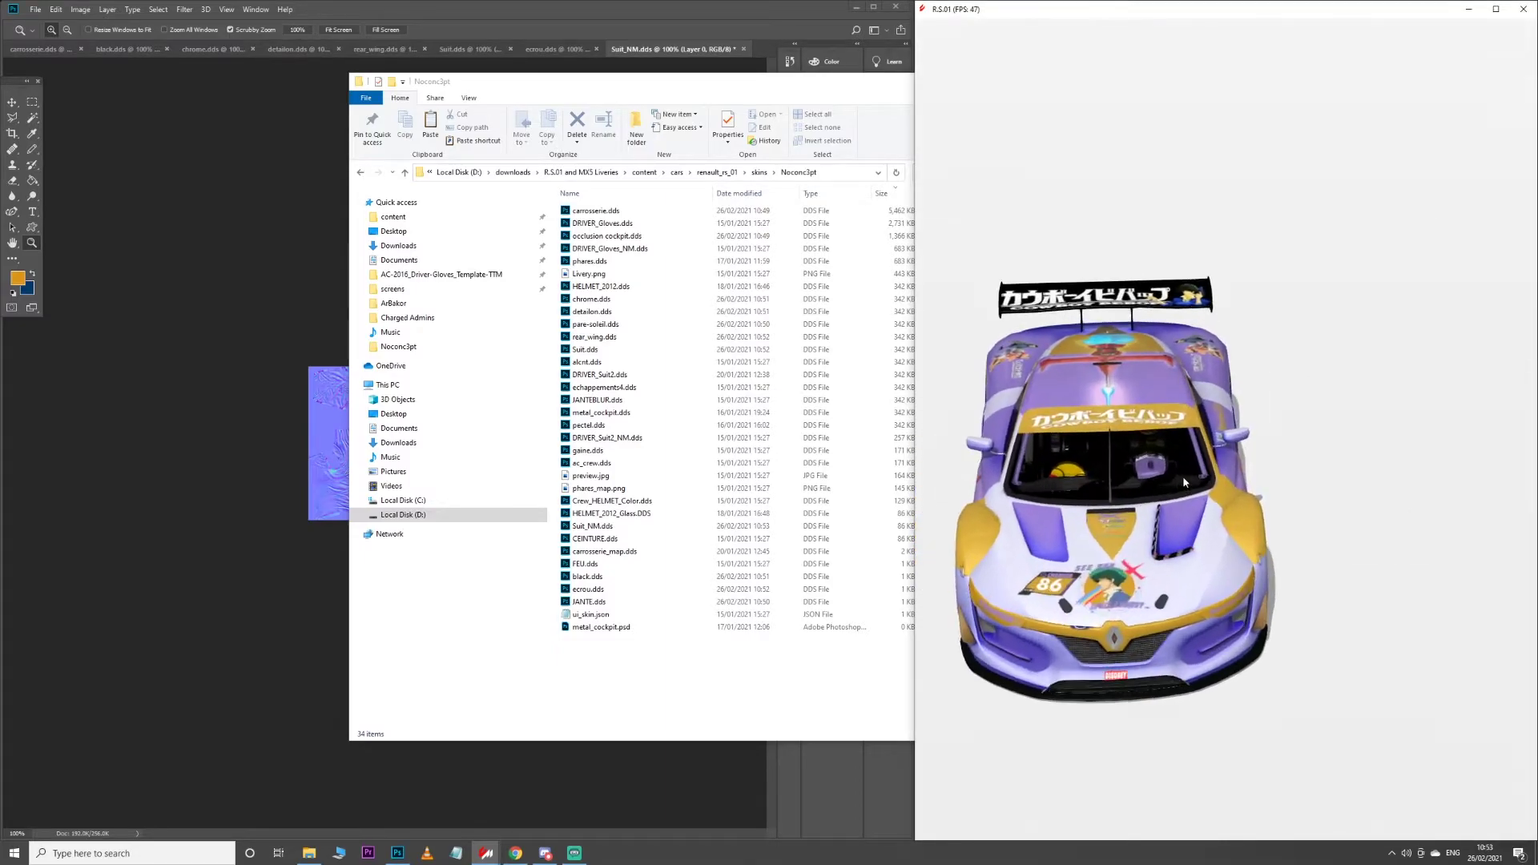
{"action": "scroll", "coordinate": [1126, 373], "scroll_direction": "up", "scroll_amount": 10}
{"action": "left_click_drag", "start_coordinate": [1126, 373], "coordinate": [982, 426]}
{"action": "scroll", "coordinate": [1125, 426], "scroll_direction": "up", "scroll_amount": 3}
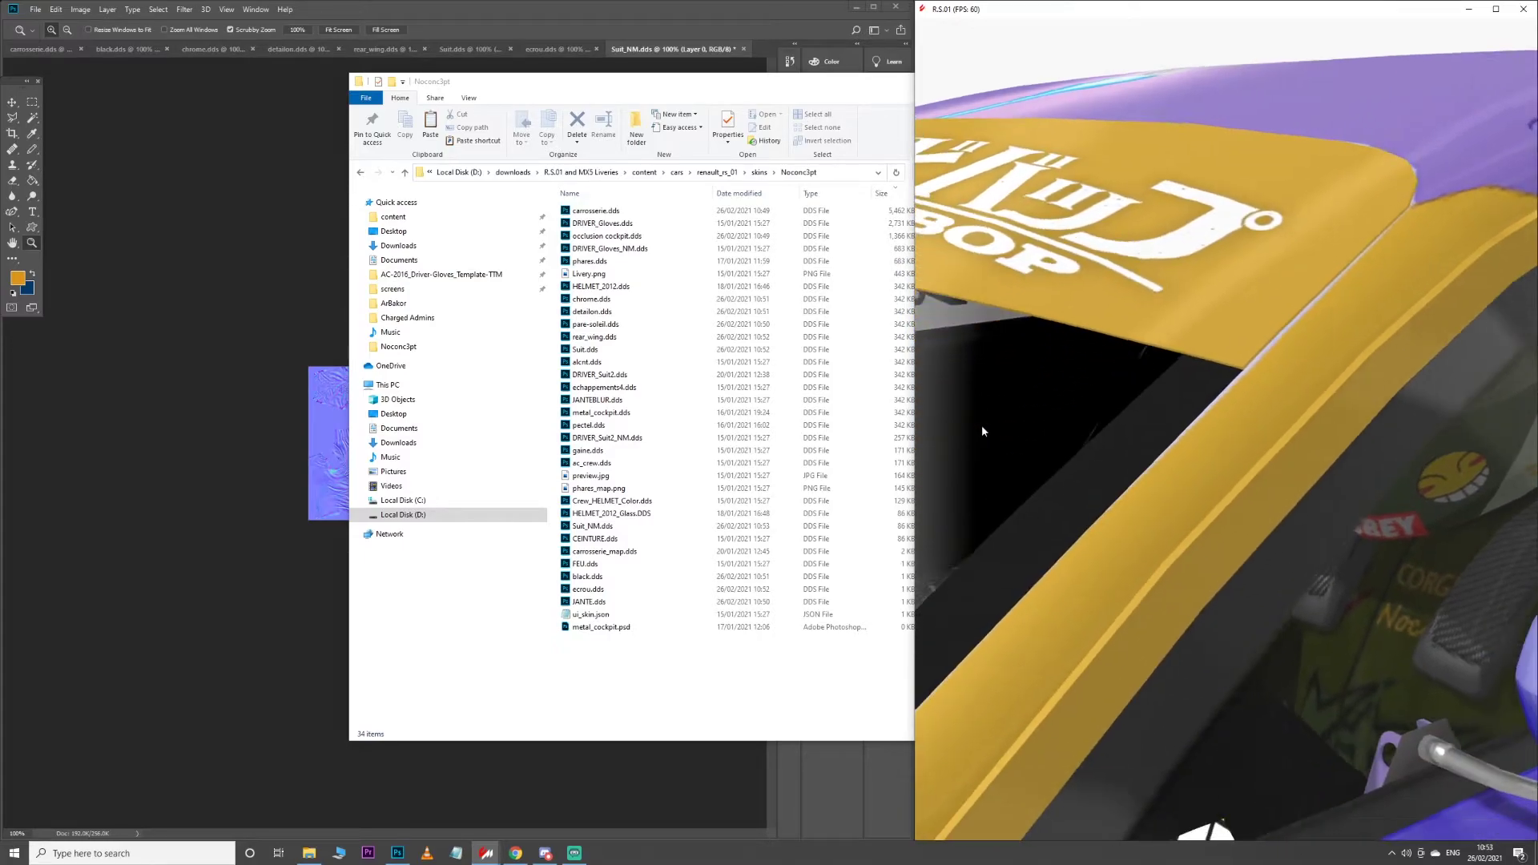
{"action": "scroll", "coordinate": [991, 441], "scroll_direction": "down", "scroll_amount": 5}
{"action": "scroll", "coordinate": [1001, 455], "scroll_direction": "up", "scroll_amount": 3}
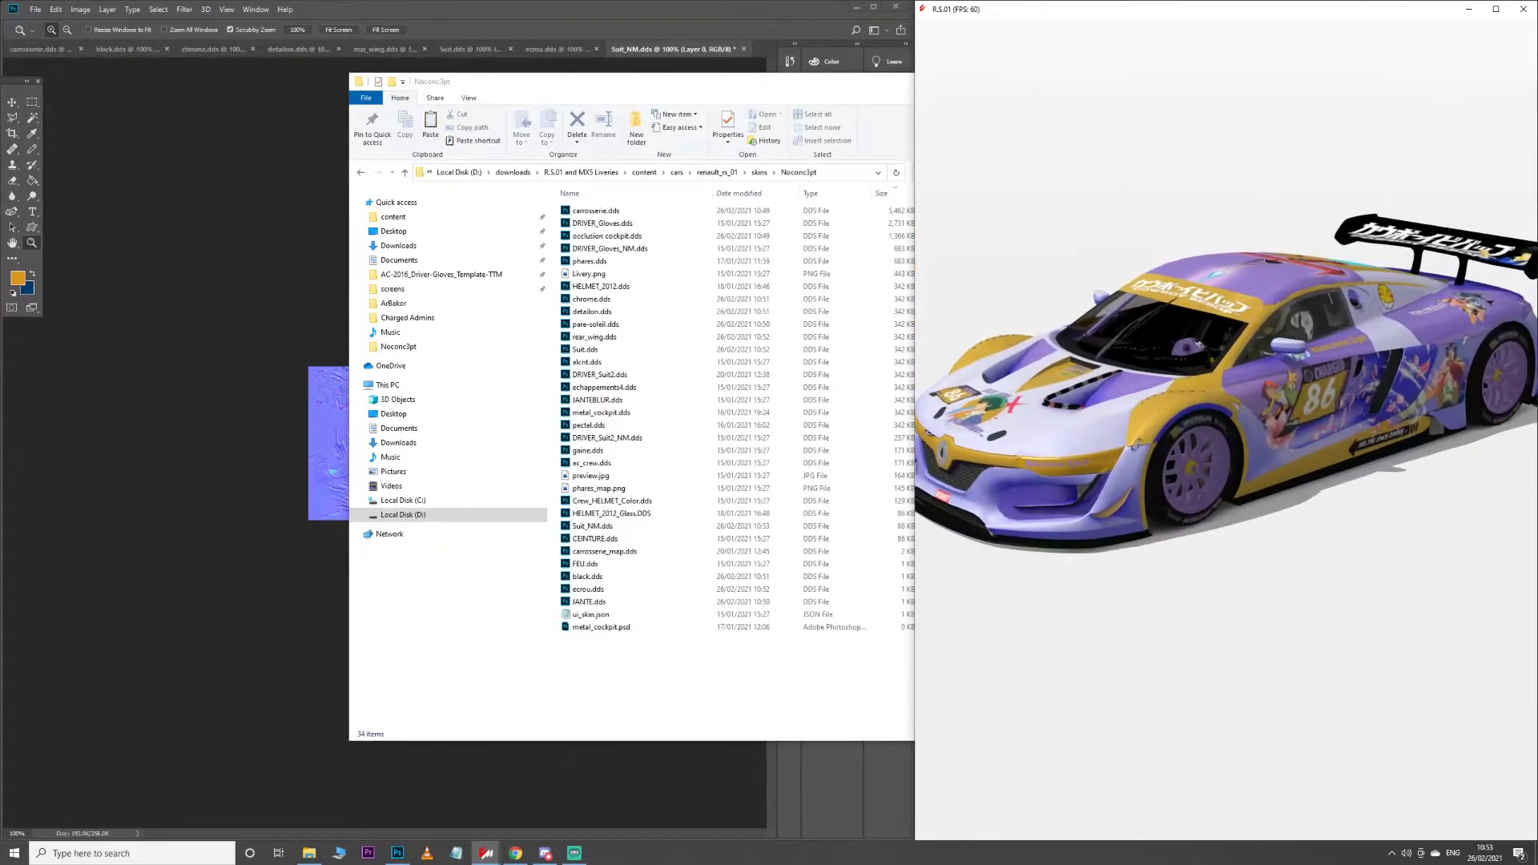
Open DRIVER_Gloves.dds from the skin folder and resize it proportionally to 256 × 128 pixels
{"action": "left_click", "coordinate": [670, 638]}
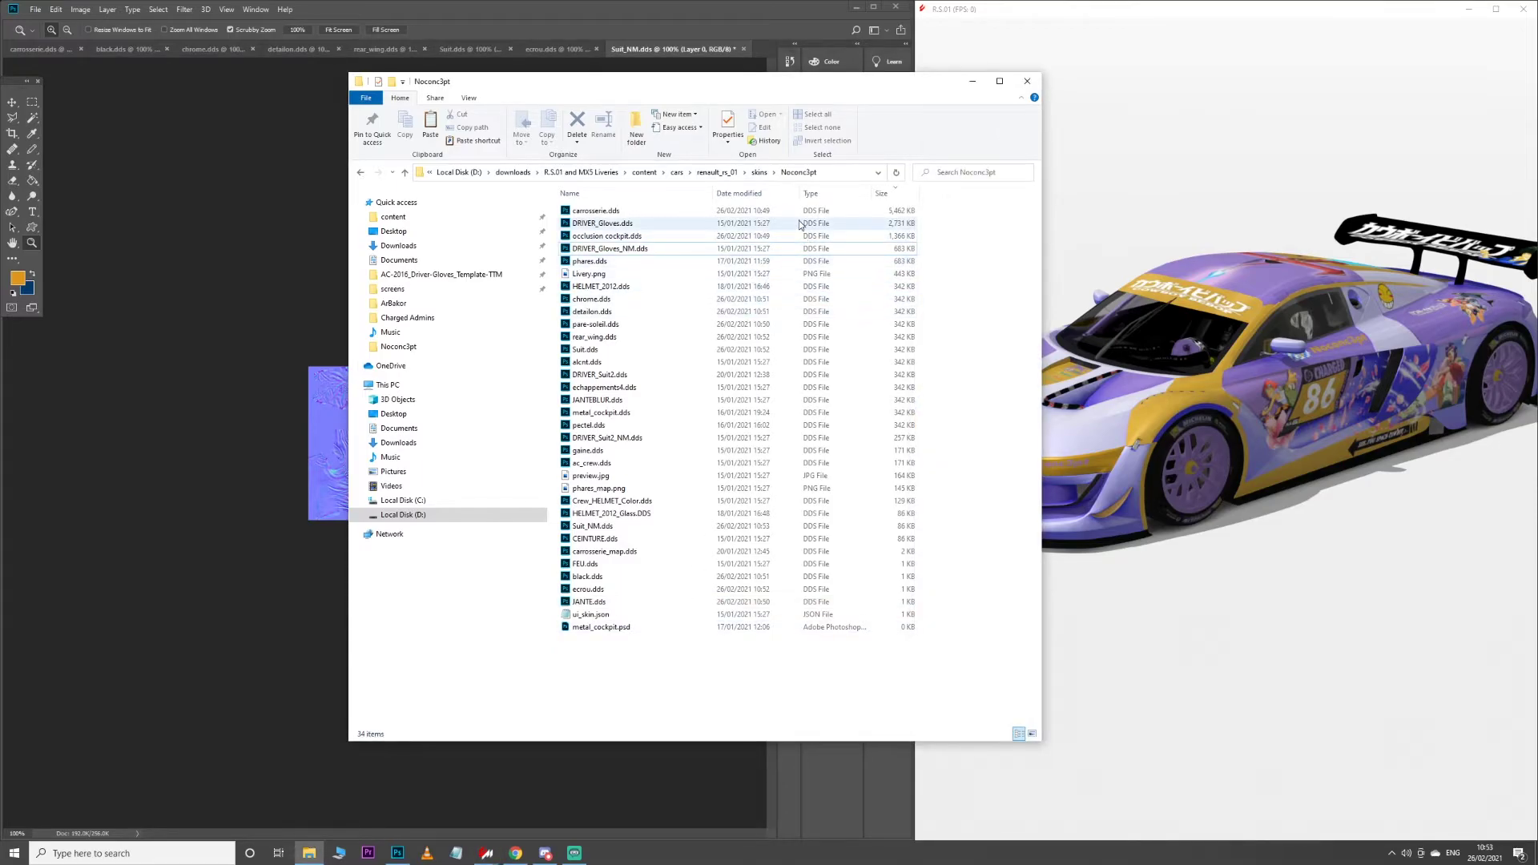
{"action": "double_click", "coordinate": [662, 224]}
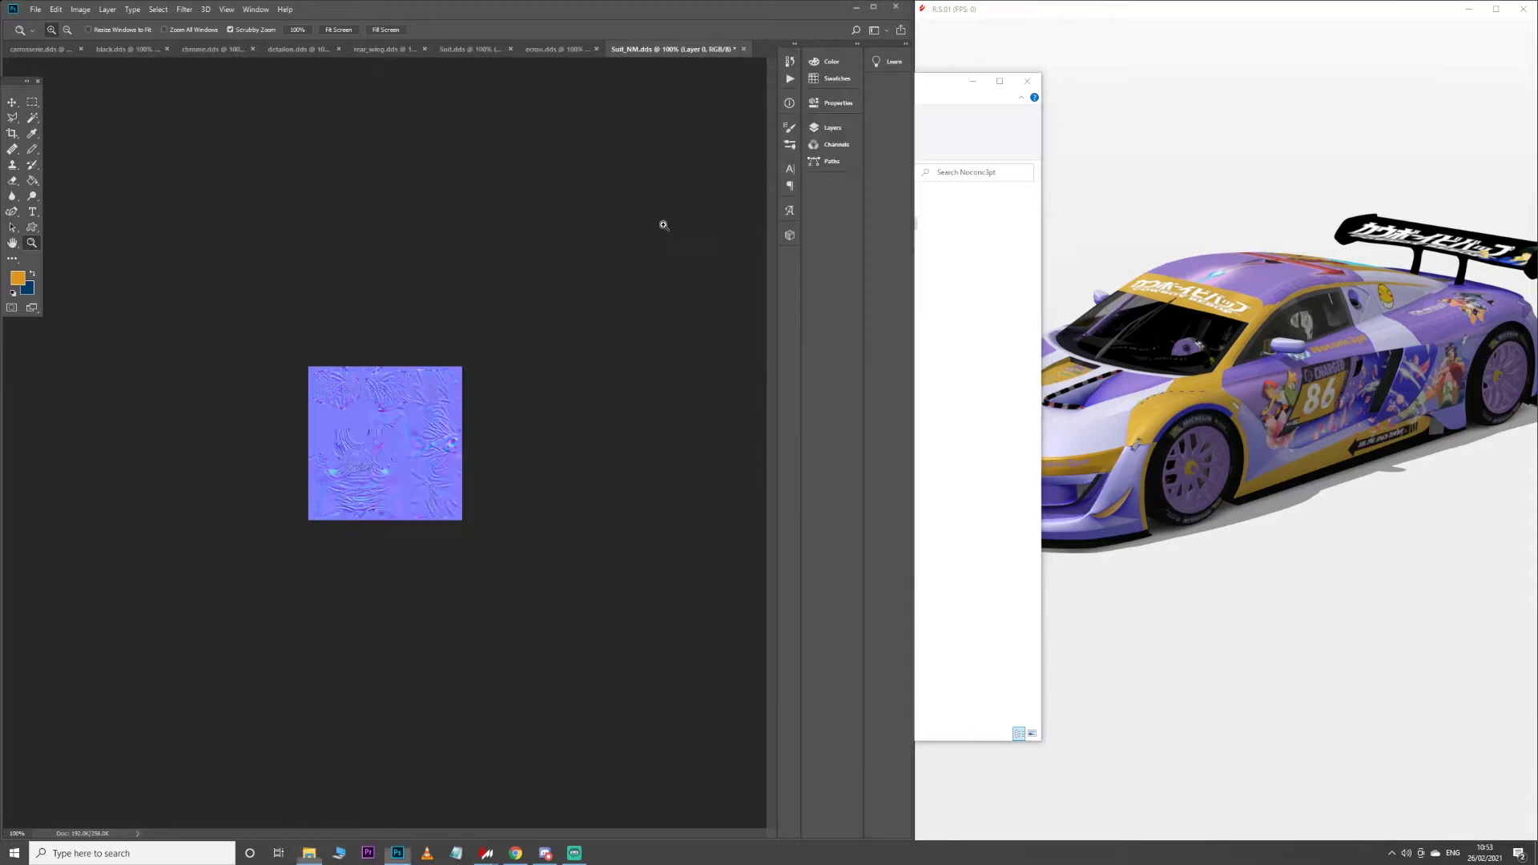
{"action": "left_click", "coordinate": [80, 9]}
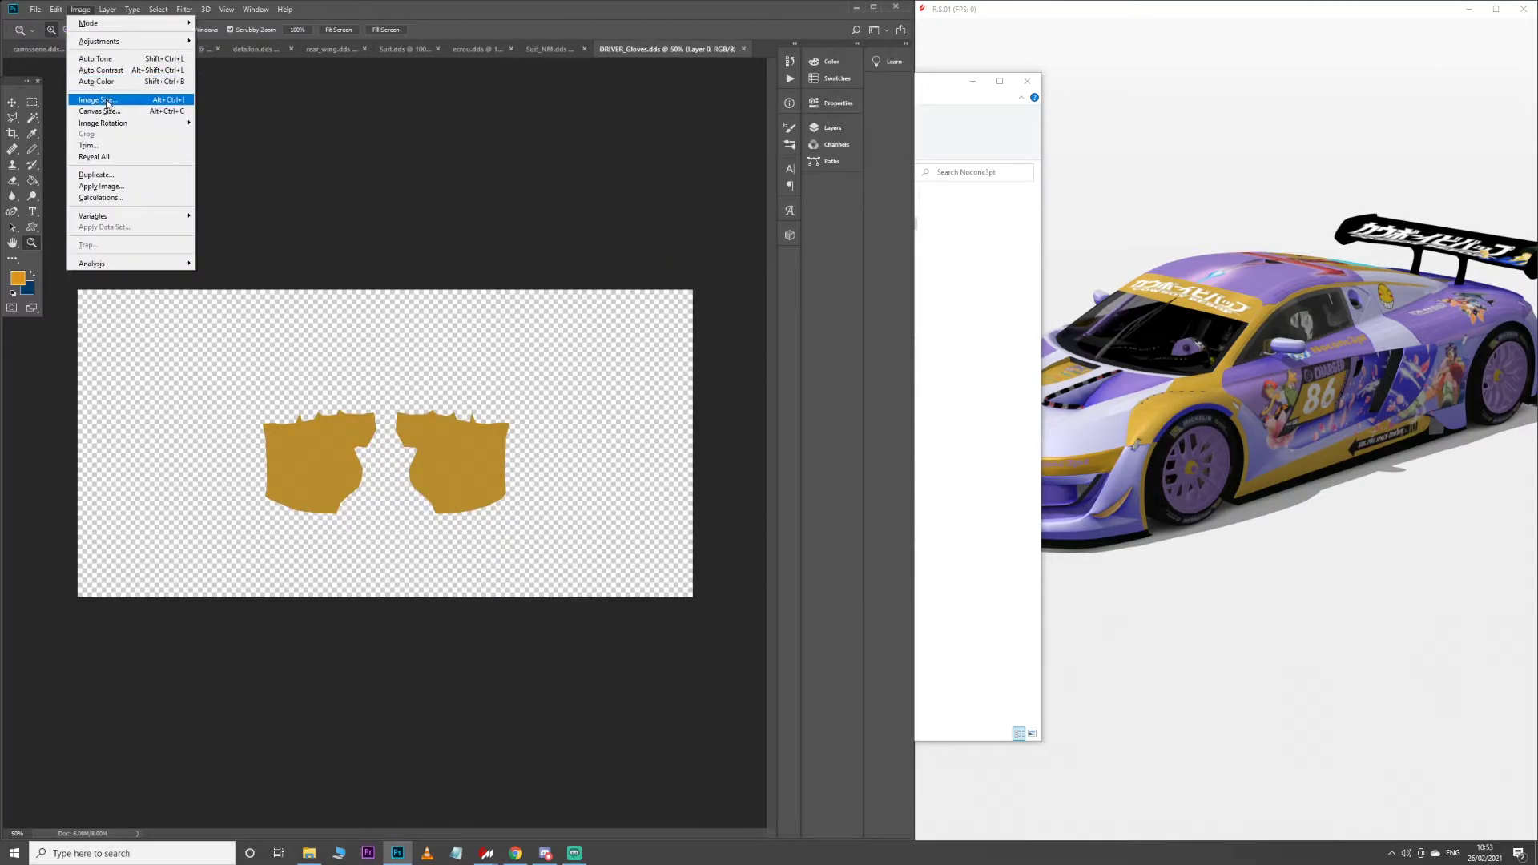
{"action": "left_click", "coordinate": [112, 101]}
{"action": "type", "text": "256"}
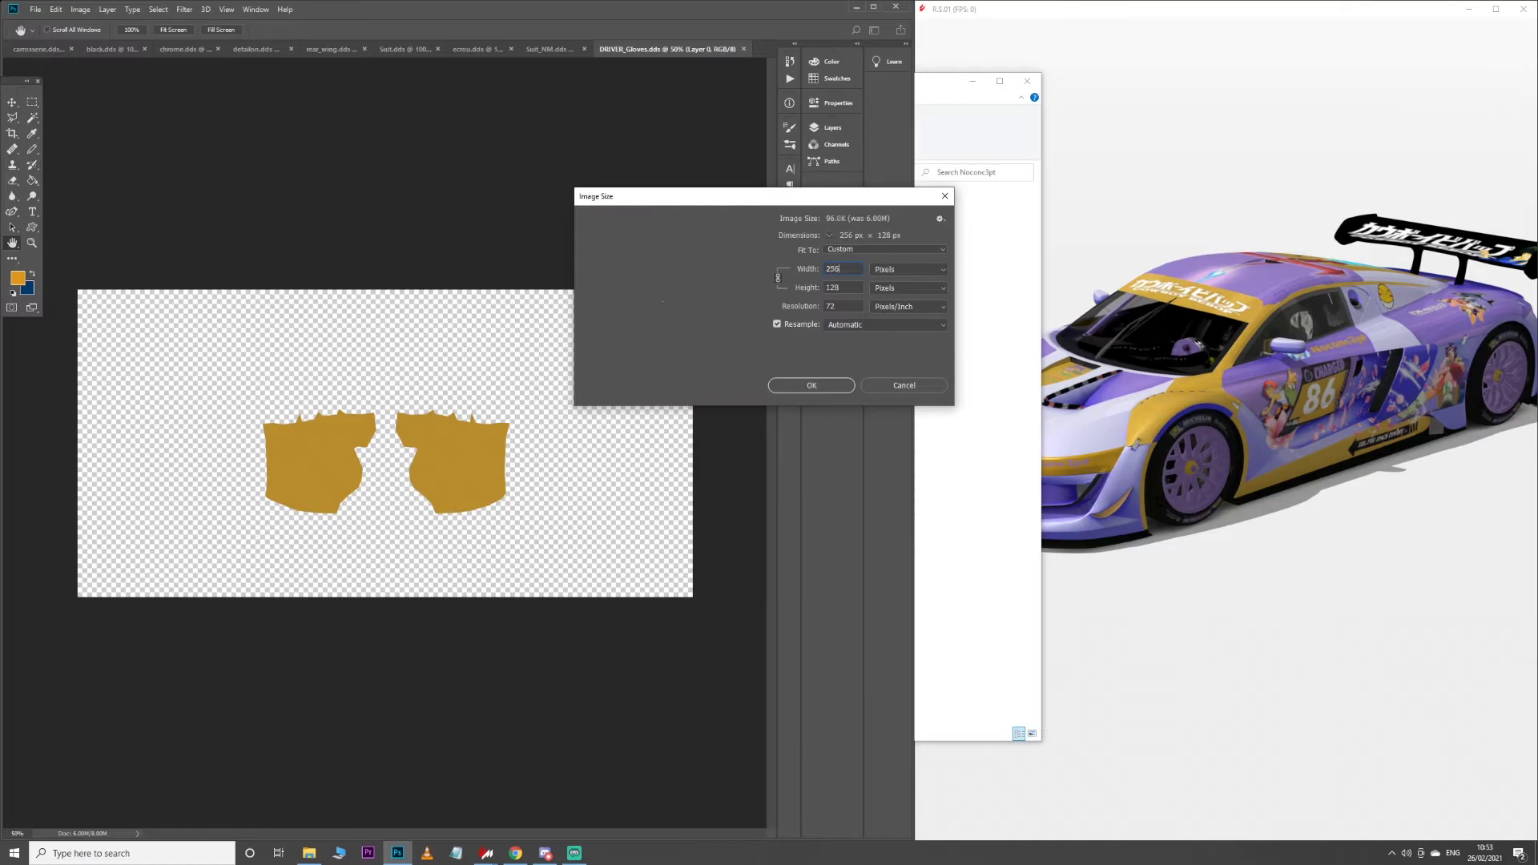
{"action": "left_click", "coordinate": [795, 384]}
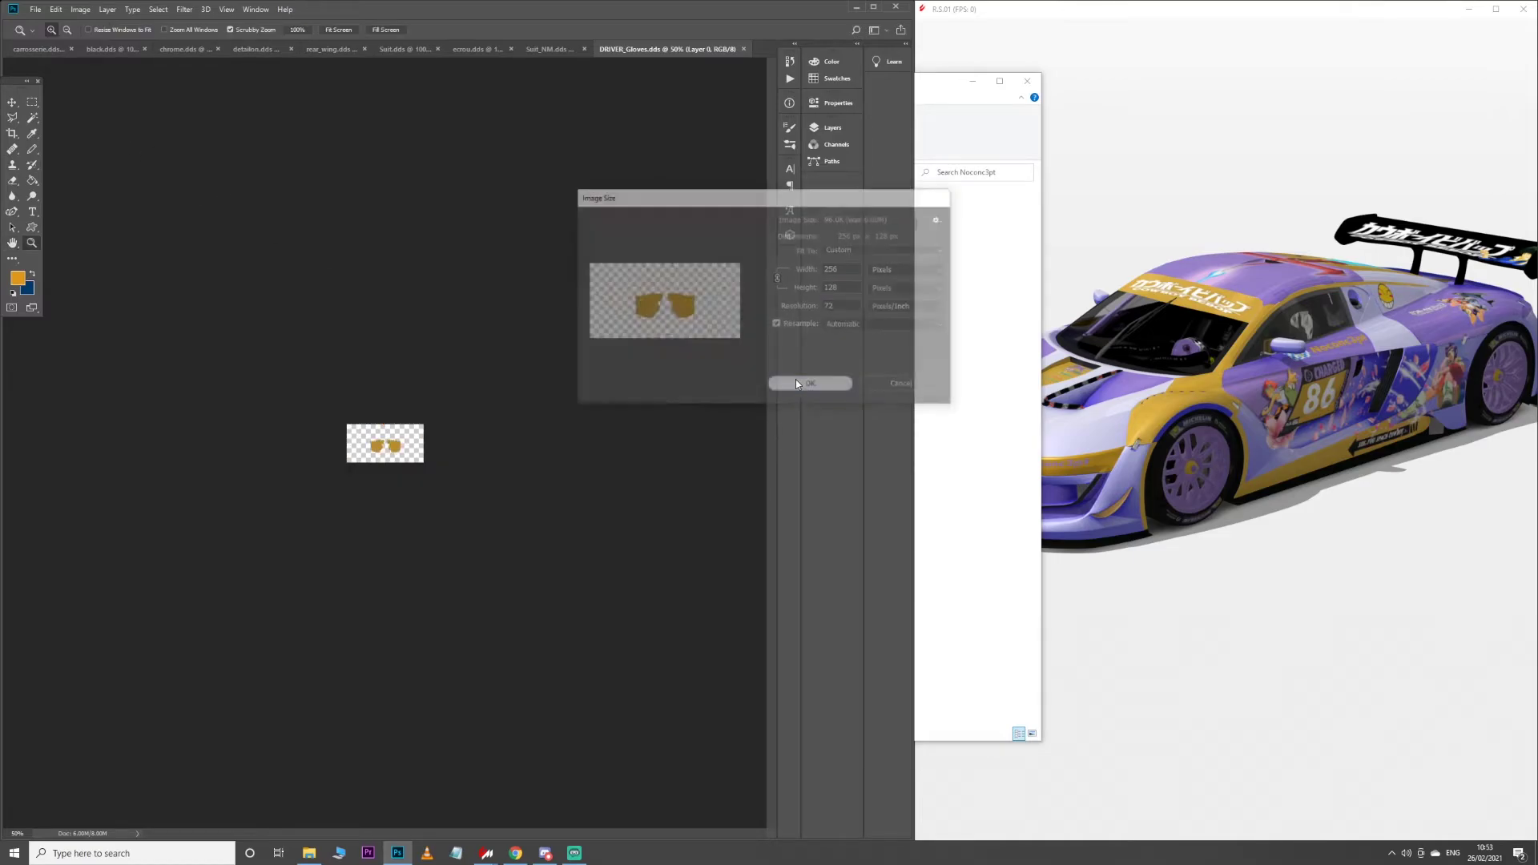
Save the gloves texture over the existing DRIVER_Gloves.dds, keeping the BC3 RGBA export format
{"action": "left_click", "coordinate": [35, 8]}
{"action": "left_click", "coordinate": [137, 145]}
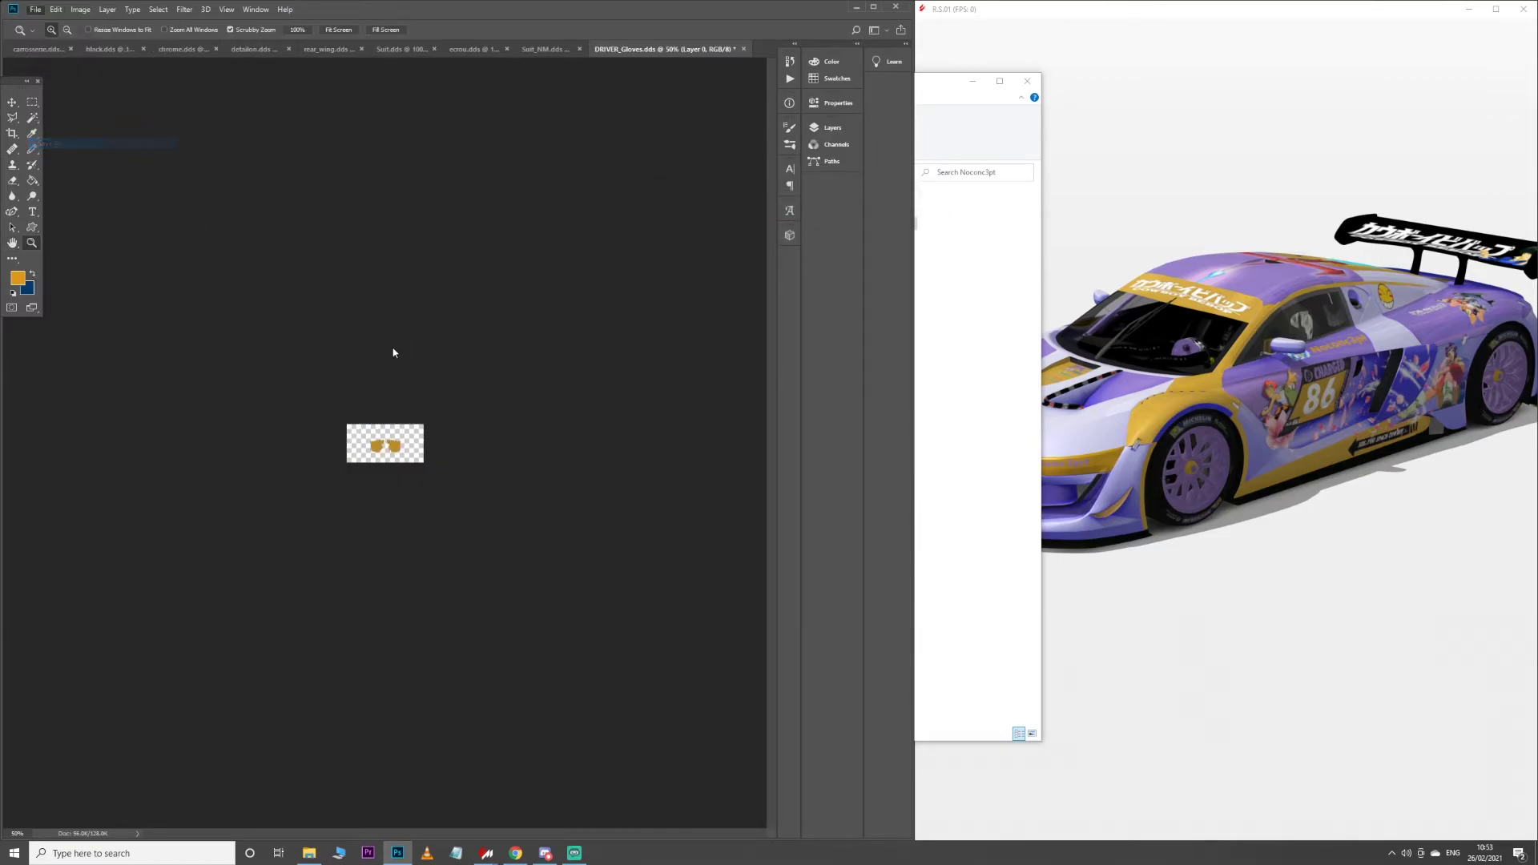
{"action": "left_click", "coordinate": [602, 483]}
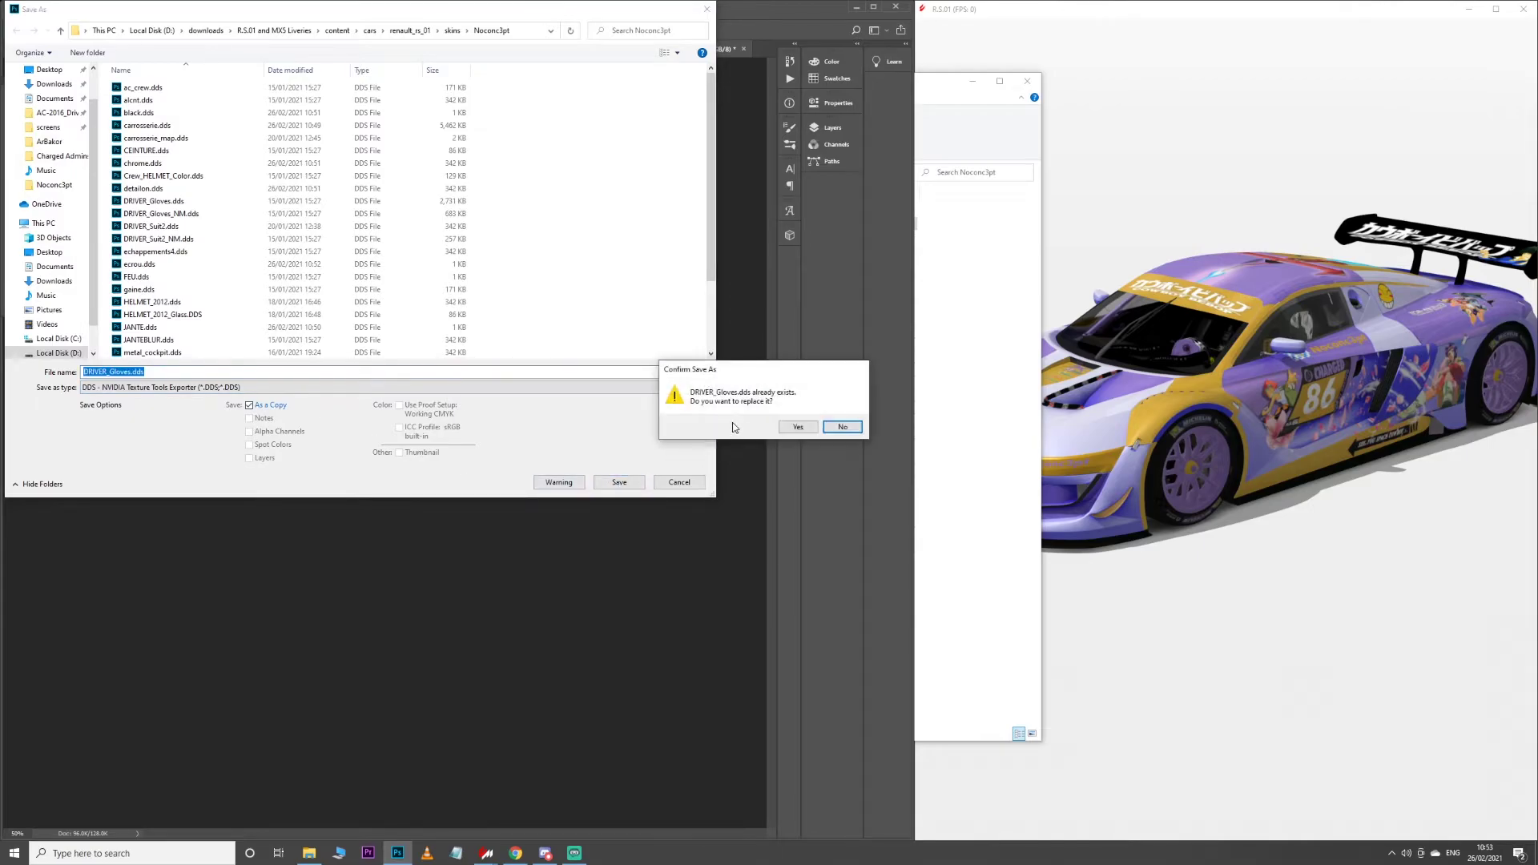
{"action": "left_click", "coordinate": [788, 426]}
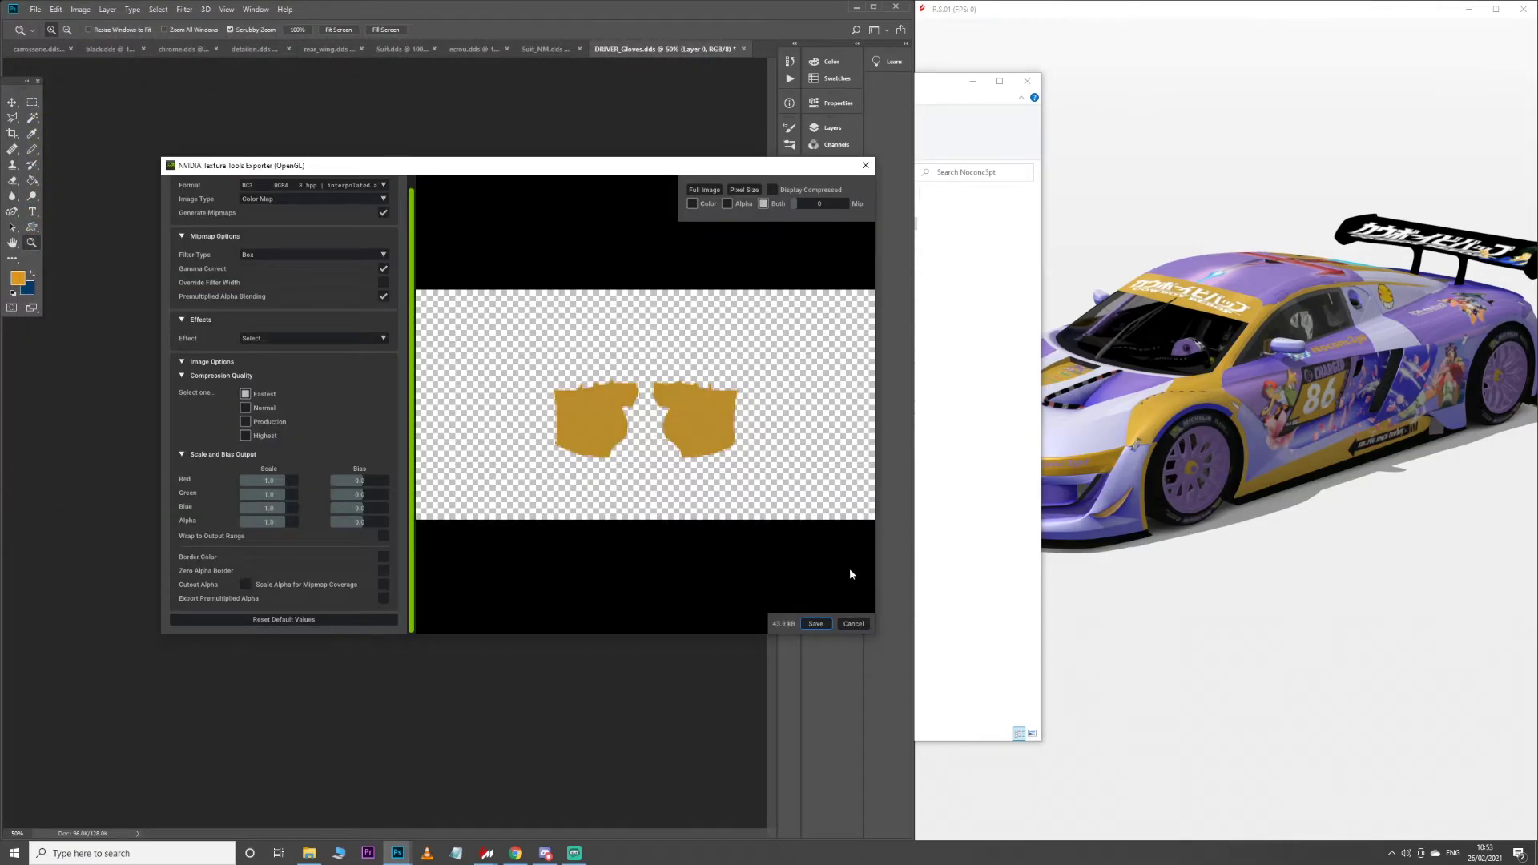
{"action": "left_click", "coordinate": [816, 623]}
Switch the 3D showroom to the cockpit view and inspect the interior and the car's exterior
{"action": "left_click", "coordinate": [1353, 551]}
{"action": "key", "text": "F1"}
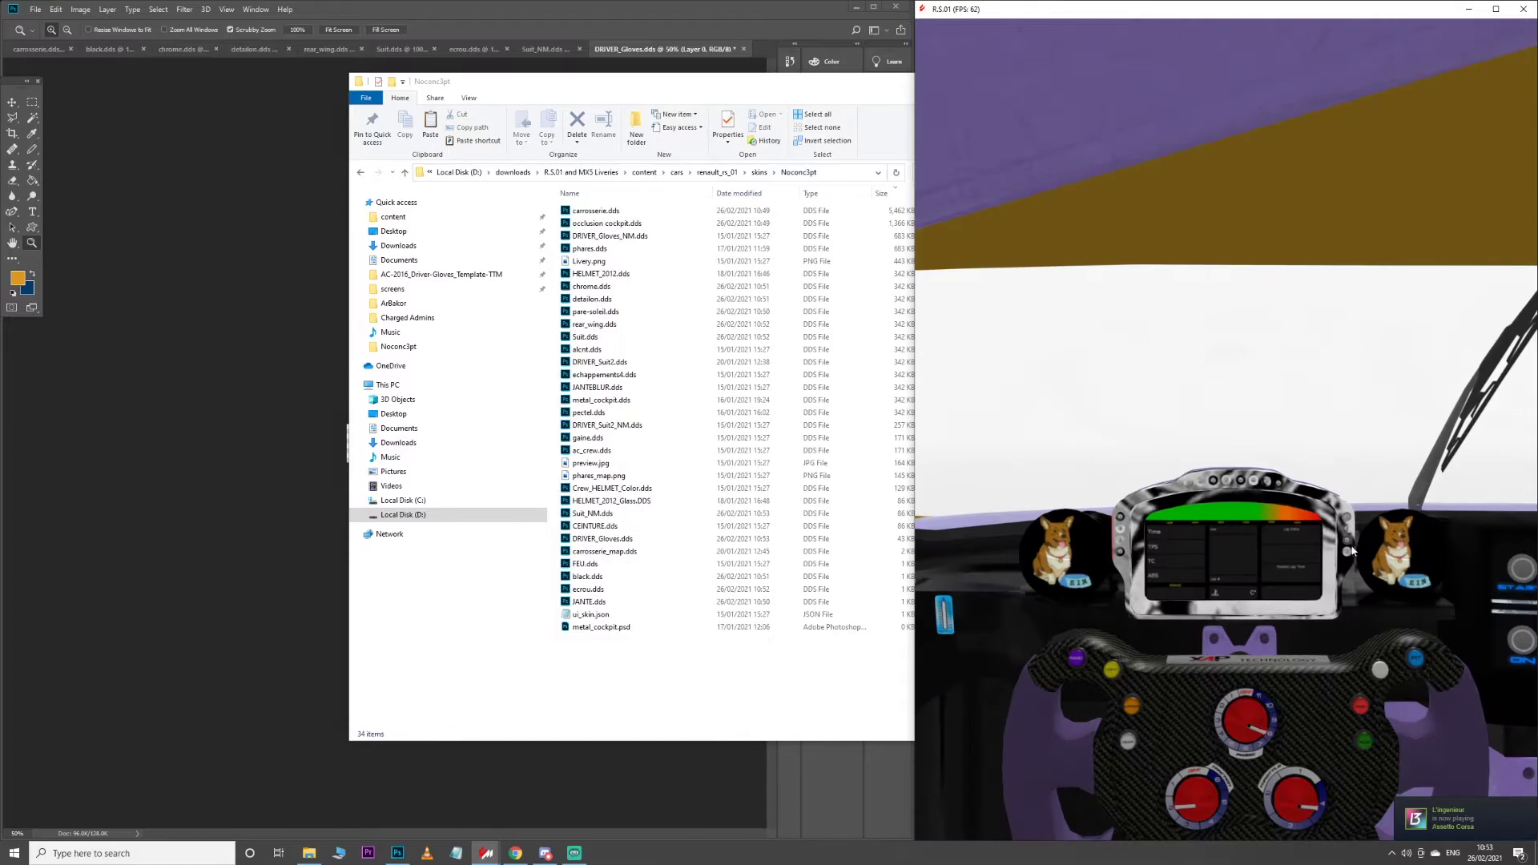
{"action": "left_click_drag", "start_coordinate": [1267, 602], "coordinate": [1196, 181]}
{"action": "scroll", "coordinate": [1347, 163], "scroll_direction": "down", "scroll_amount": 3}
{"action": "scroll", "coordinate": [1350, 164], "scroll_direction": "up", "scroll_amount": 2}
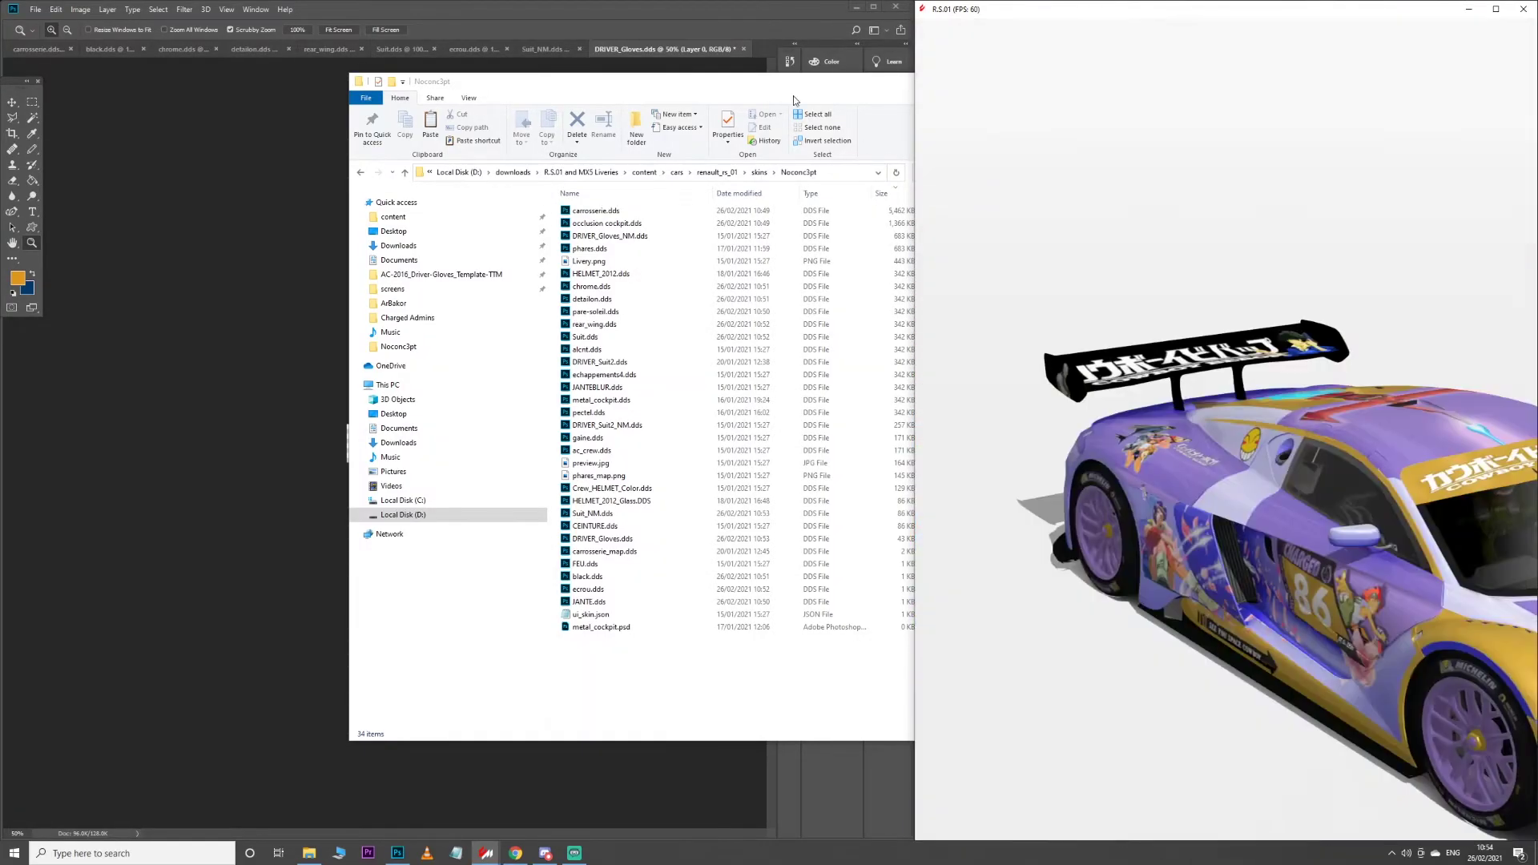
Delete the unneeded metal_cockpit.psd from the skin folder
{"action": "left_click_drag", "start_coordinate": [733, 84], "coordinate": [558, 56]}
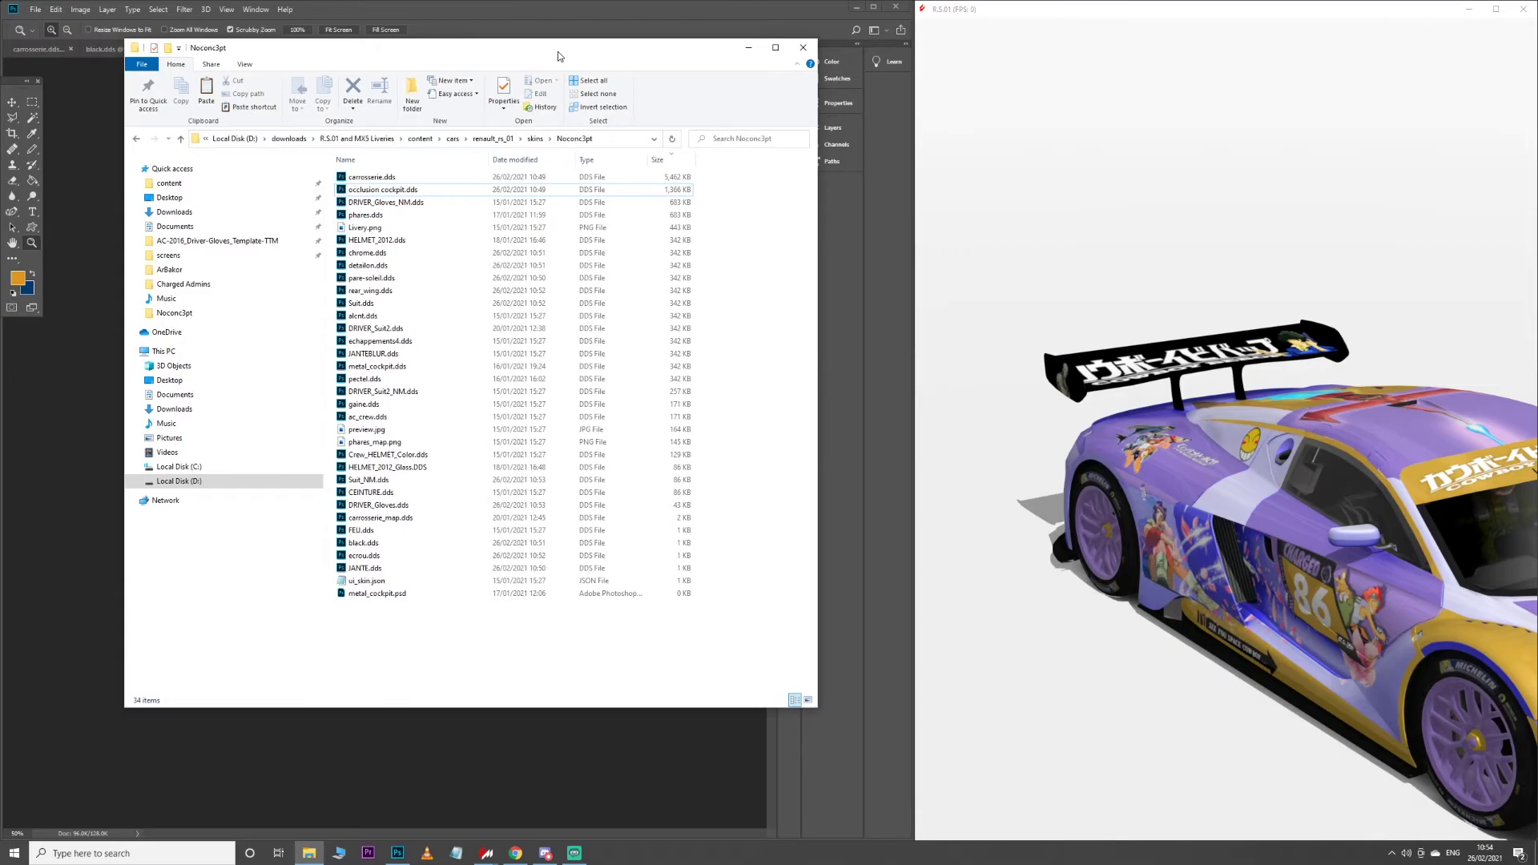
{"action": "left_click", "coordinate": [416, 598]}
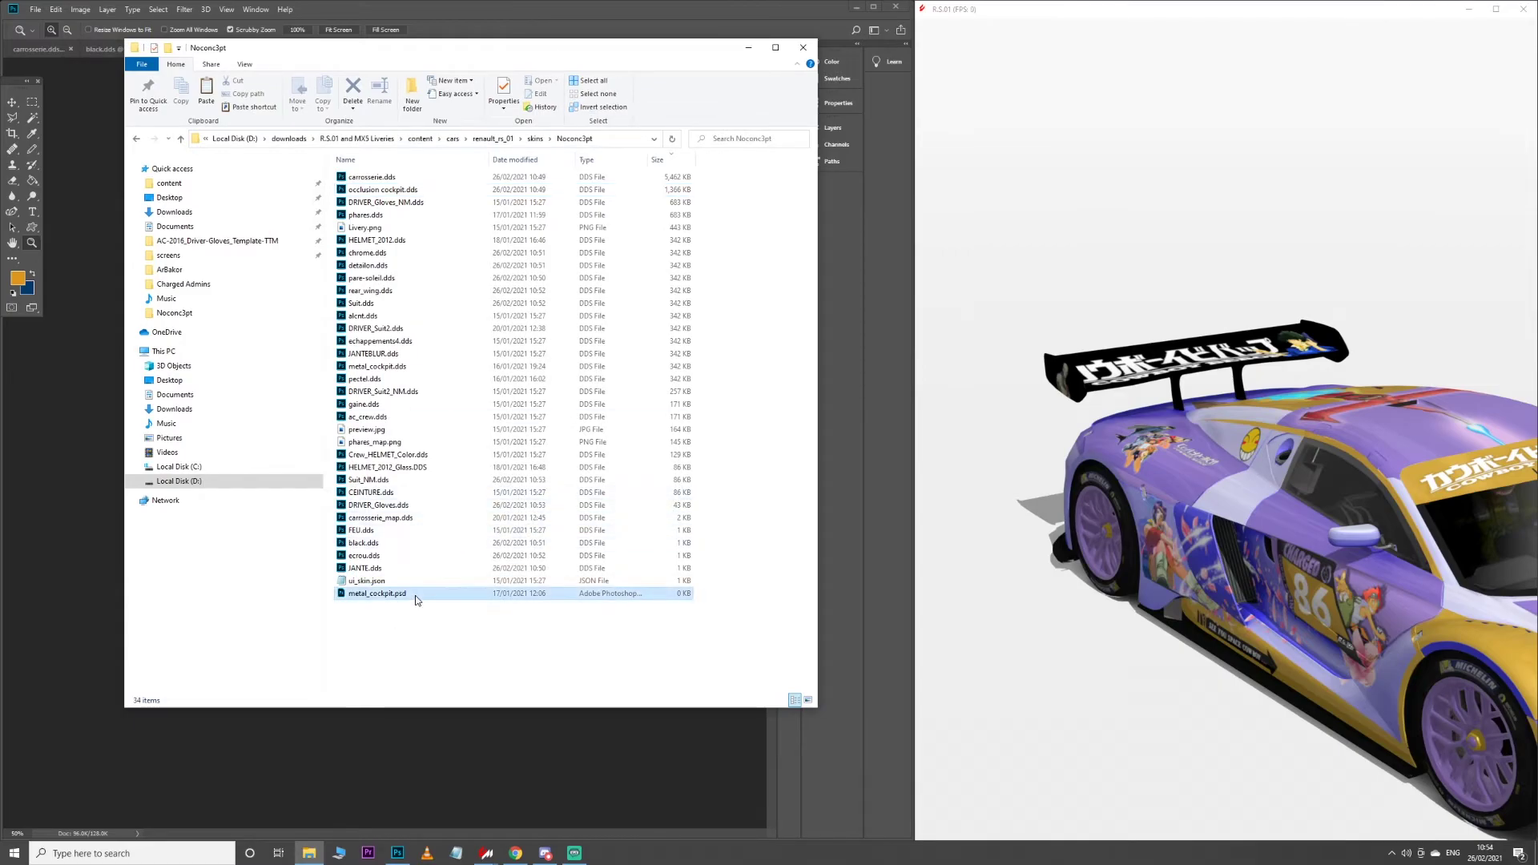
{"action": "key", "text": "Delete"}
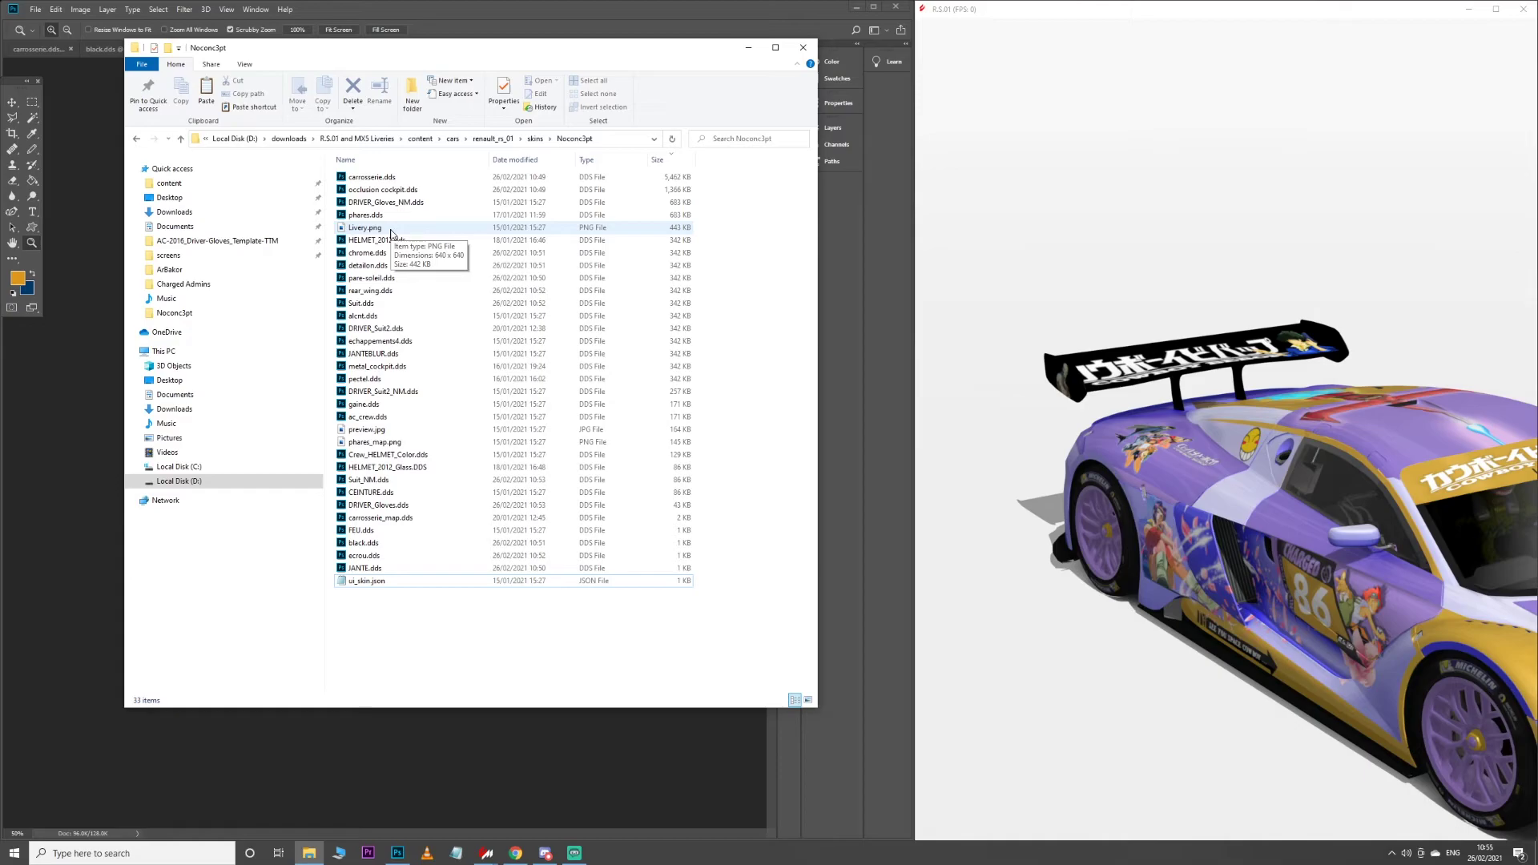
{"action": "left_click", "coordinate": [386, 432]}
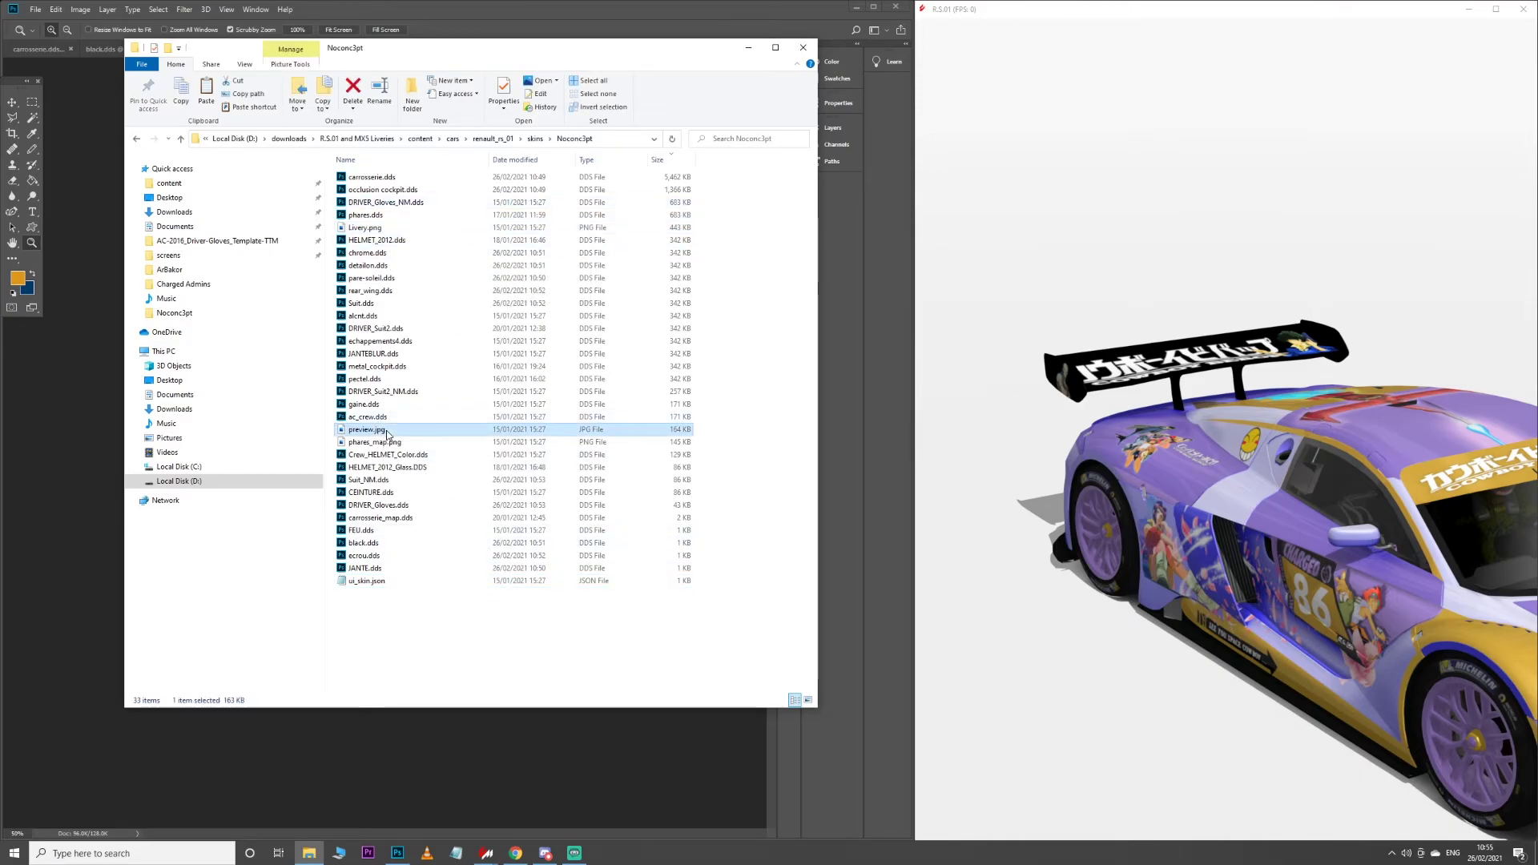
{"action": "left_click_drag", "start_coordinate": [1245, 638], "coordinate": [1274, 655]}
{"action": "scroll", "coordinate": [1276, 656], "scroll_direction": "down", "scroll_amount": 2}
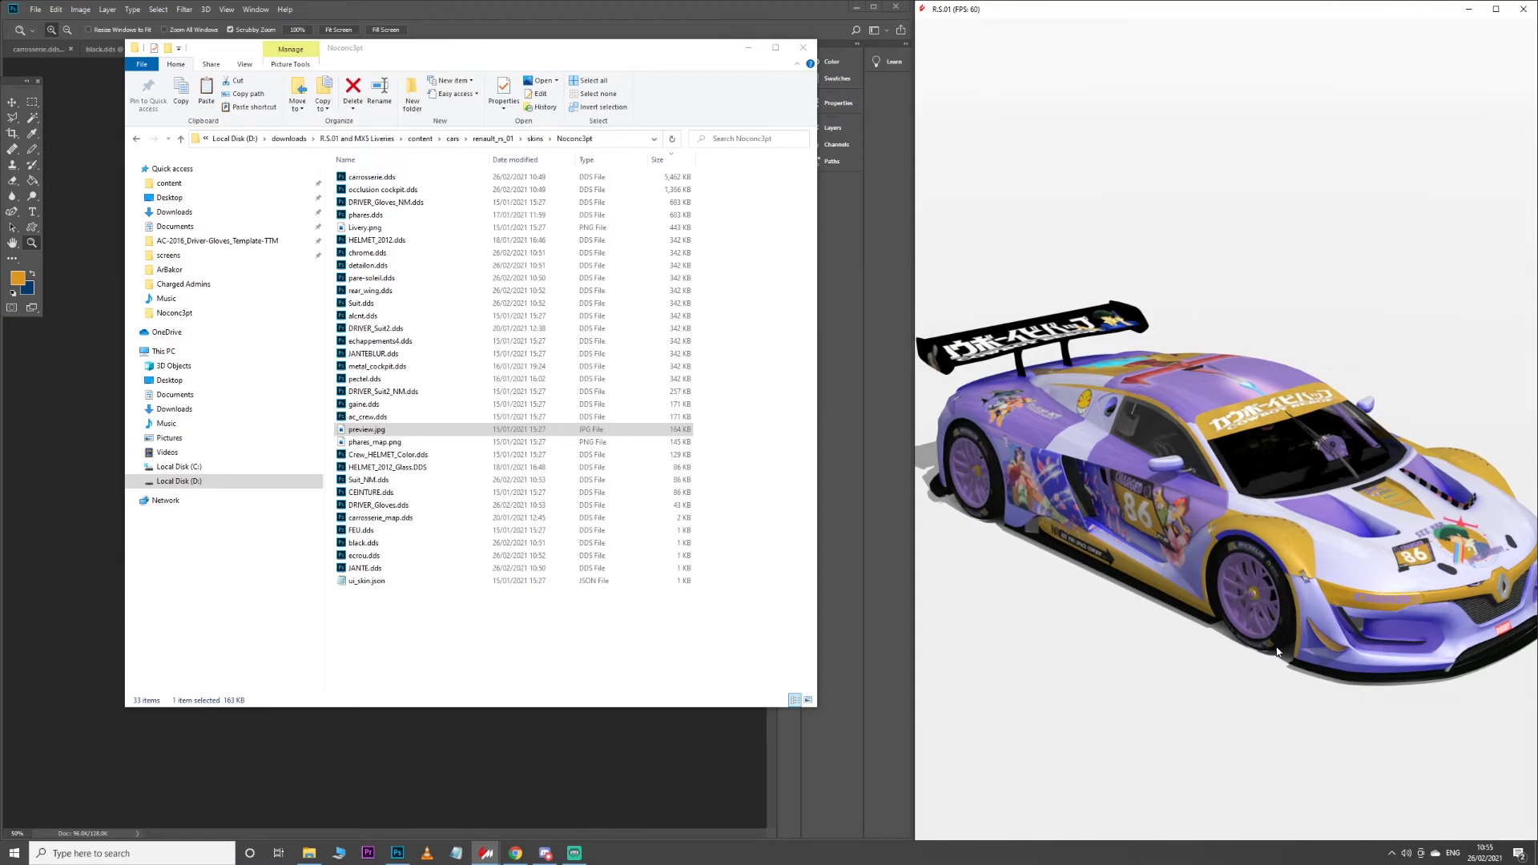
{"action": "mouse_move", "coordinate": [1238, 643]}
{"action": "left_mouse_down"}
{"action": "mouse_move", "coordinate": [1330, 585]}
{"action": "mouse_move", "coordinate": [1239, 626]}
{"action": "left_mouse_up"}
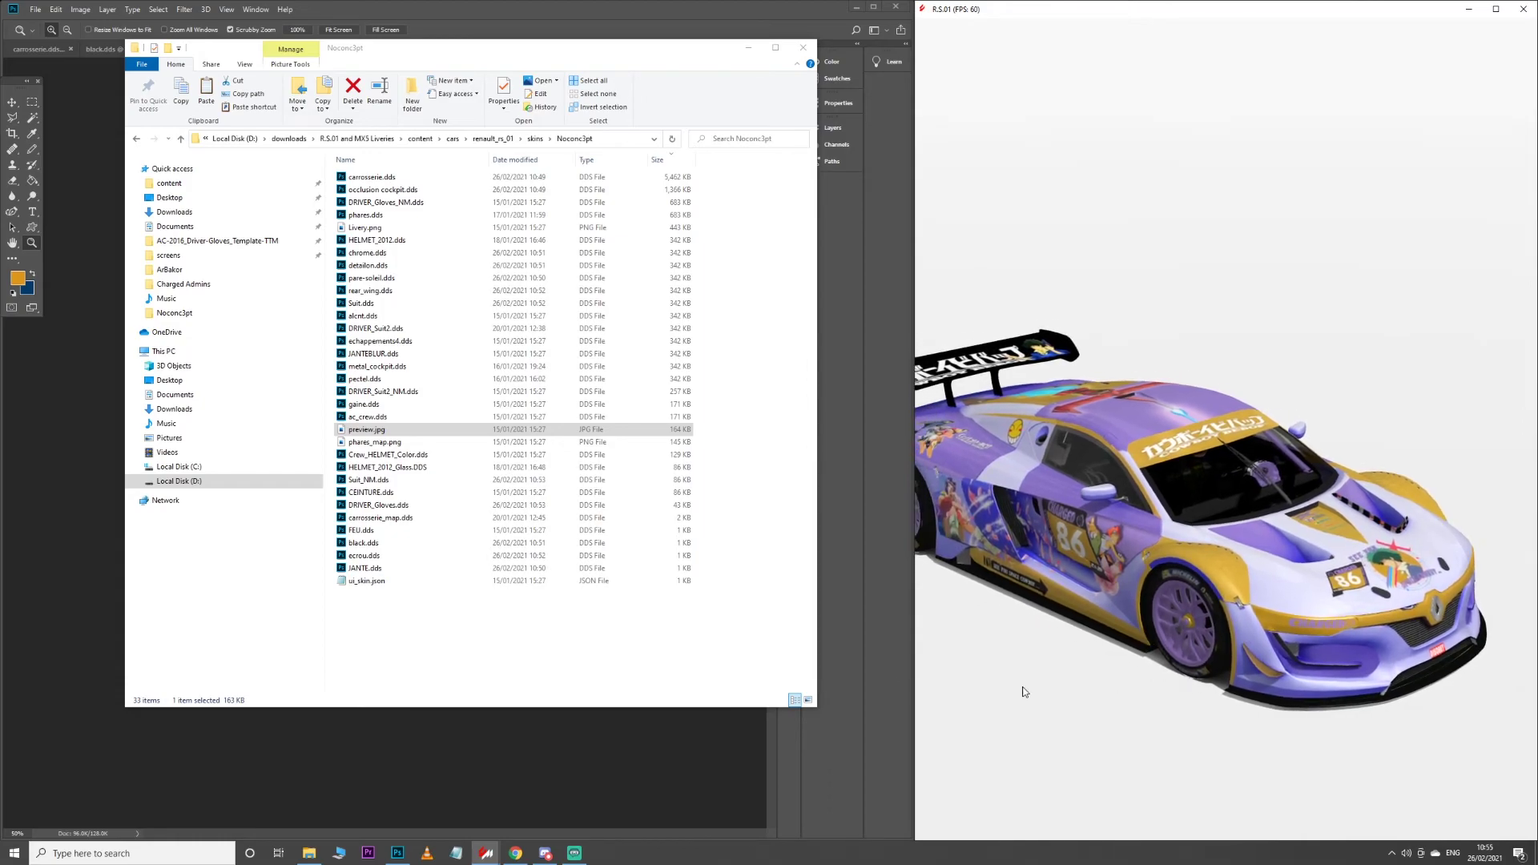
Go up to the skins folder and show the properties of the Noconc3pt folder to check its total size
{"action": "left_click", "coordinate": [638, 630]}
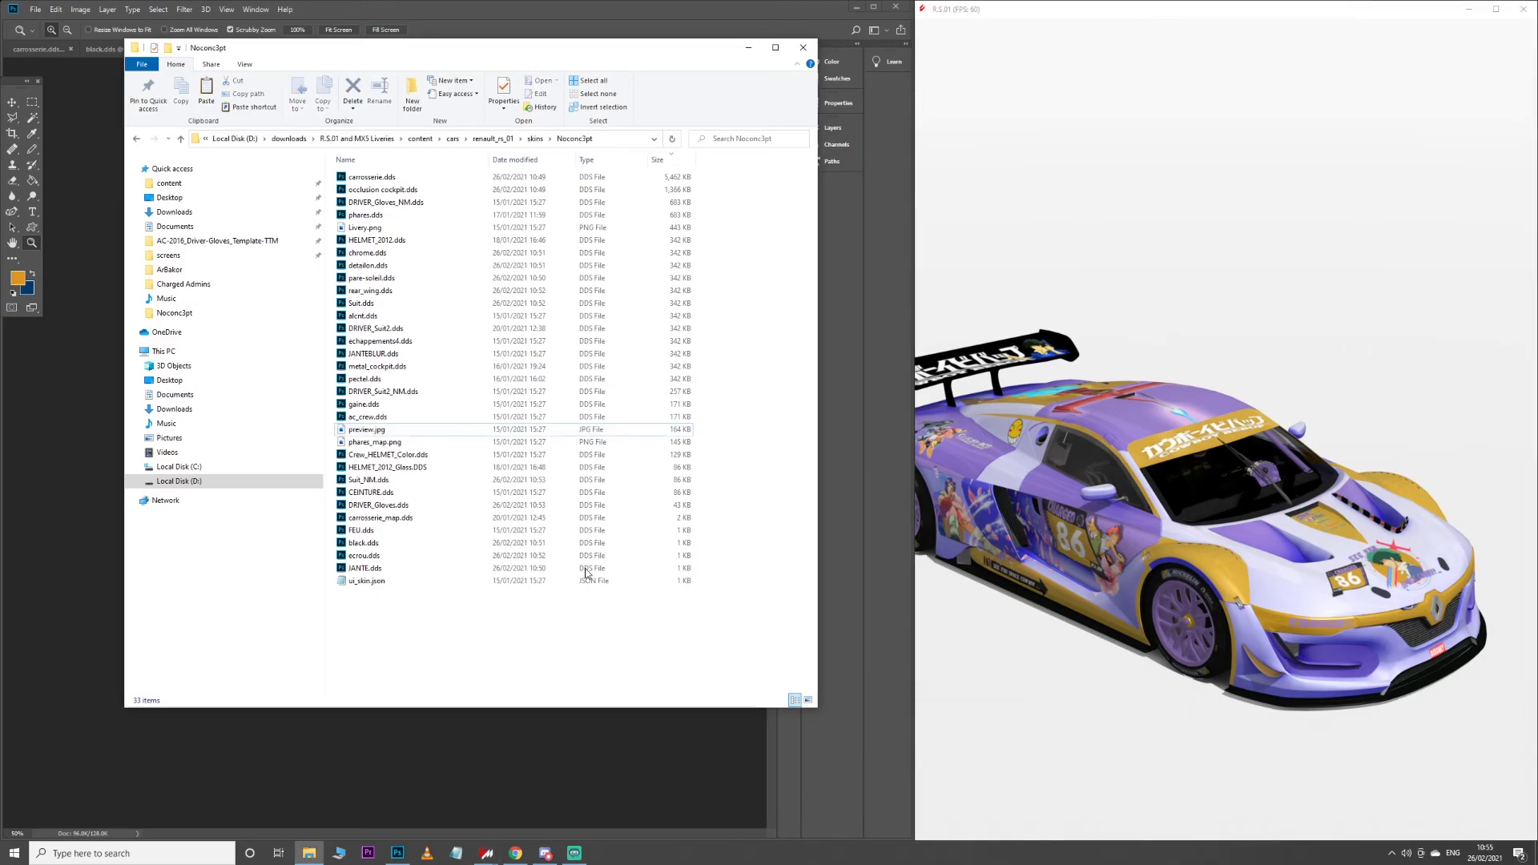
{"action": "left_click", "coordinate": [535, 140]}
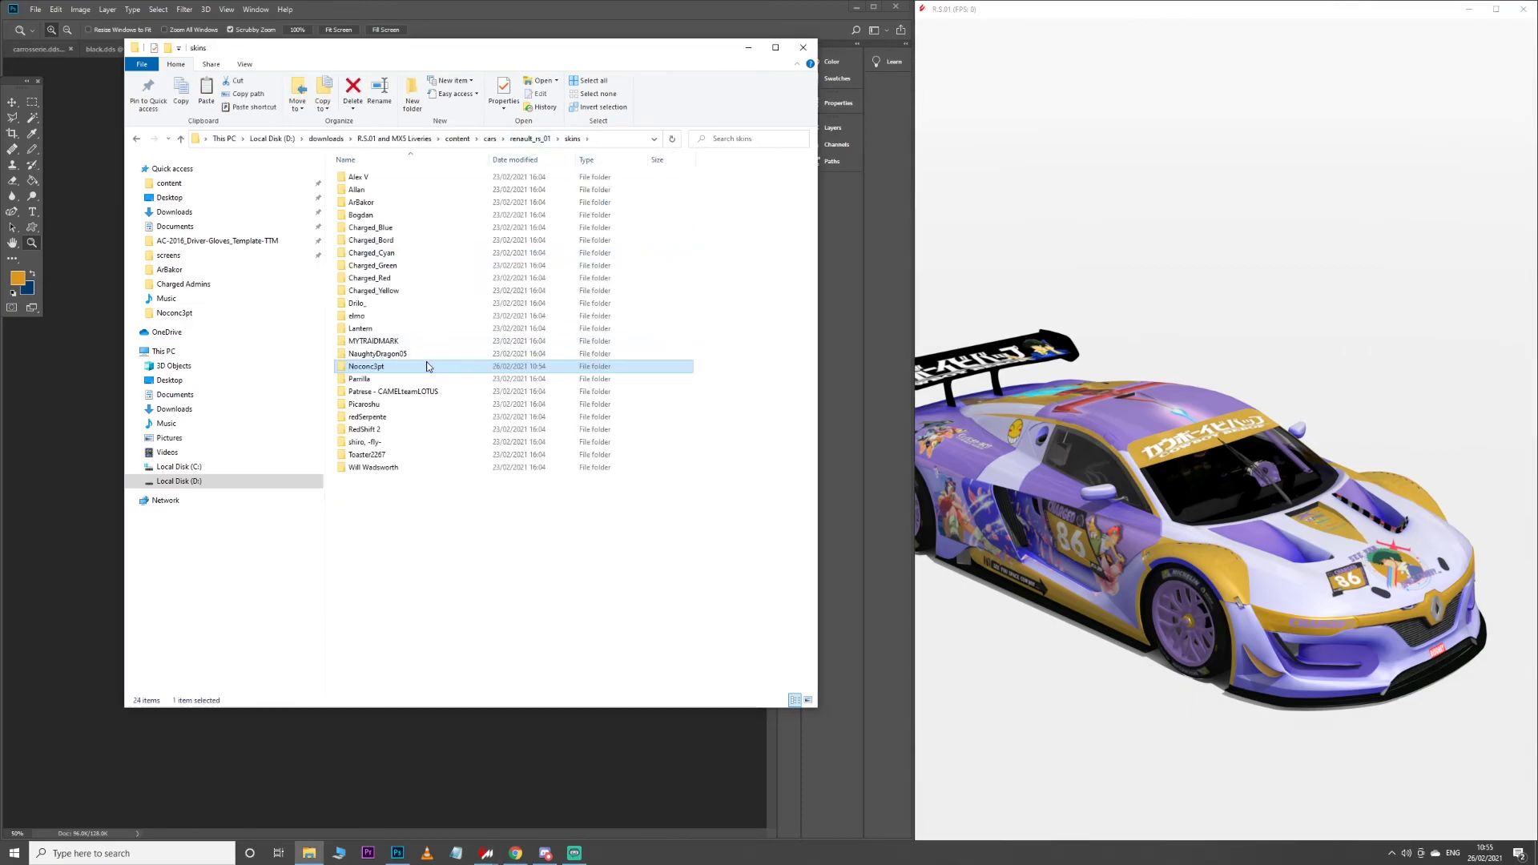
{"action": "right_click", "coordinate": [426, 367]}
{"action": "left_click", "coordinate": [461, 659]}
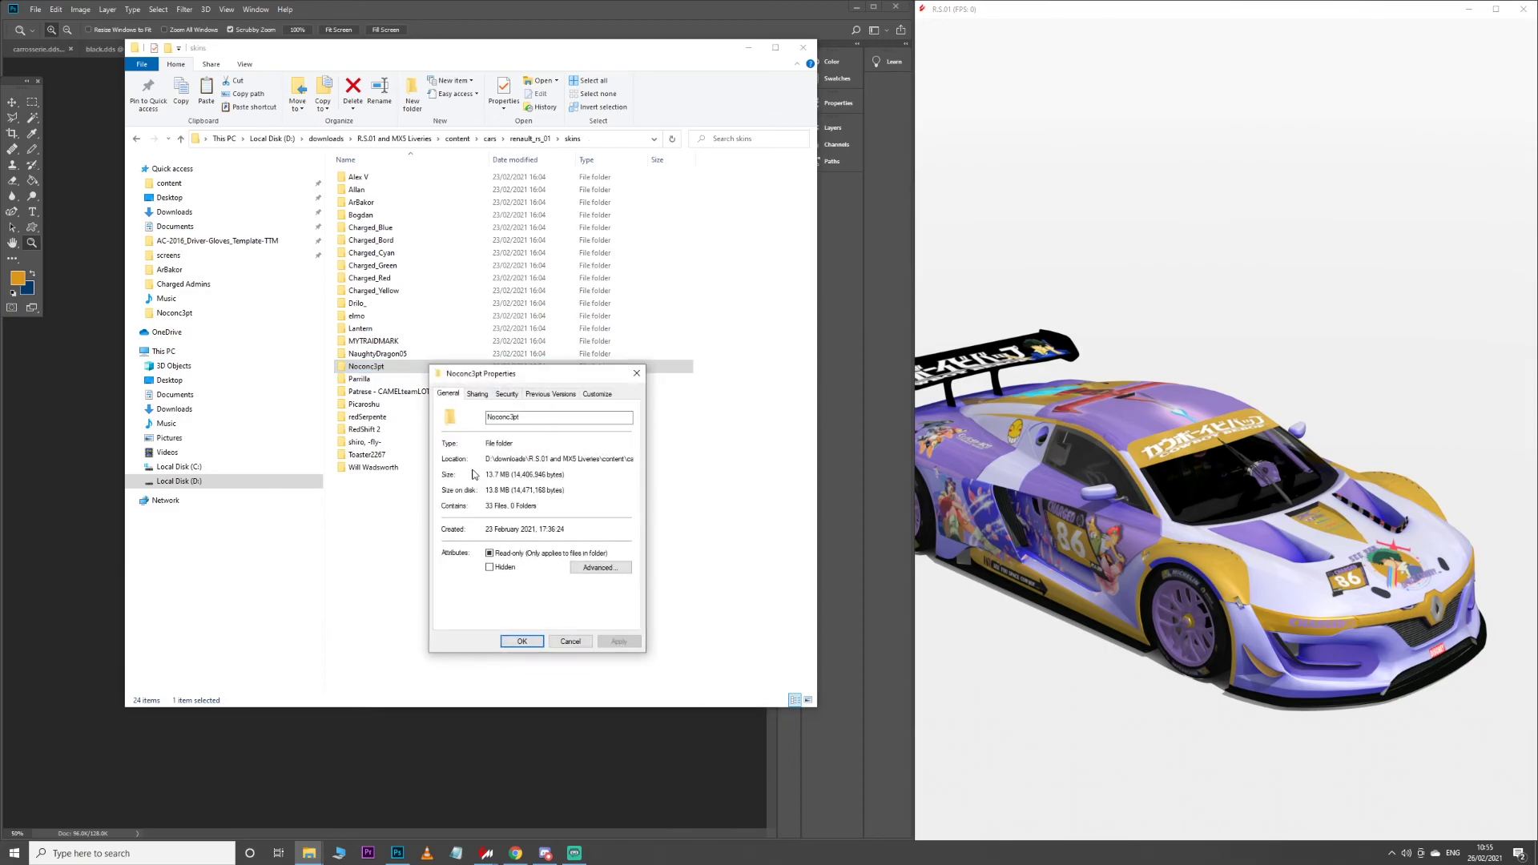
{"action": "left_click_drag", "start_coordinate": [1320, 513], "coordinate": [1130, 514]}
{"action": "scroll", "coordinate": [1125, 508], "scroll_direction": "down", "scroll_amount": 5}
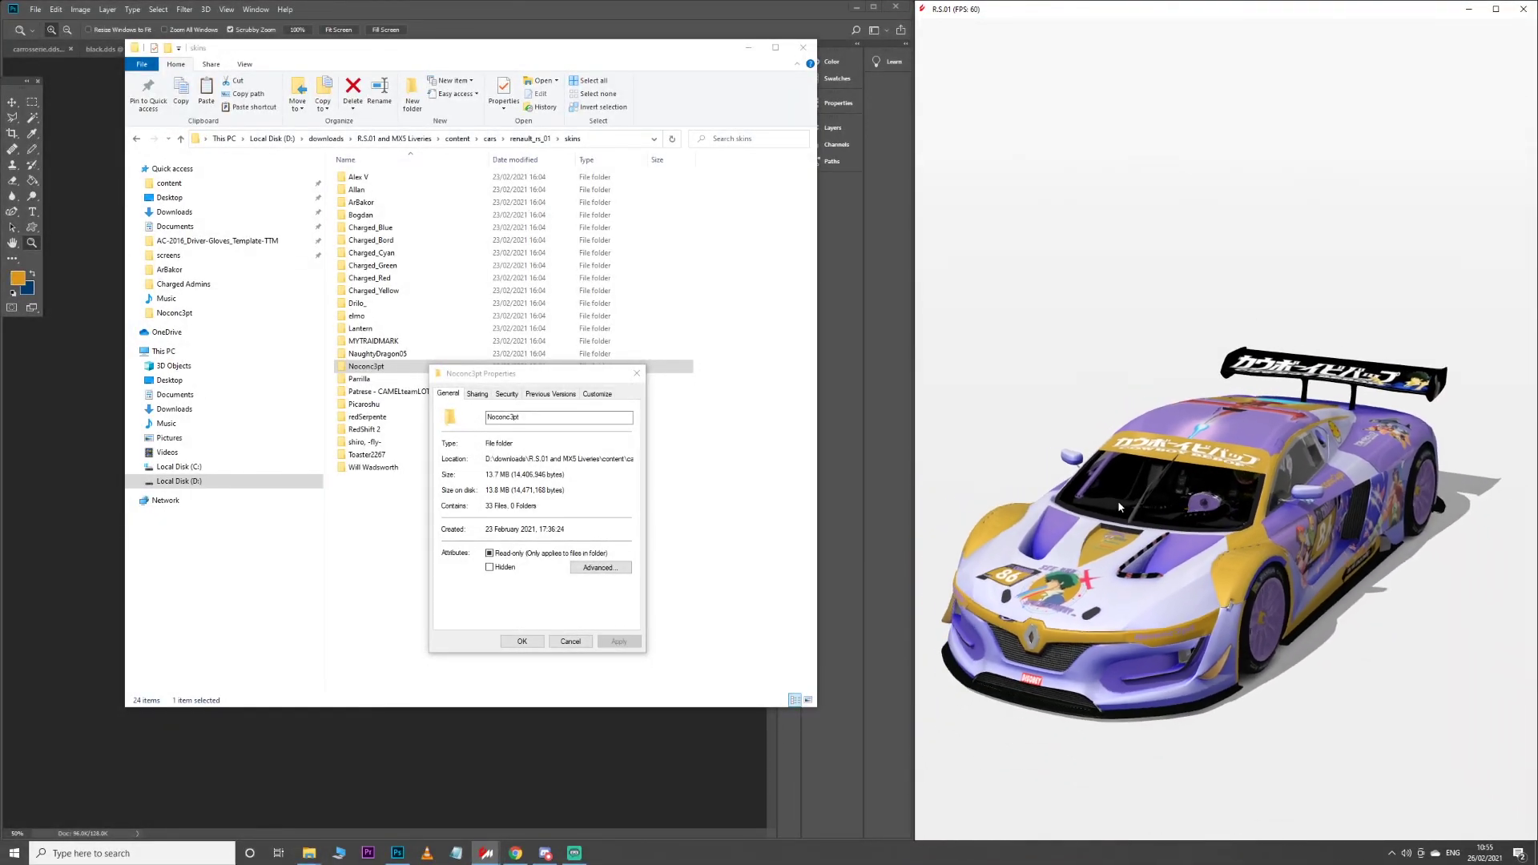